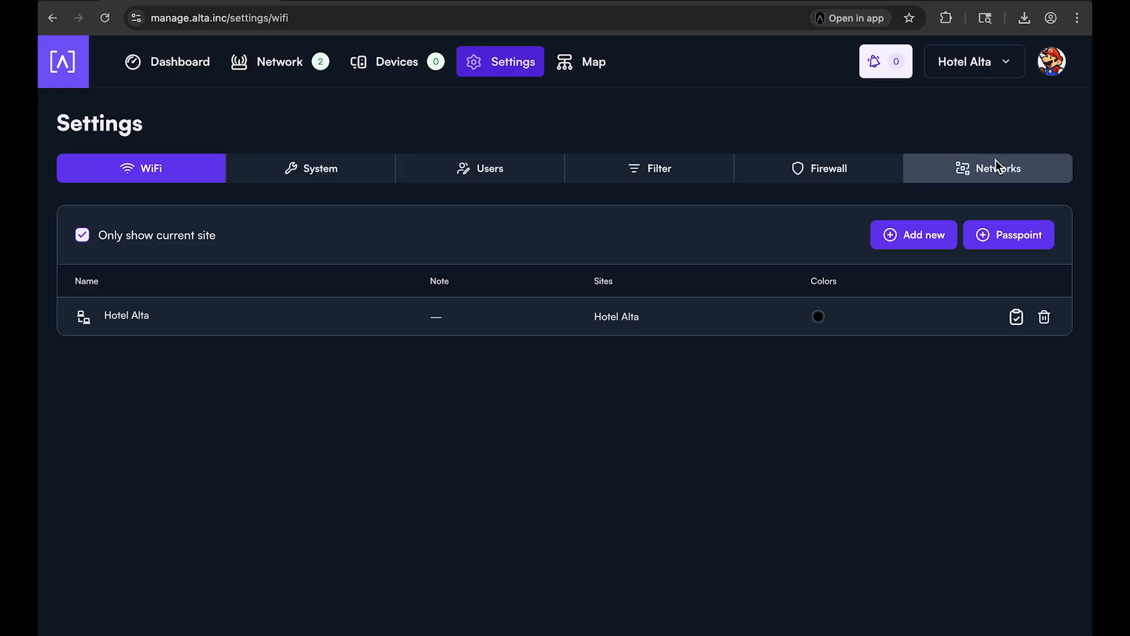
Start a new connection profile in the network settings and name it Standard Speed.
click(428, 211)
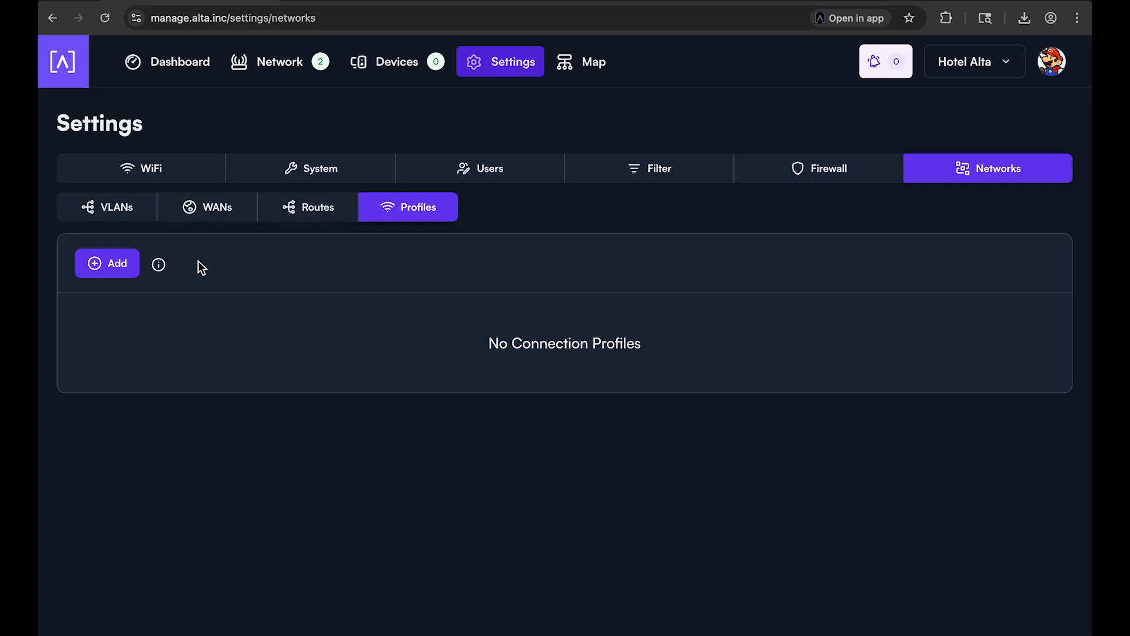
mouse_move(159, 269)
click(121, 263)
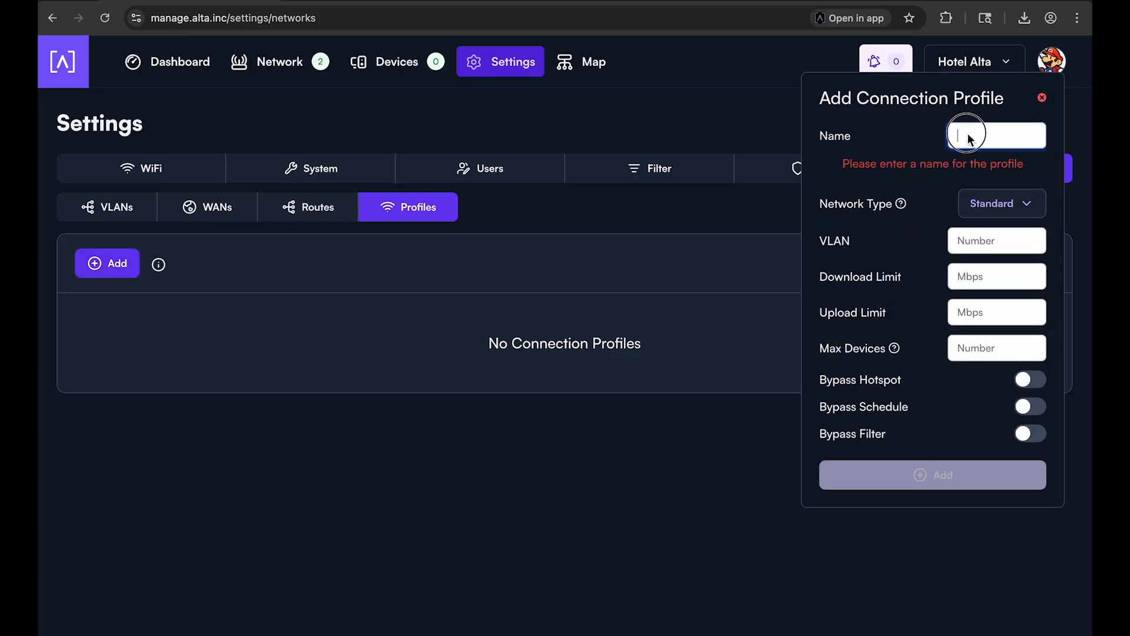
text(Sta)
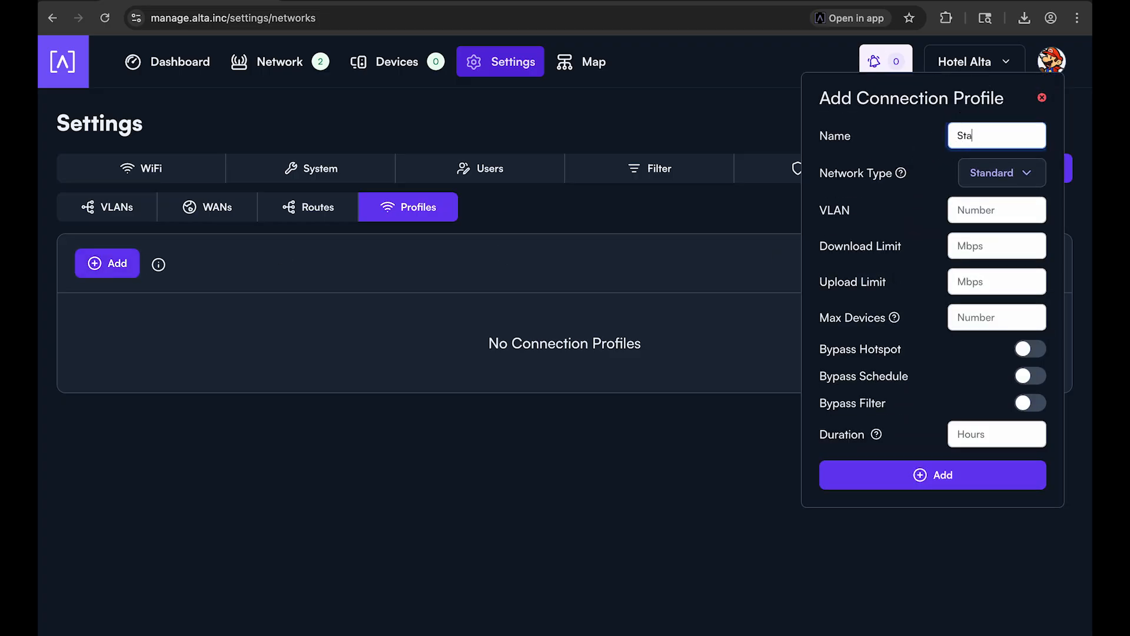
text(ndard Speed)
click(989, 209)
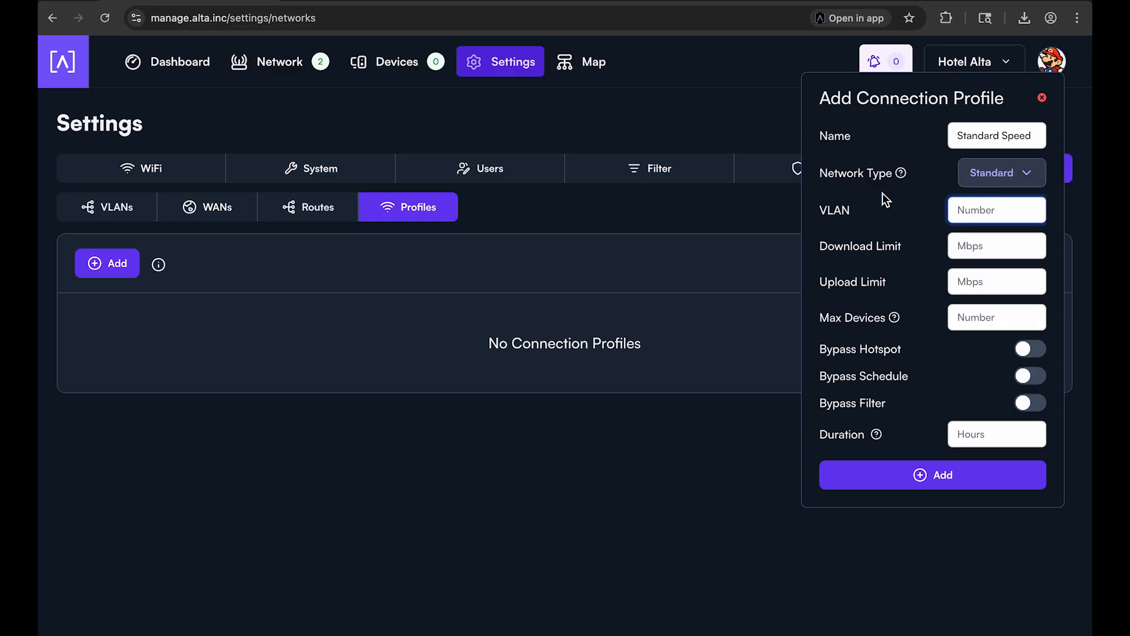
Set the Standard Speed profile's network type to Internet.
click(996, 177)
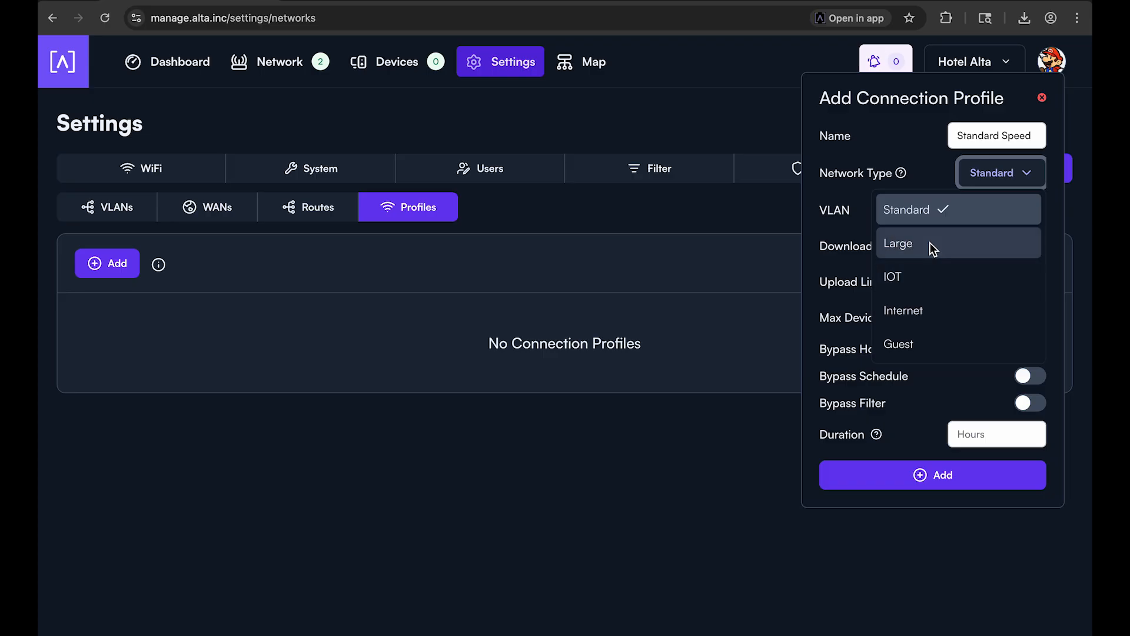
click(943, 307)
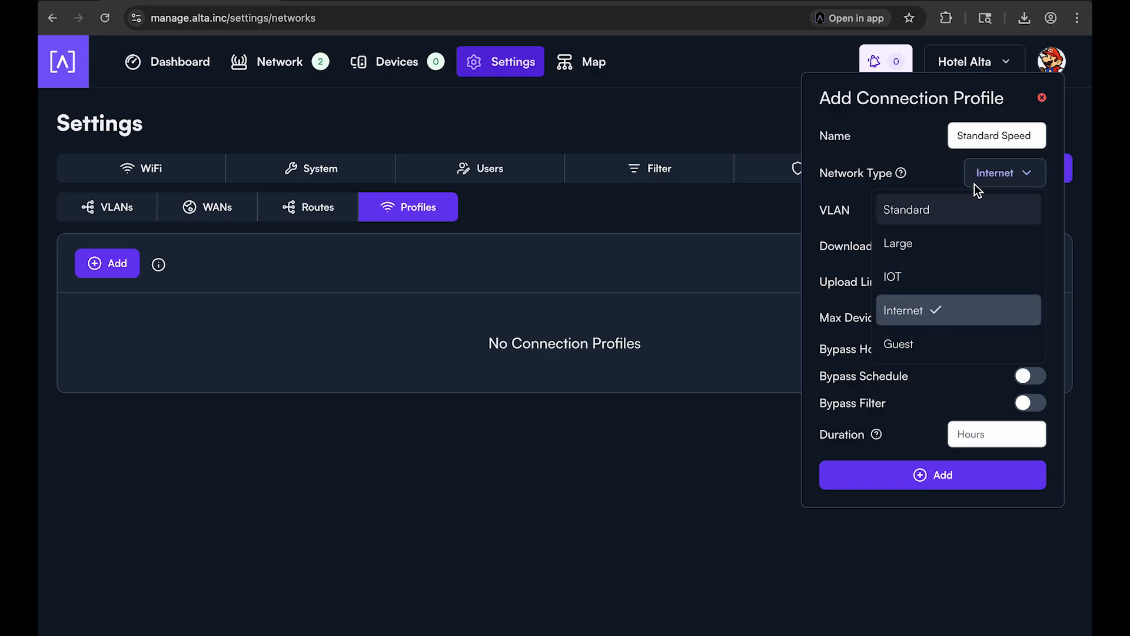
click(936, 174)
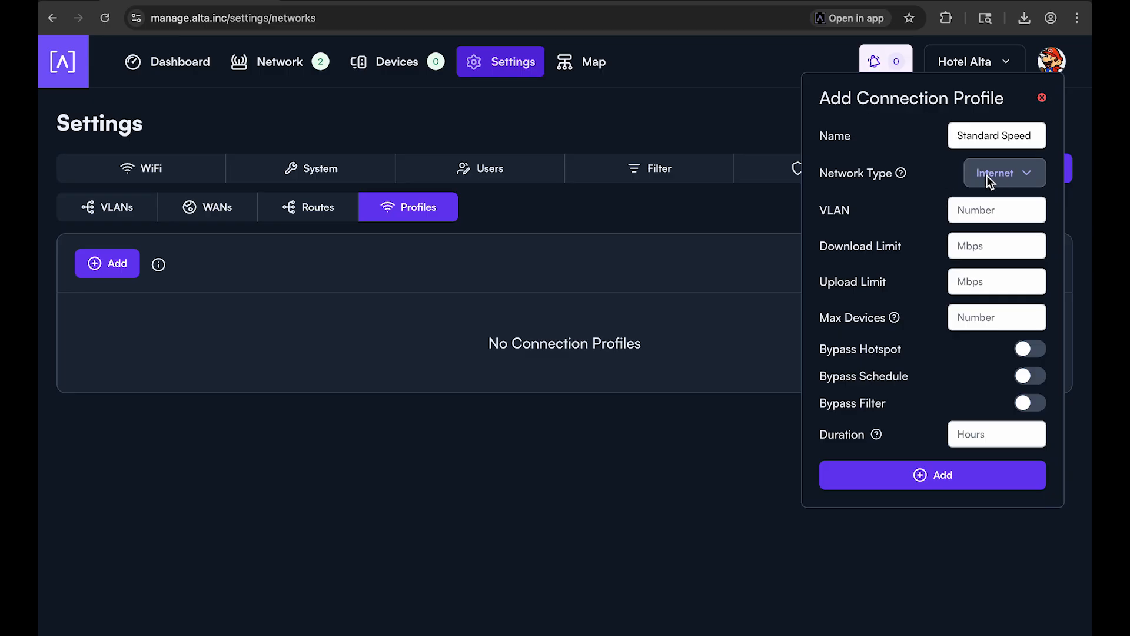
mouse_move(903, 175)
Set both the download and upload limits of the Standard Speed profile to 50 Mbps.
click(981, 244)
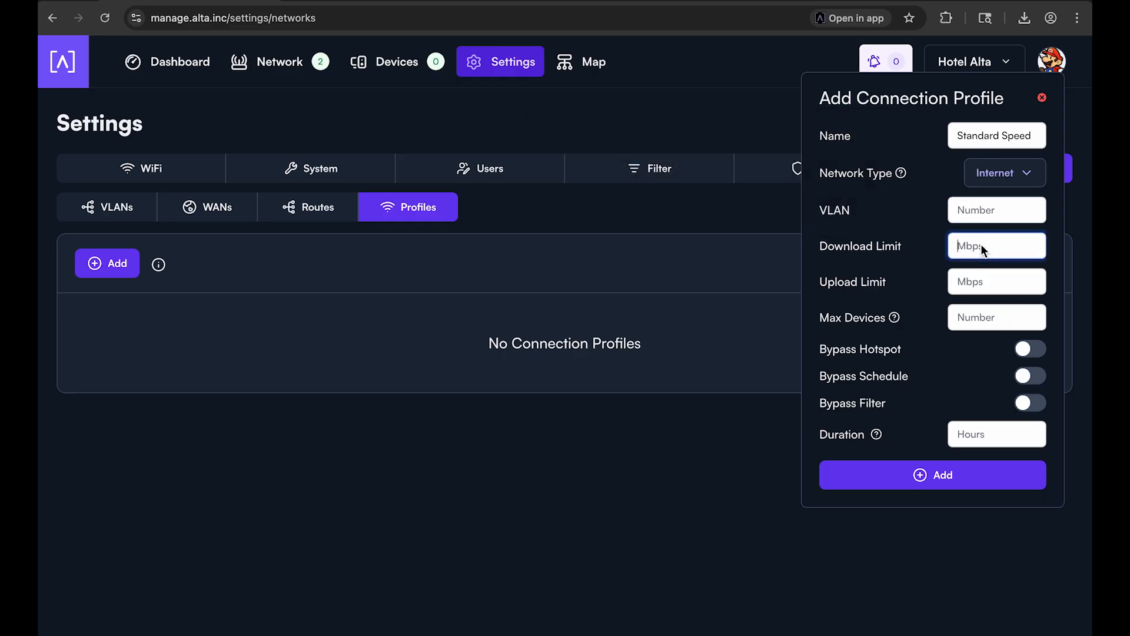
text(50)
key(Tab)
text(50)
key(Tab)
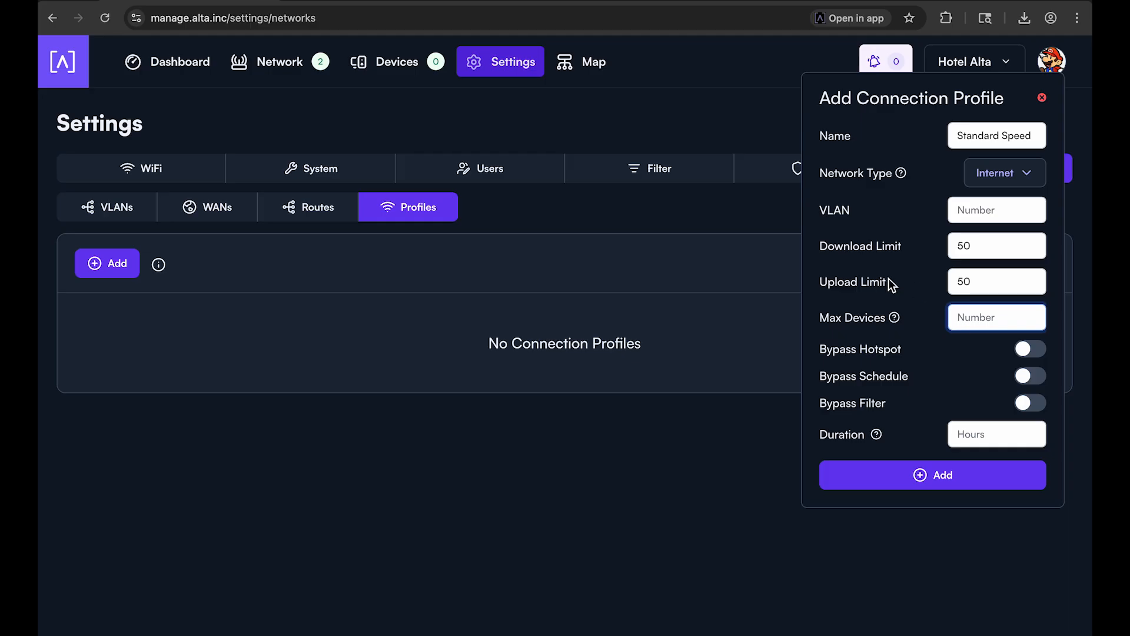
Limit the Standard Speed profile to a maximum of 2 devices.
text(1)
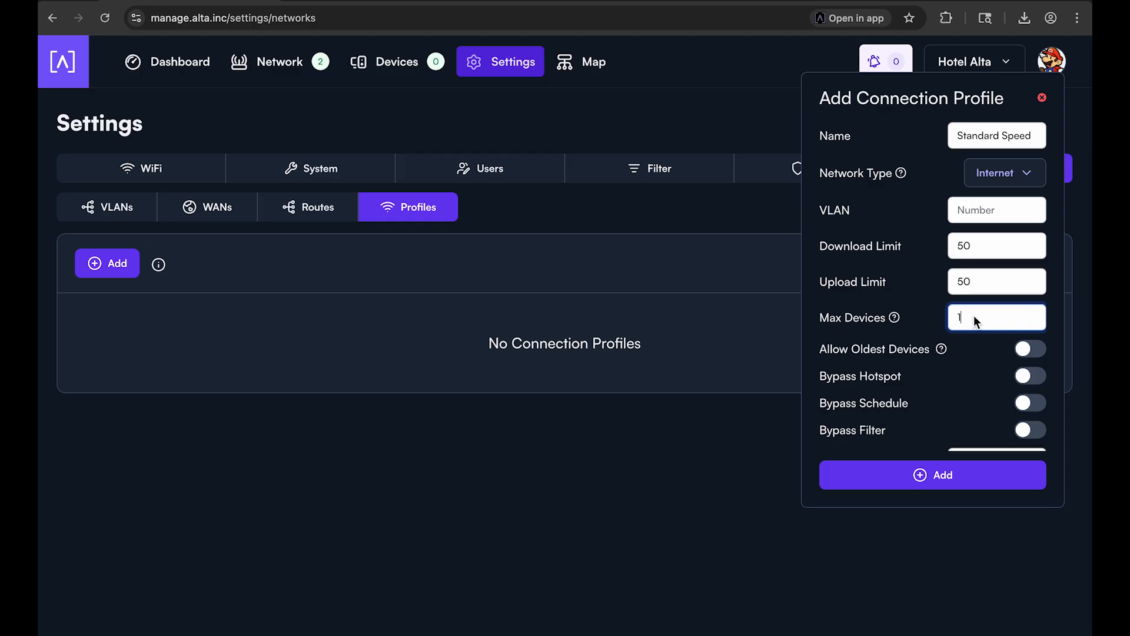
scroll(916, 292, down, 2)
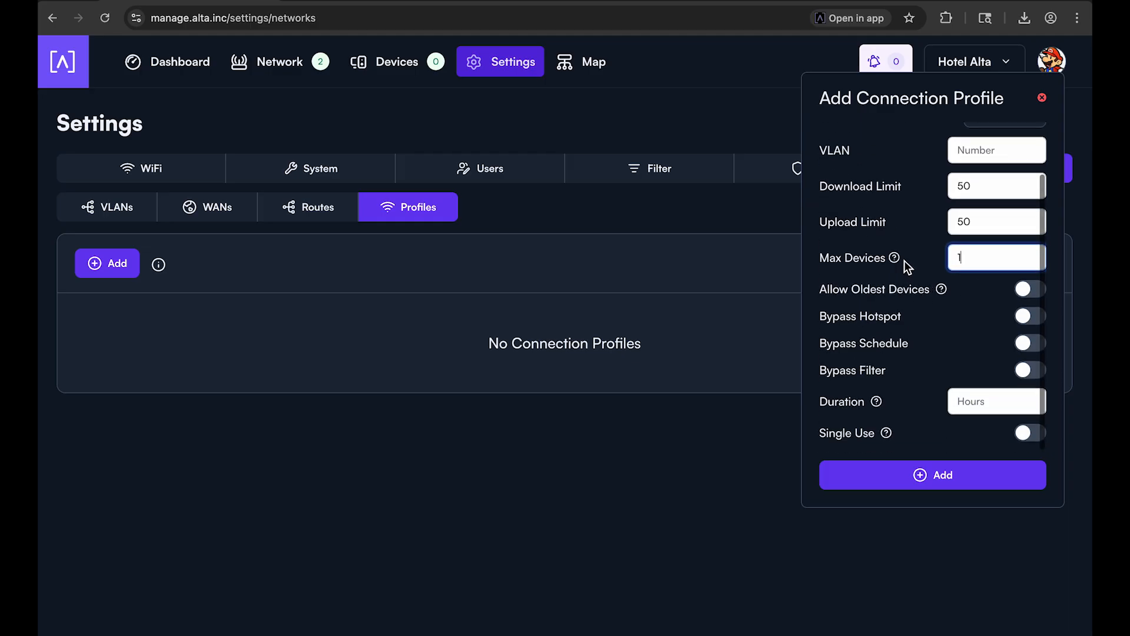
mouse_move(897, 262)
scroll(916, 261, up, 2)
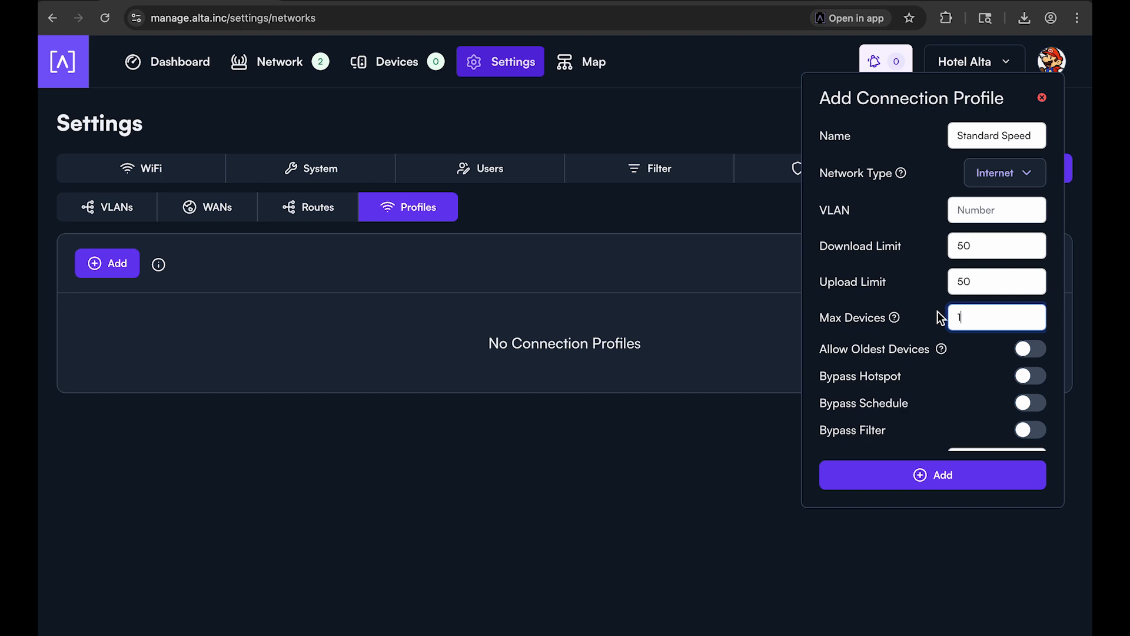
key(BackSpace)
text(2)
scroll(926, 304, down, 2)
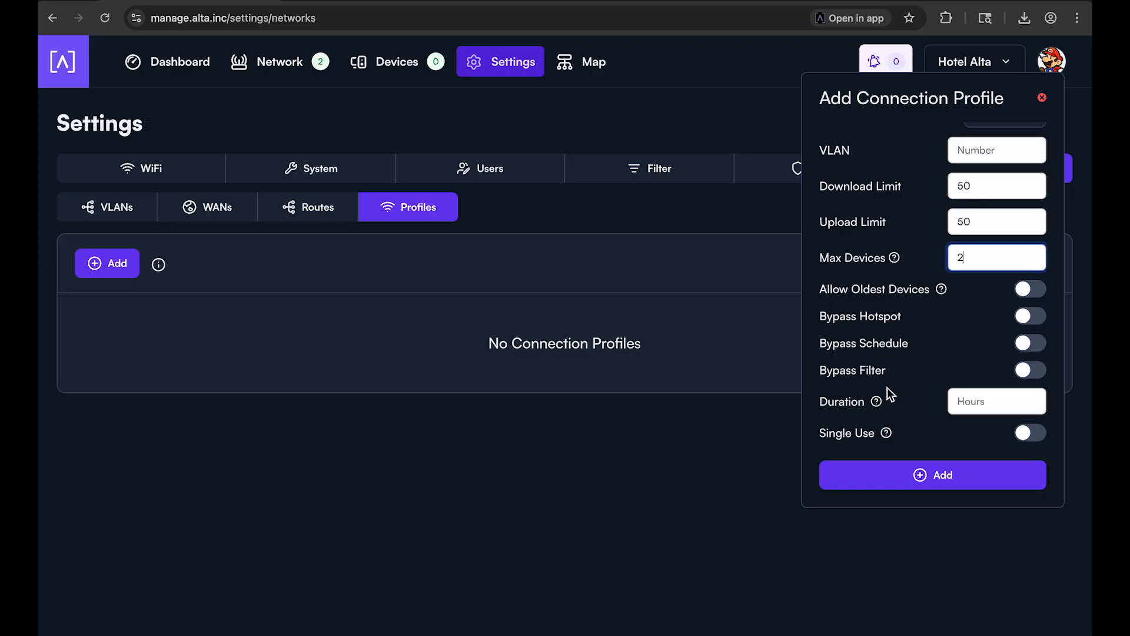
Set the Standard Speed profile's duration to 24 hours and enable Single Use.
click(975, 401)
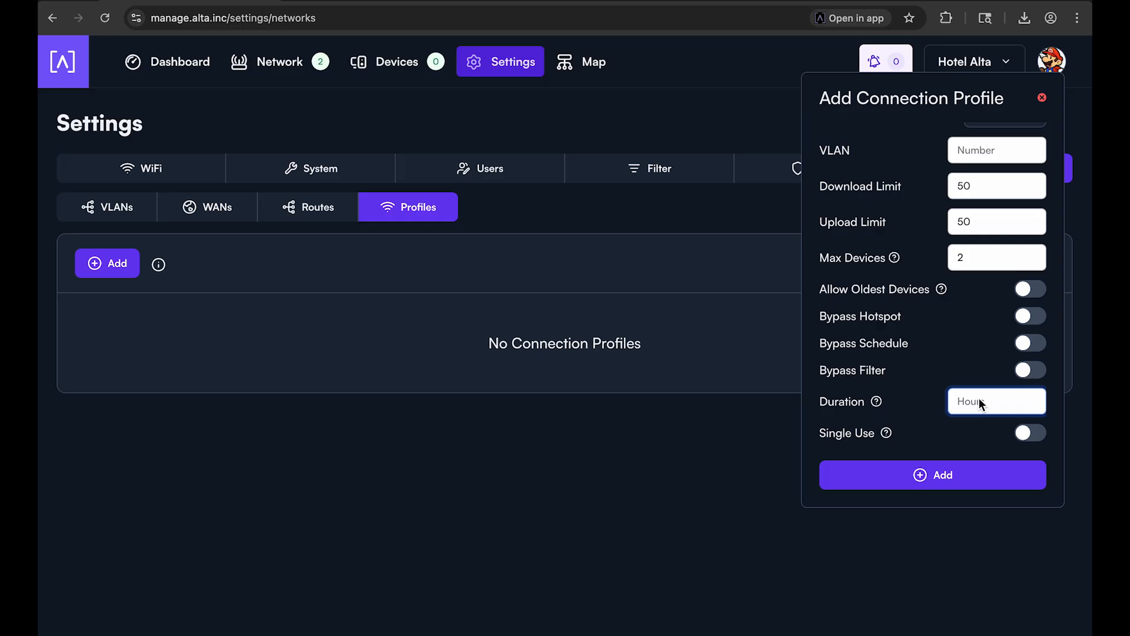
text(24)
mouse_move(880, 402)
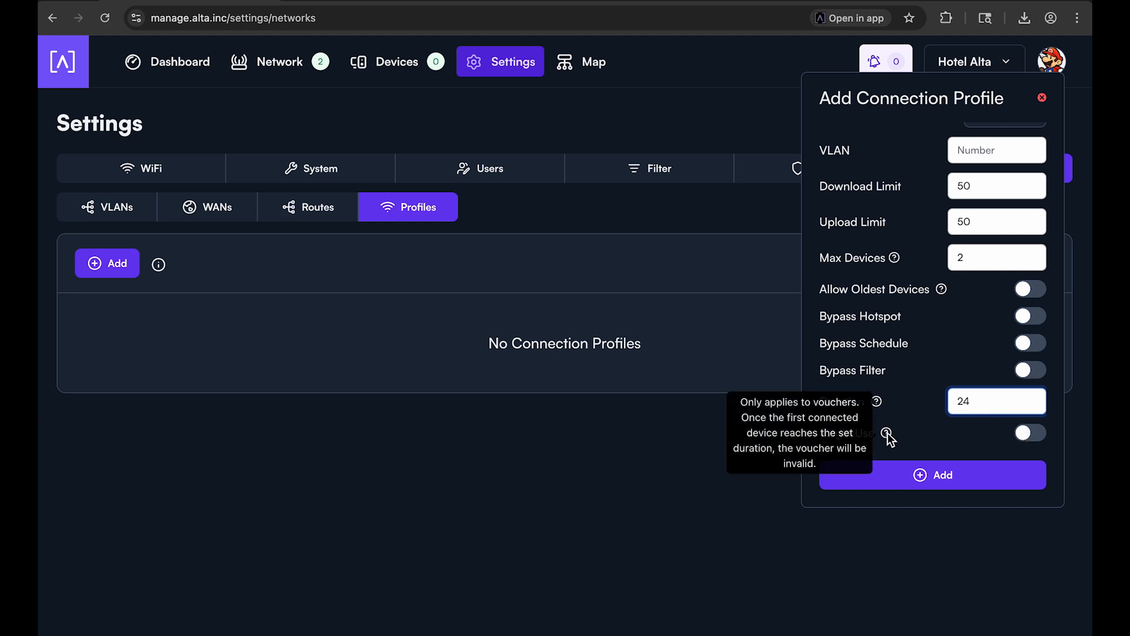
click(1026, 433)
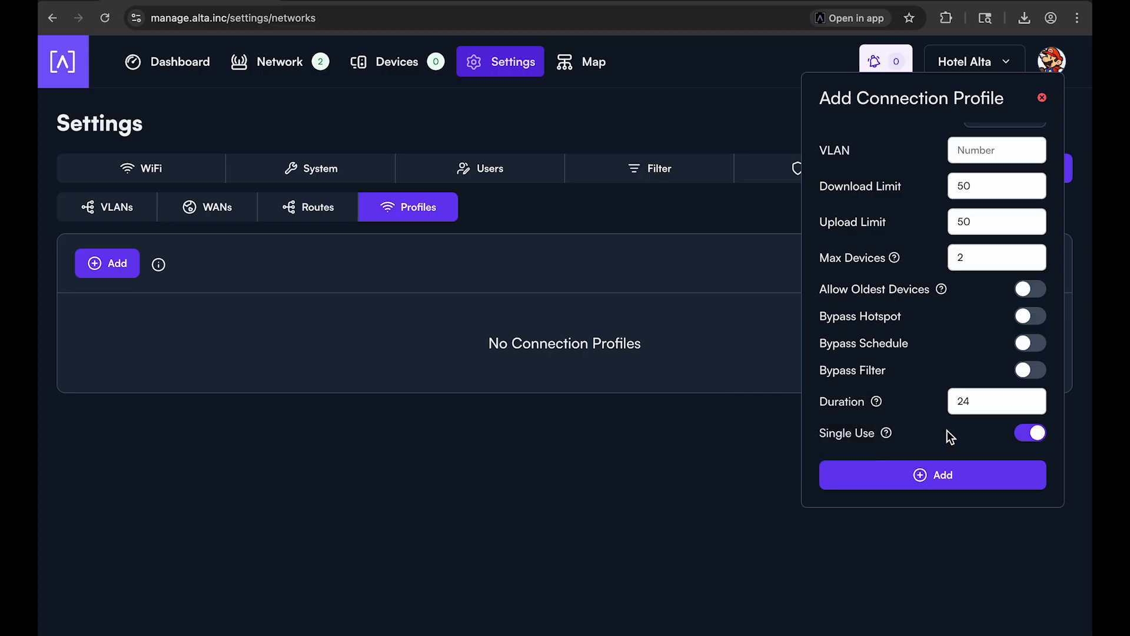
Change the duration to 4 hours and add the Standard Speed profile, closing its form.
click(980, 406)
key(BackSpace)
key(BackSpace)
text(4)
scroll(936, 418, up, 2)
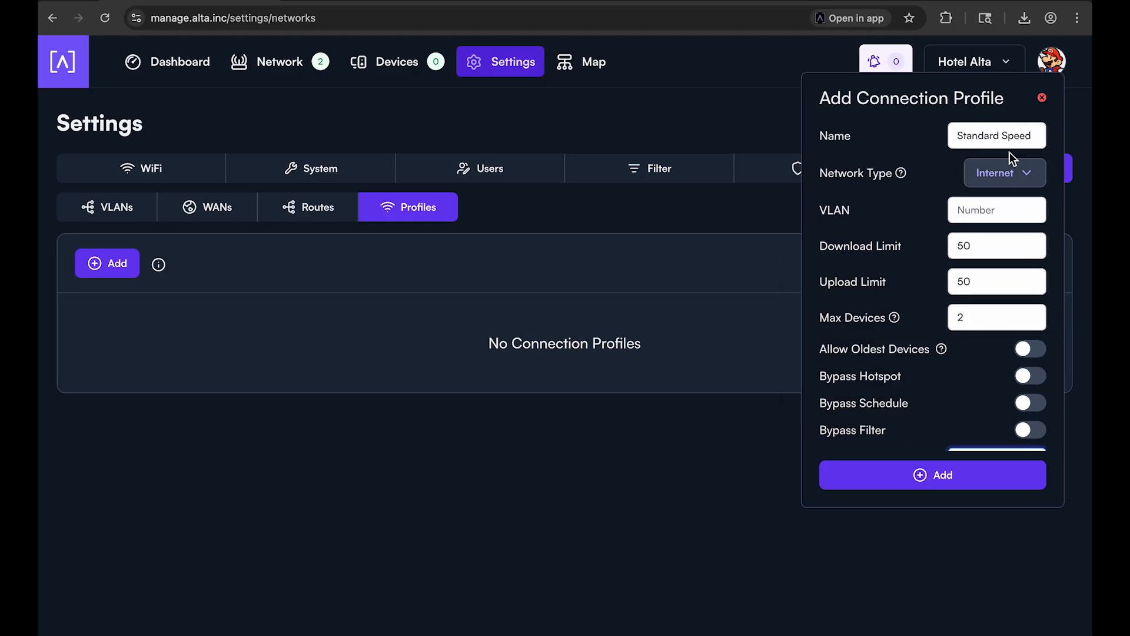
click(1002, 136)
click(937, 471)
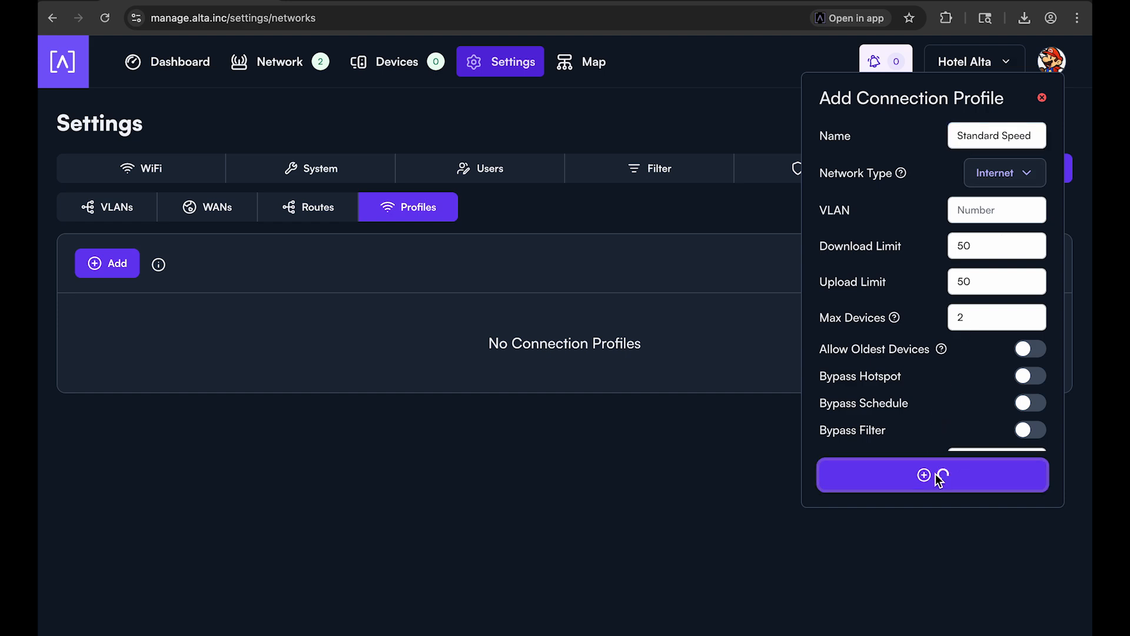
click(1044, 100)
Start a second connection profile named Premium with the Internet network type.
click(100, 264)
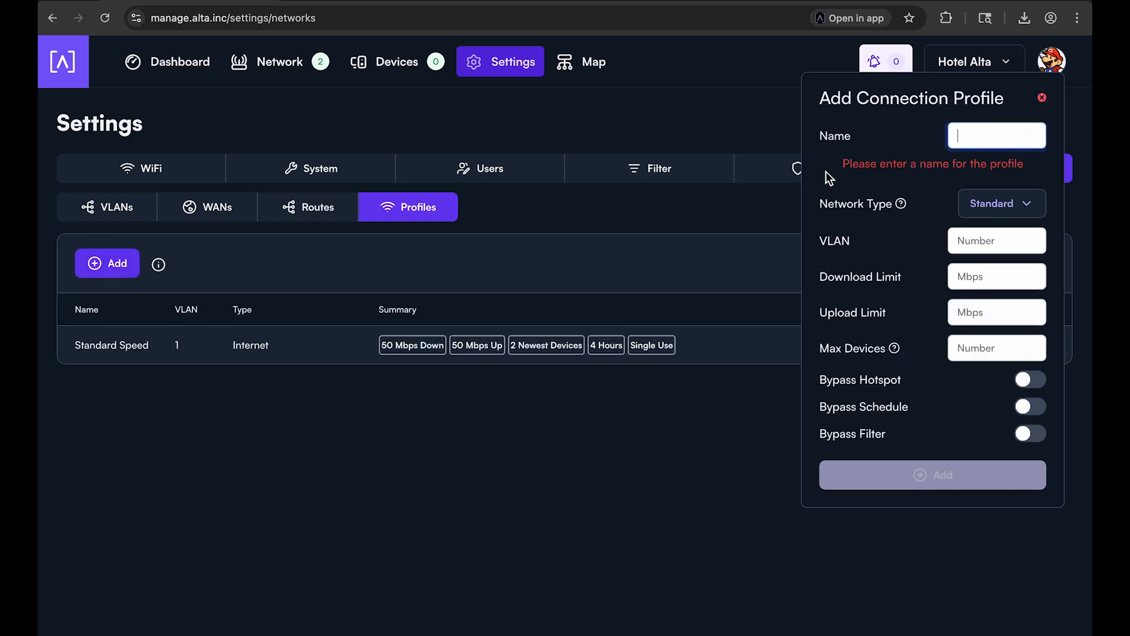
text(Premium)
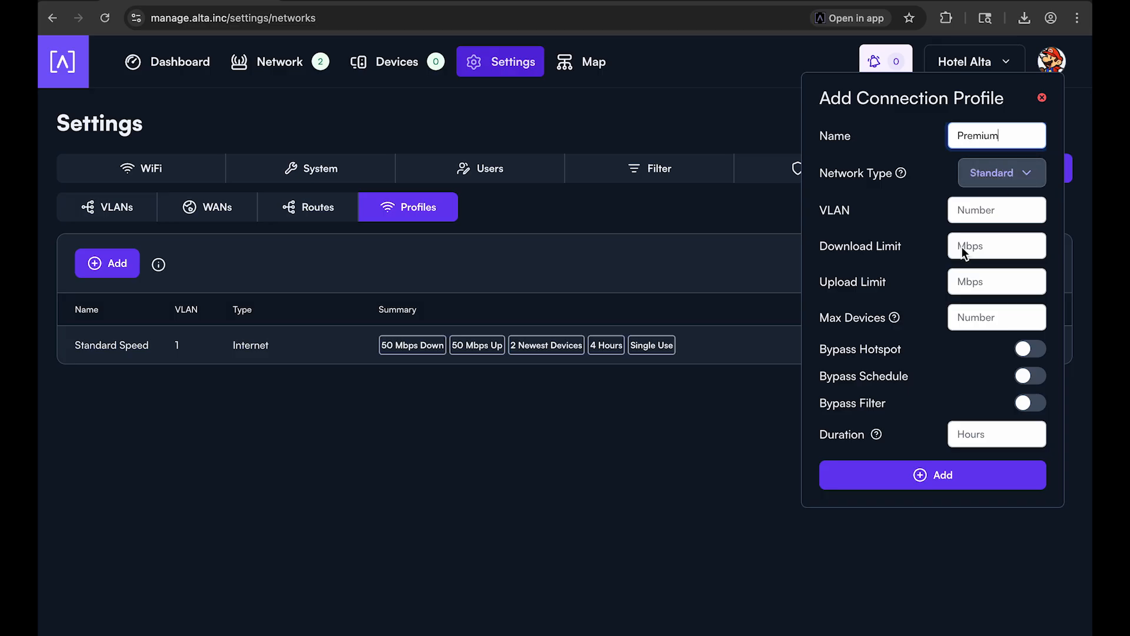
scroll(935, 415, down, 1)
scroll(966, 341, up, 1)
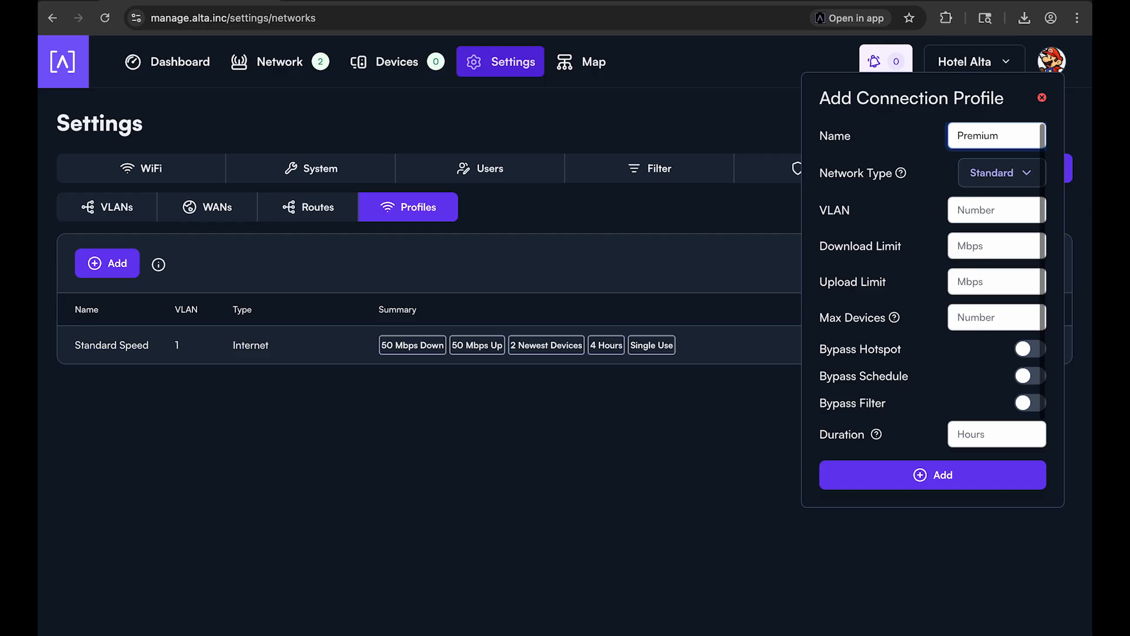
click(995, 176)
click(942, 310)
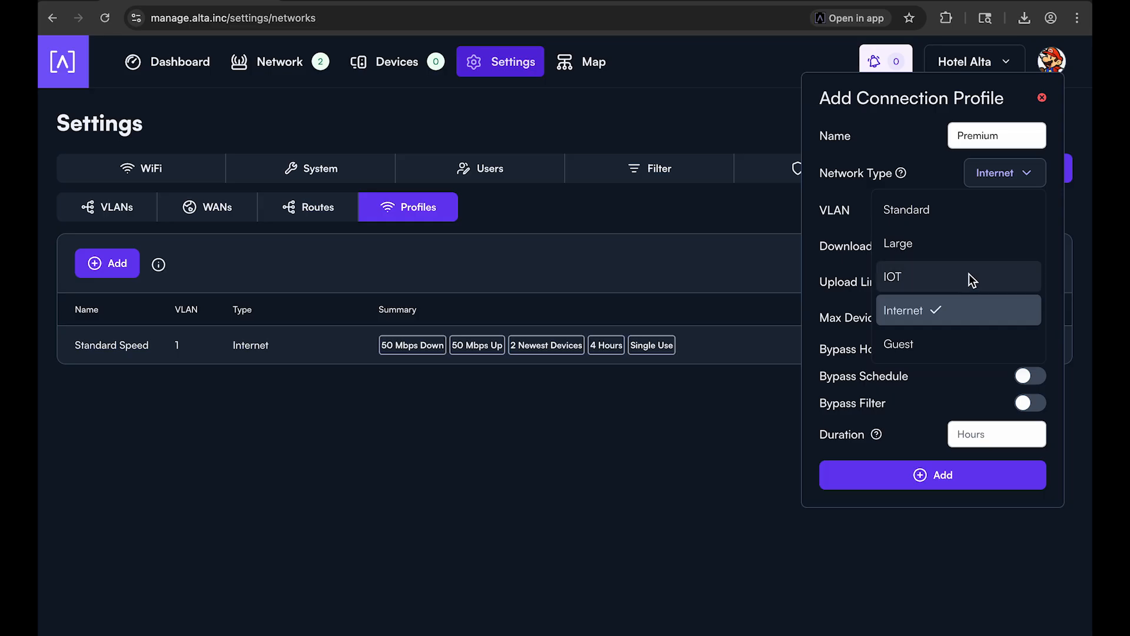
Set both the download and upload limits of the Premium profile to 200 Mbps.
click(976, 249)
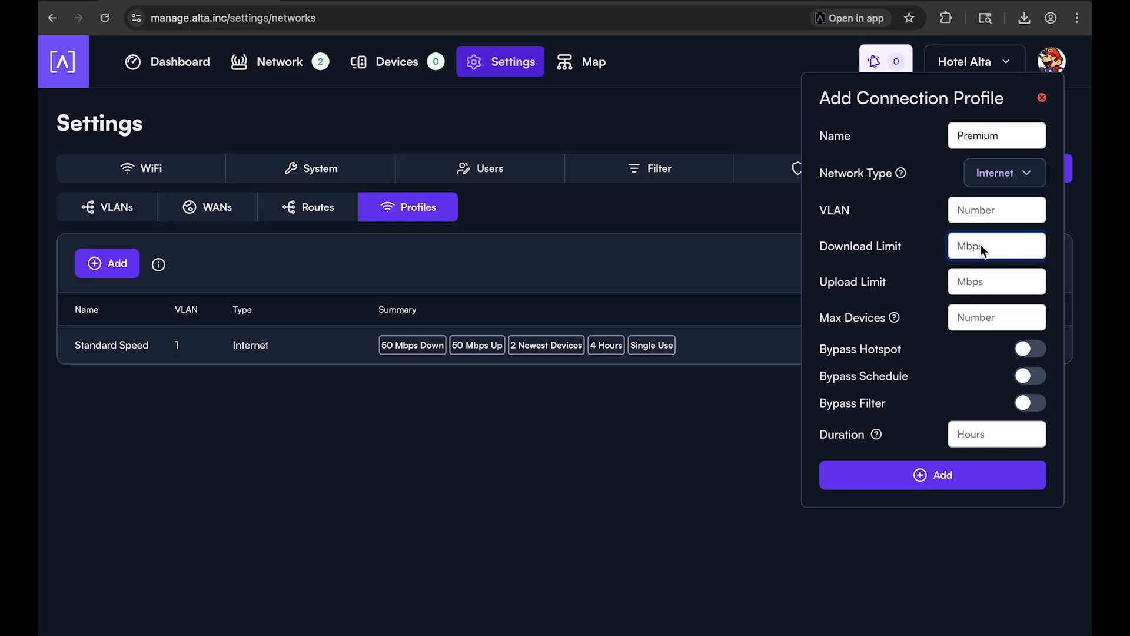
text(200)
key(Tab)
text(200)
click(941, 295)
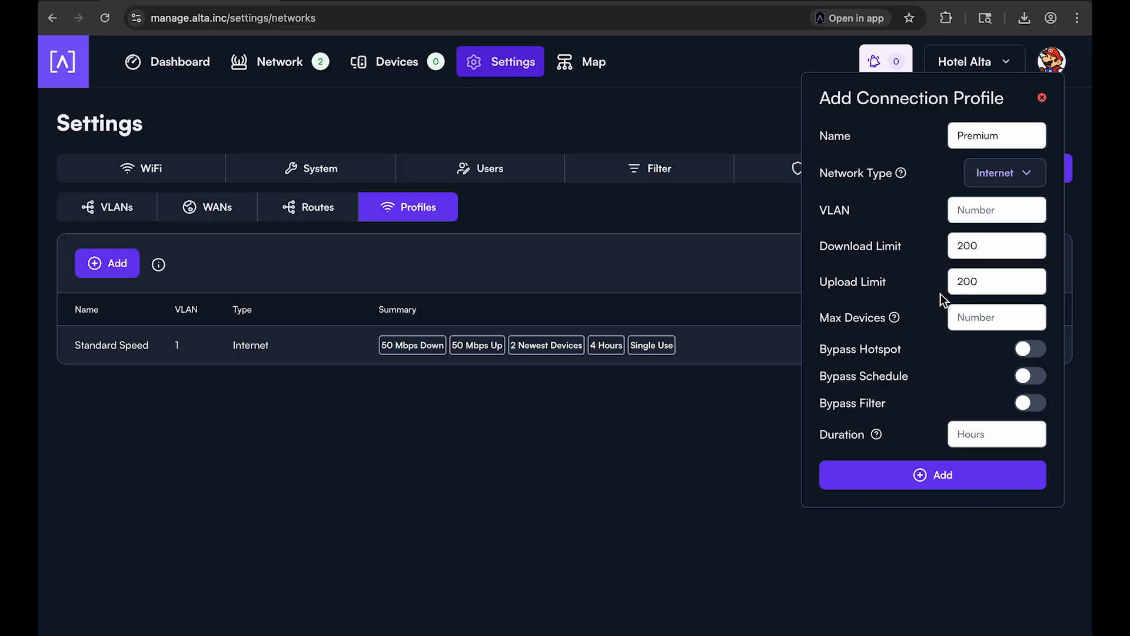
Limit the Premium profile to a maximum of 3 devices.
scroll(935, 284, down, 1)
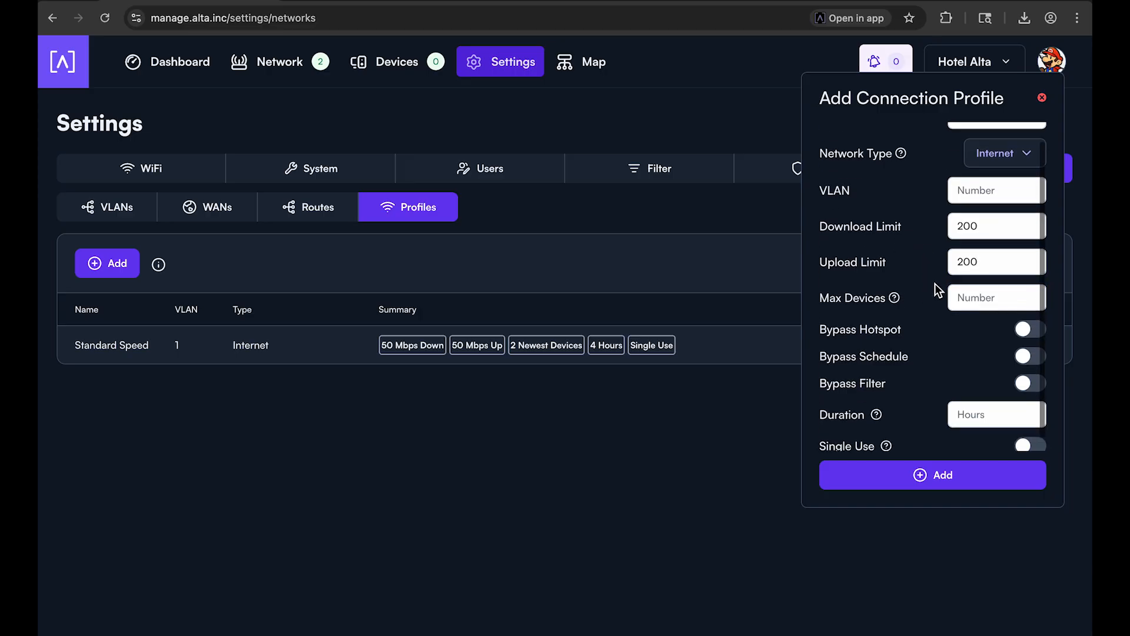
scroll(935, 284, up, 1)
scroll(935, 283, down, 1)
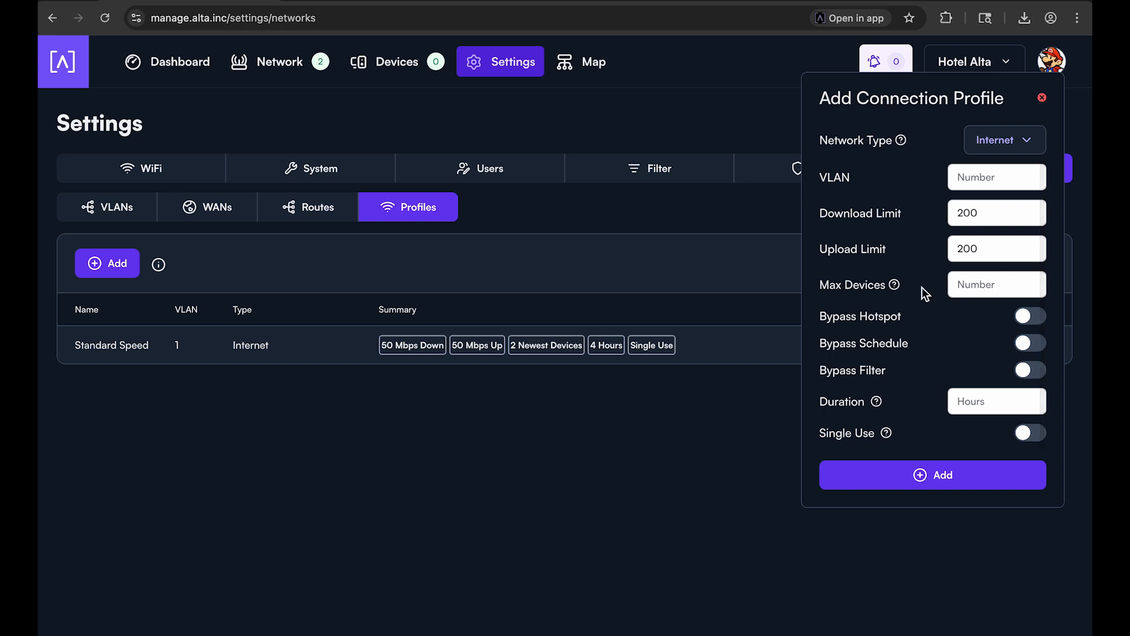
click(988, 291)
text(3)
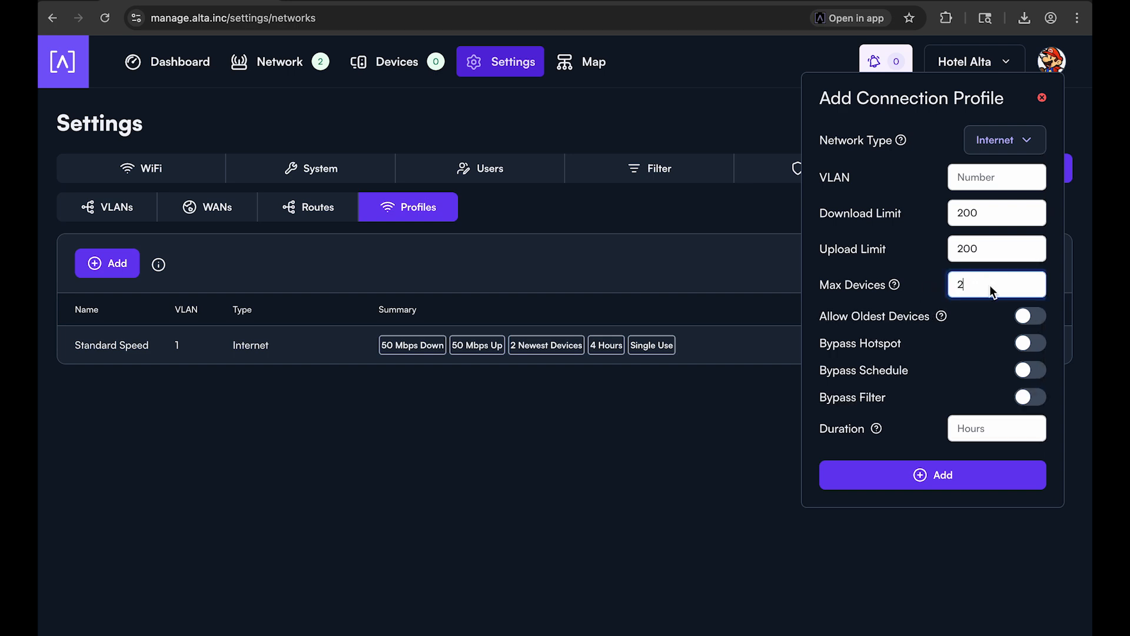
click(938, 287)
click(979, 288)
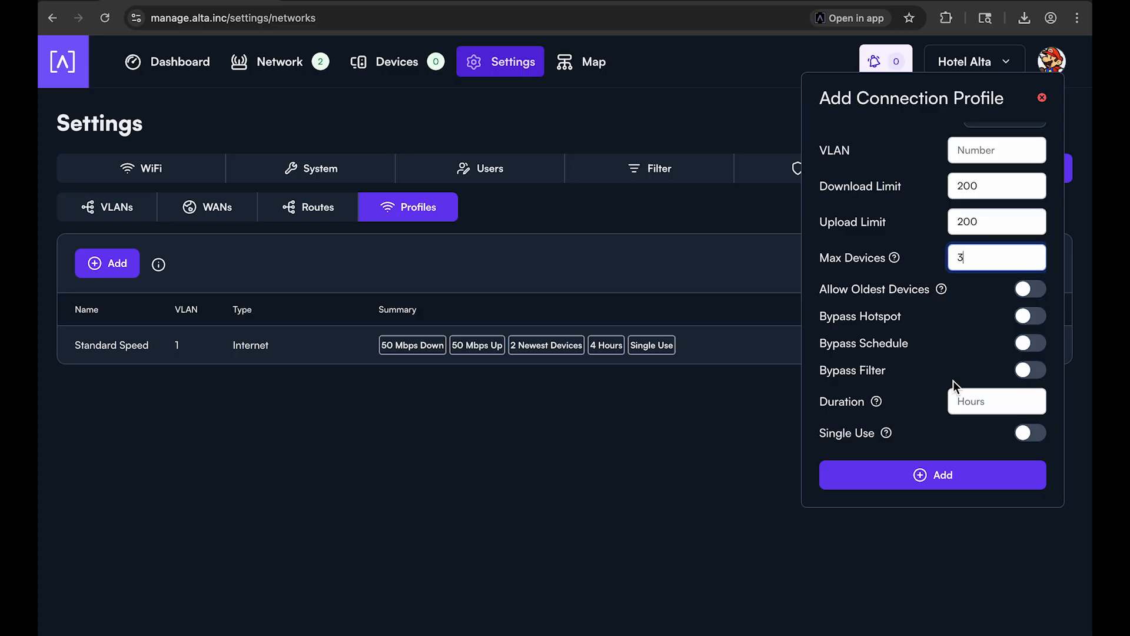
Give the Premium profile a 4-hour duration with Single Use enabled, and add it, closing its form.
click(982, 406)
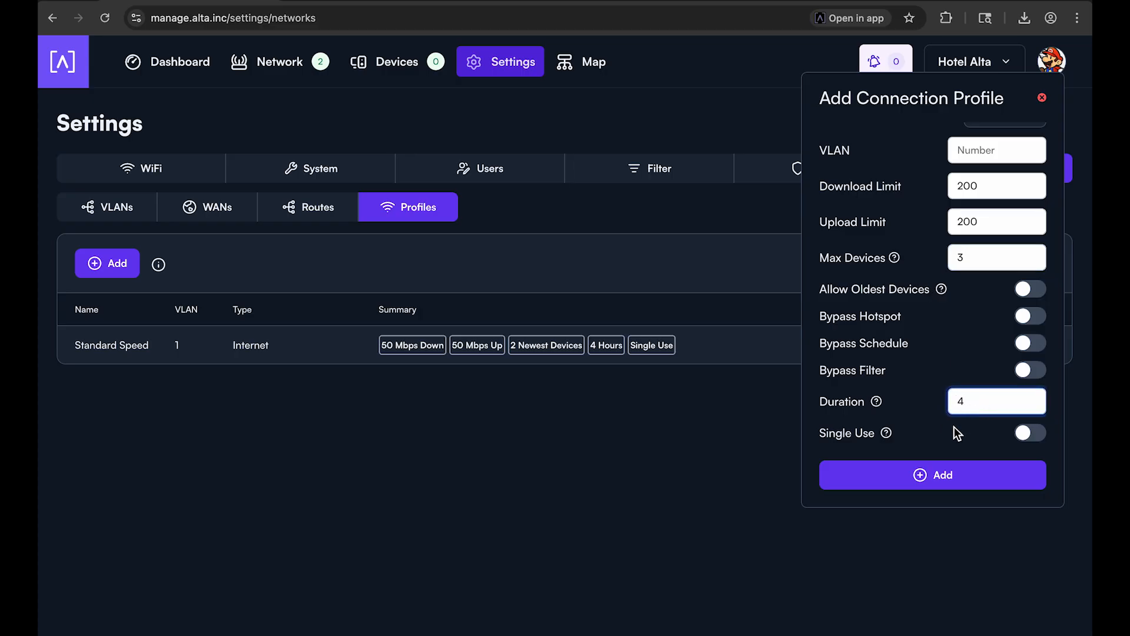
click(1035, 432)
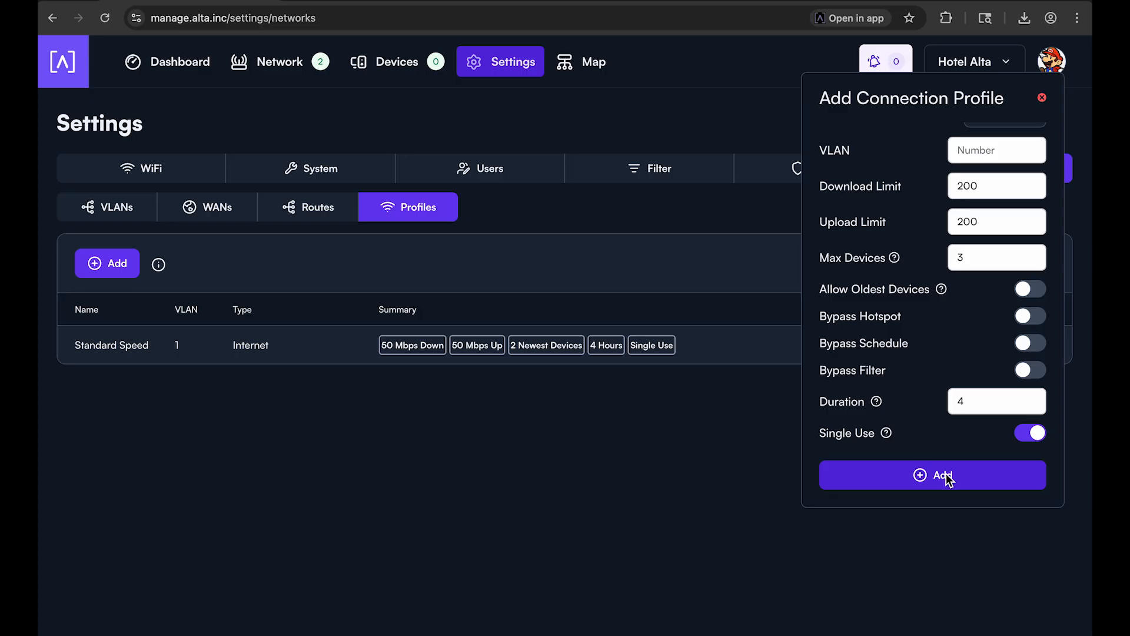
click(947, 477)
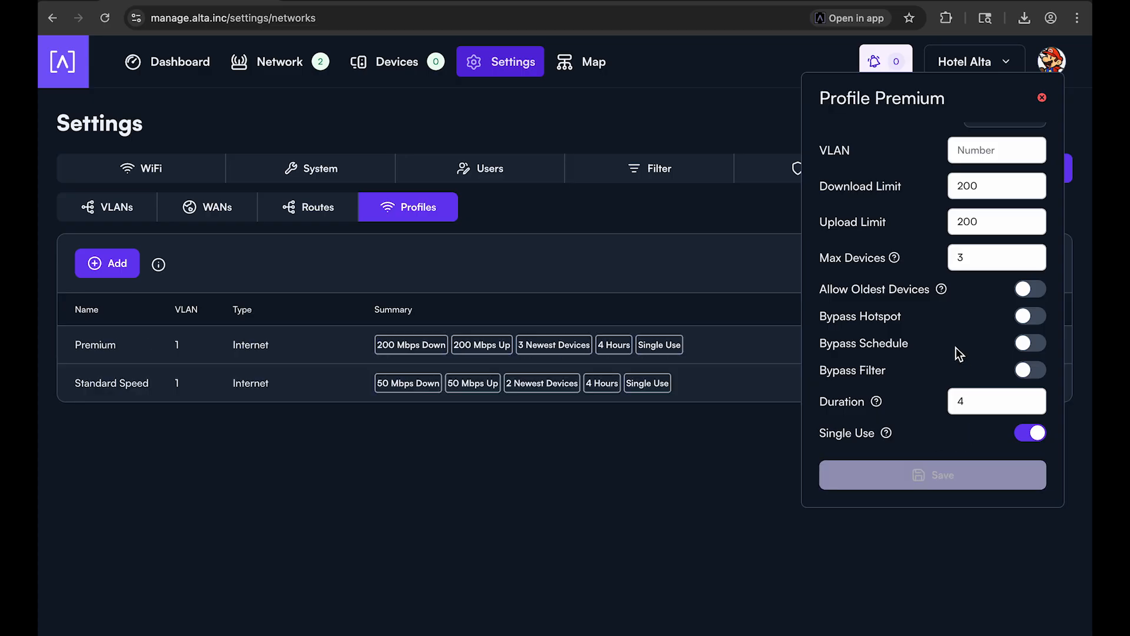
click(1043, 101)
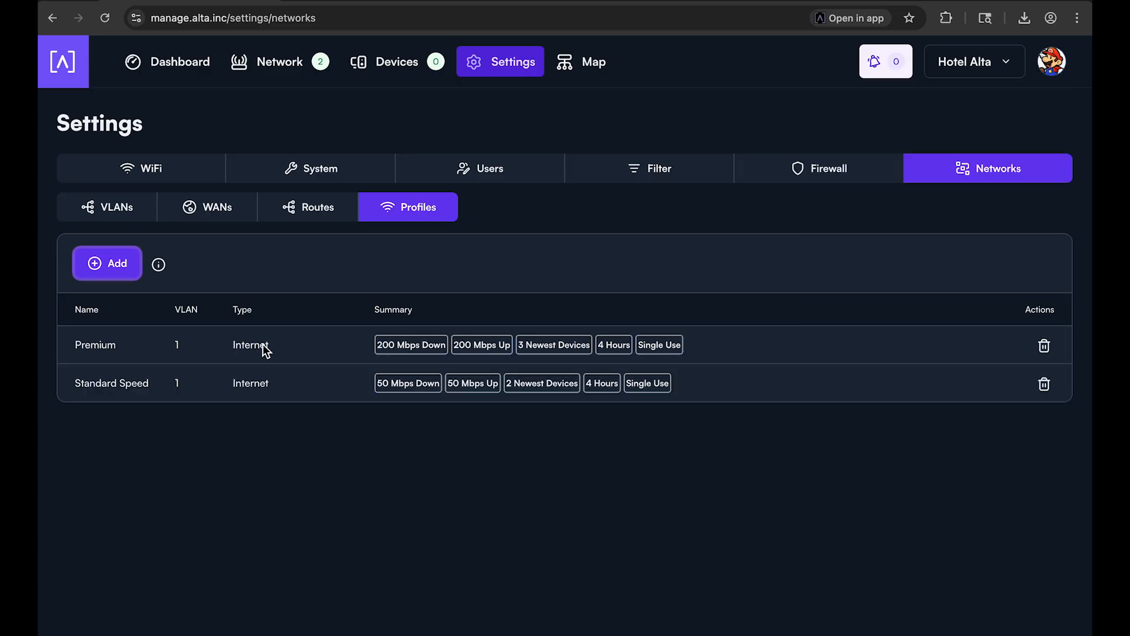
Start a third connection profile named Conference with the Guest network type.
click(124, 260)
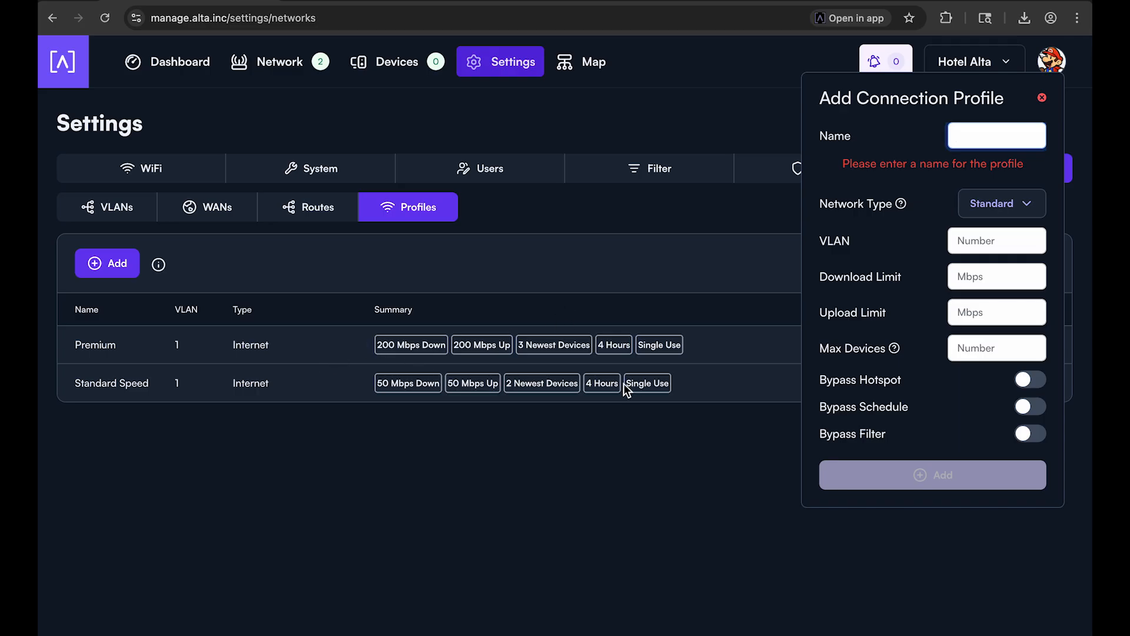
click(992, 135)
text(Conference)
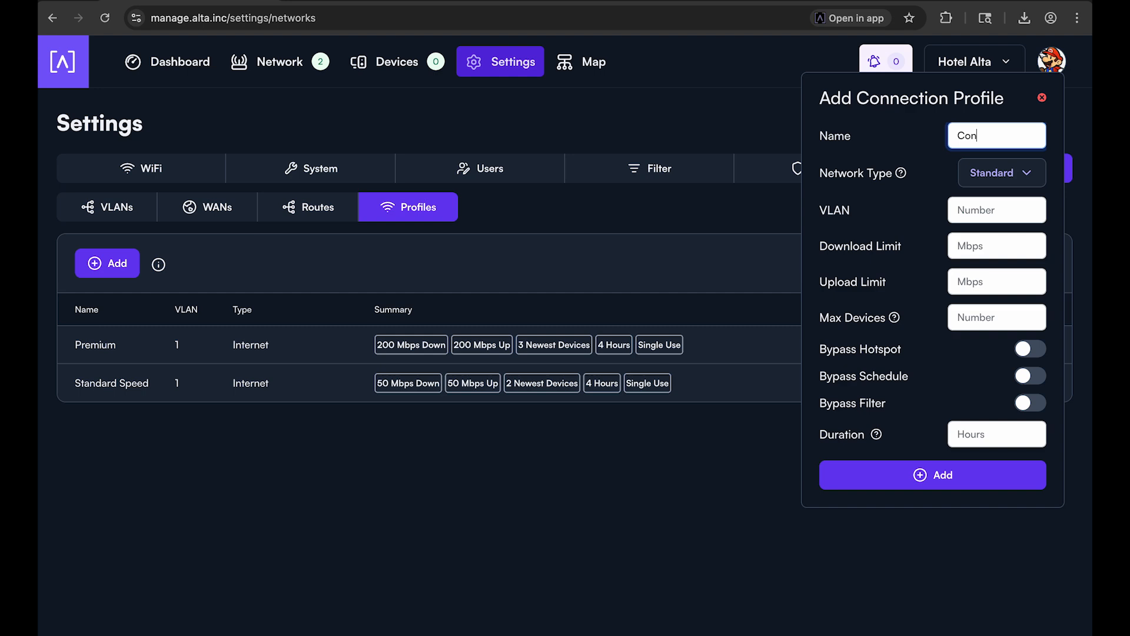
click(988, 170)
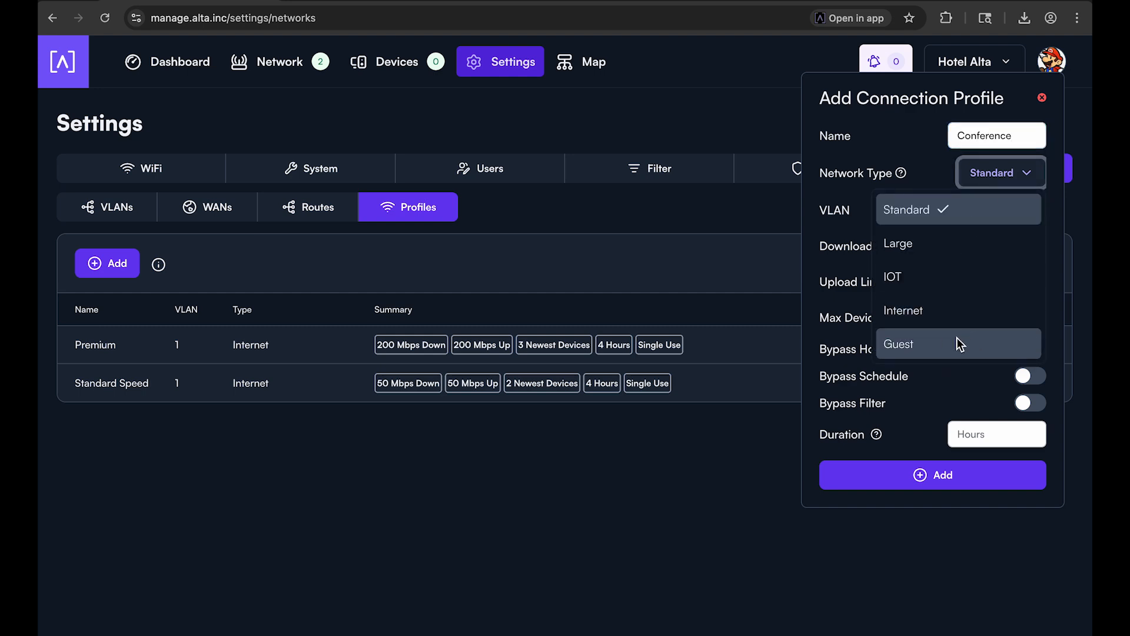
click(942, 345)
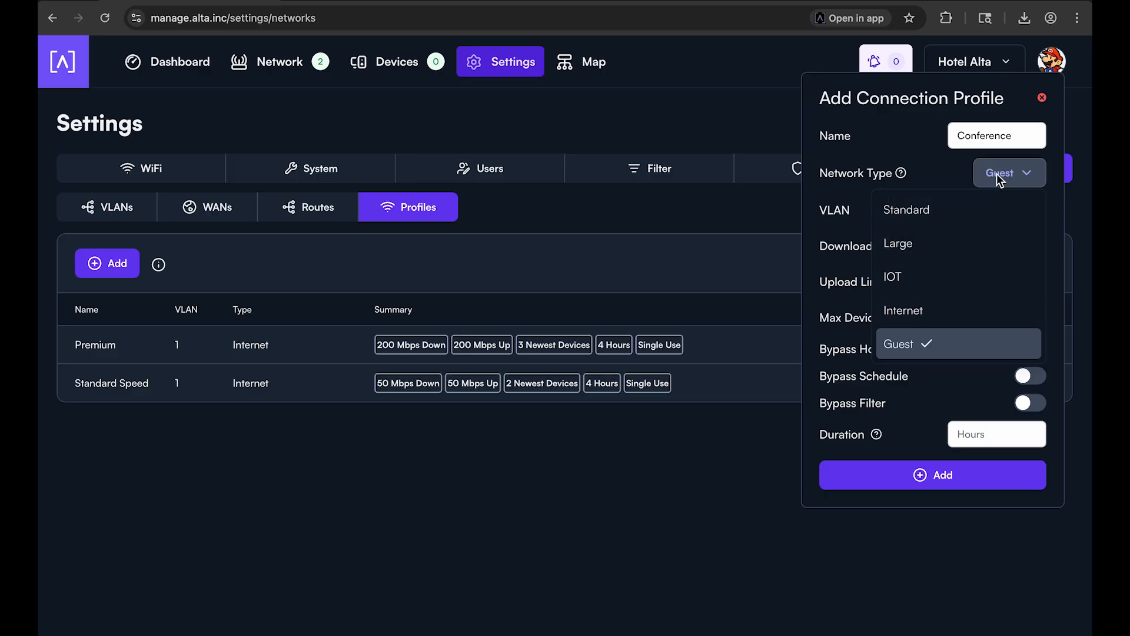
mouse_move(902, 175)
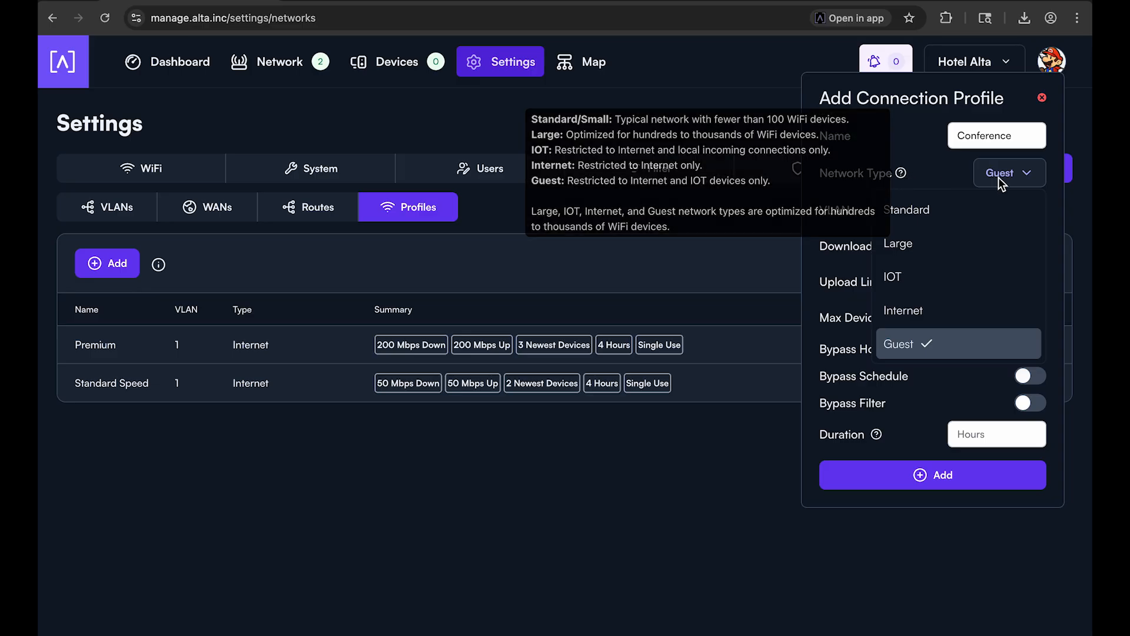
click(953, 173)
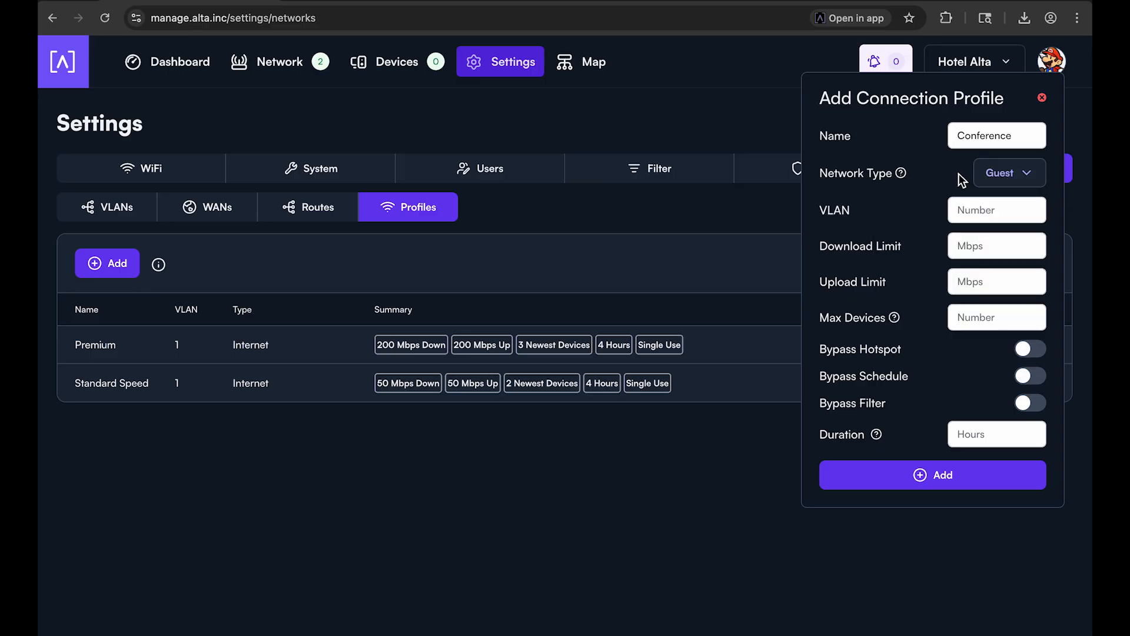
Assign the Conference profile to VLAN 3 with download and upload limits of 200 Mbps each.
text(3)
click(984, 247)
text(200)
key(Tab)
text(200)
Limit the Conference profile to a maximum of 300 devices.
click(992, 320)
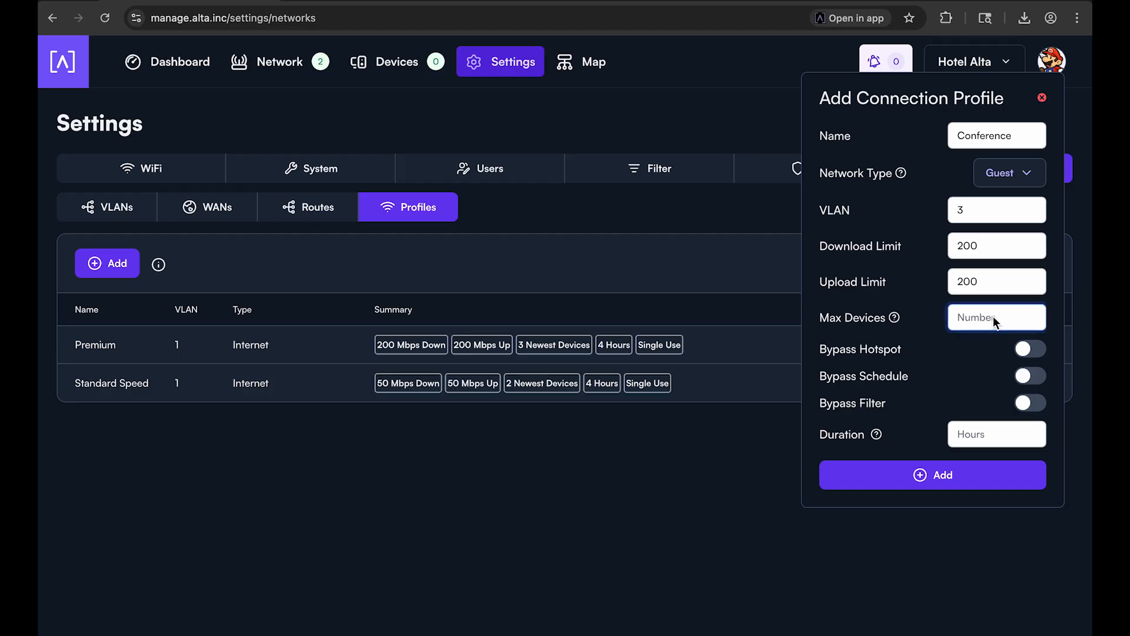
text(300)
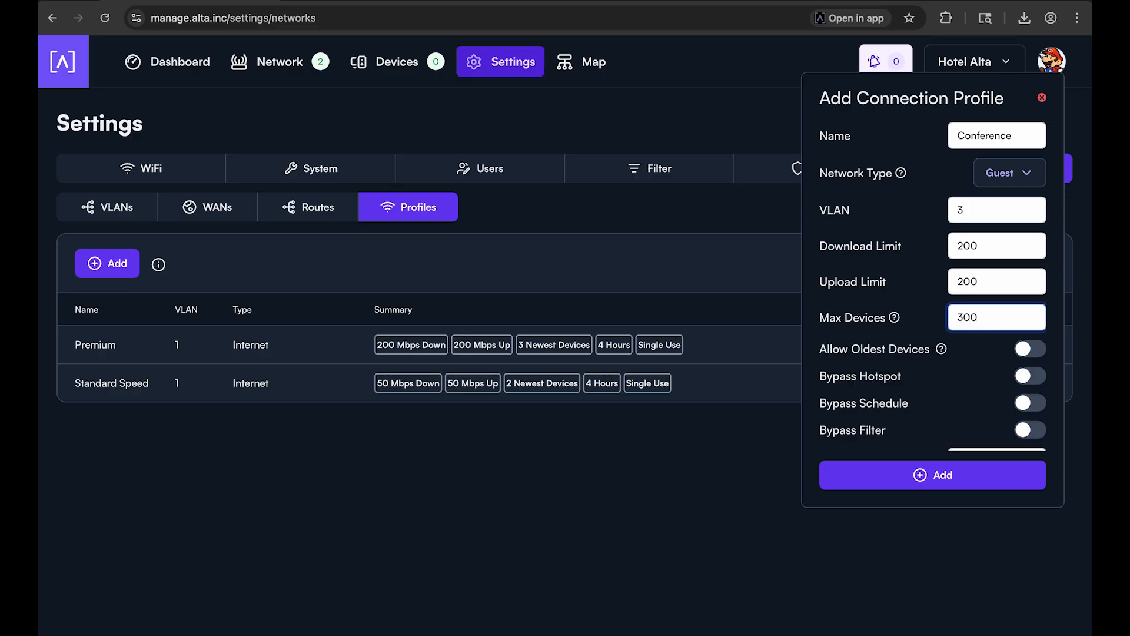
click(927, 313)
scroll(927, 313, down, 1)
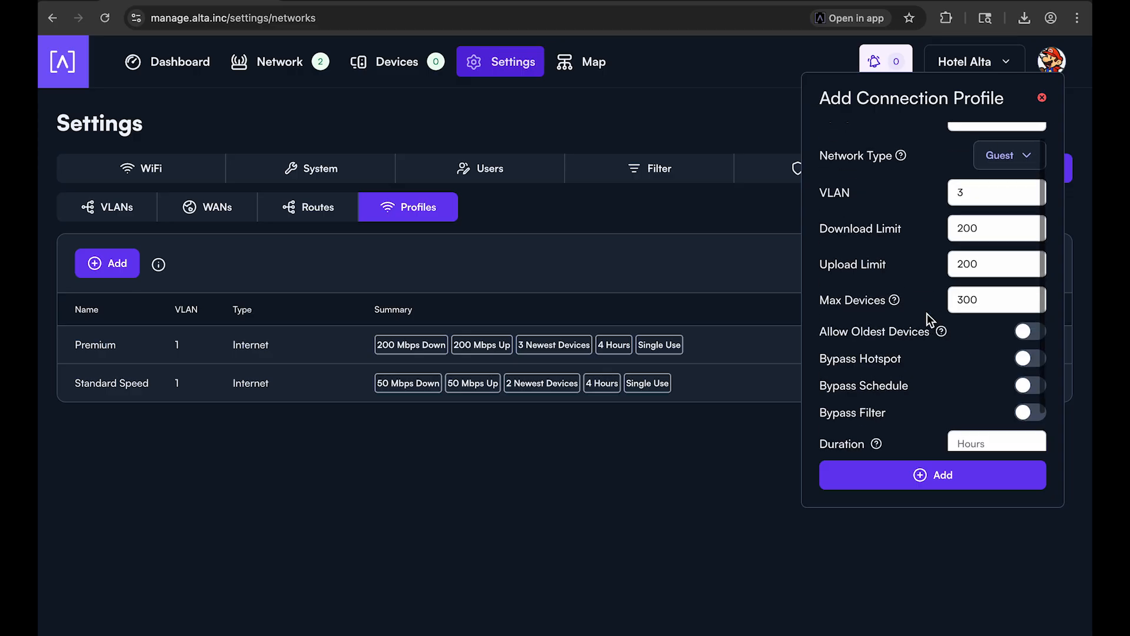
click(986, 300)
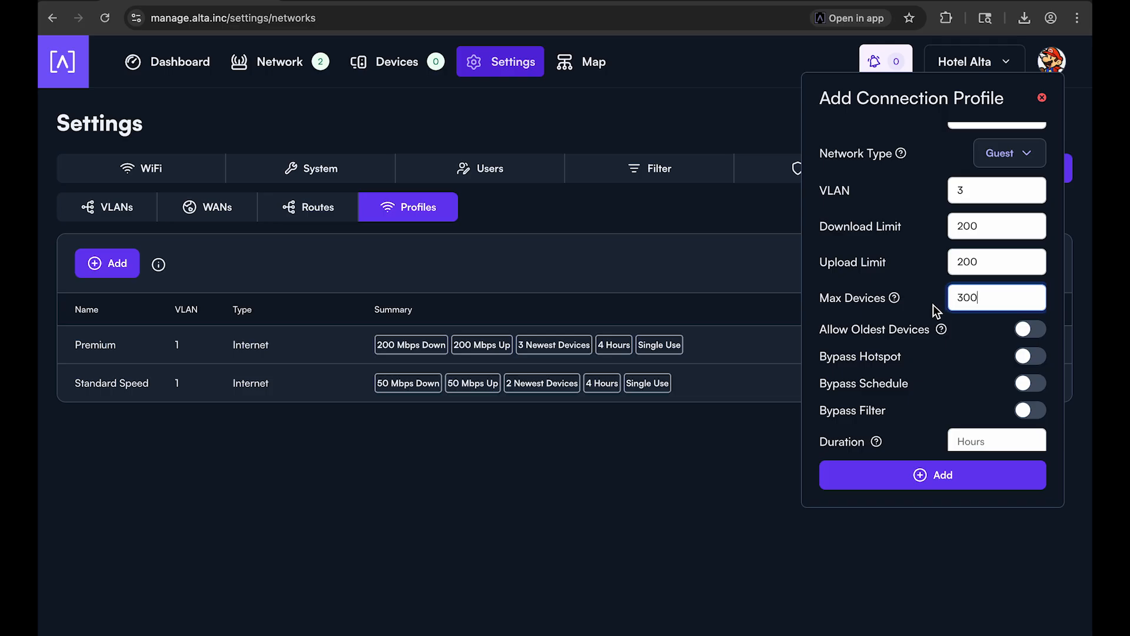
scroll(931, 300, down, 1)
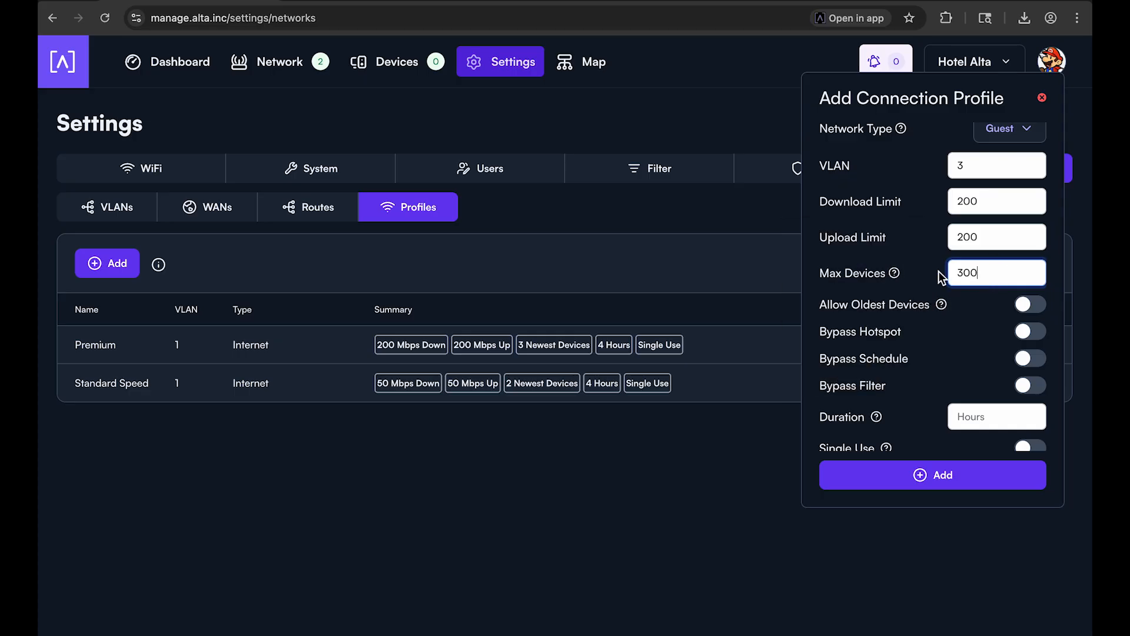
scroll(939, 271, down, 1)
double_click(969, 258)
click(938, 249)
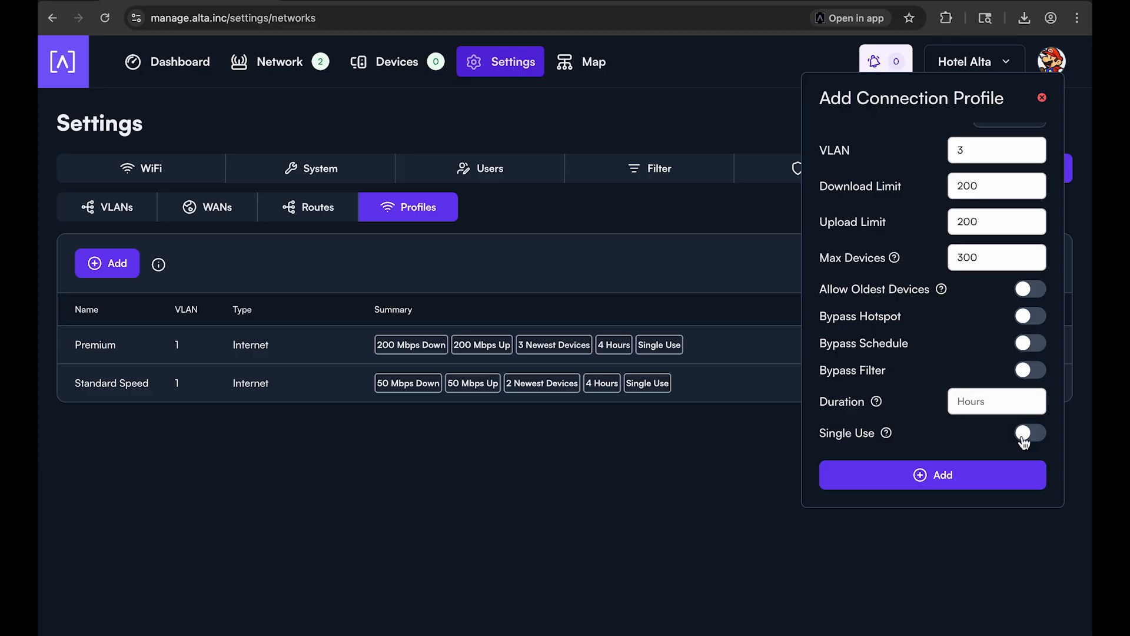
Give the Conference profile a 72-hour duration with Single Use enabled, and add it, closing its form.
click(1003, 409)
text(72)
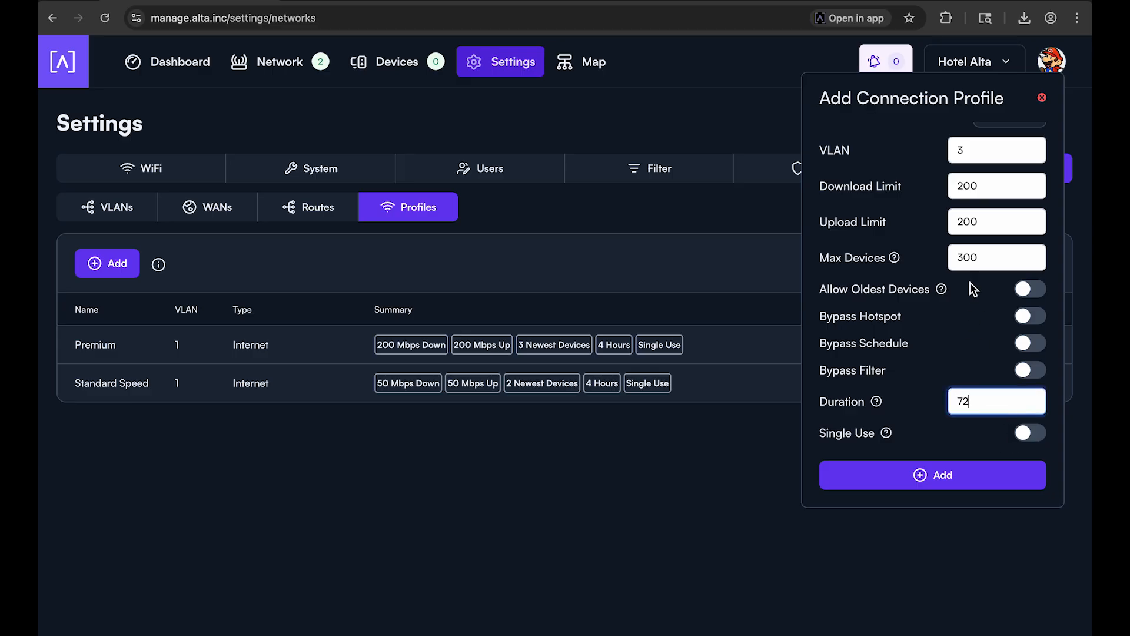
click(1024, 433)
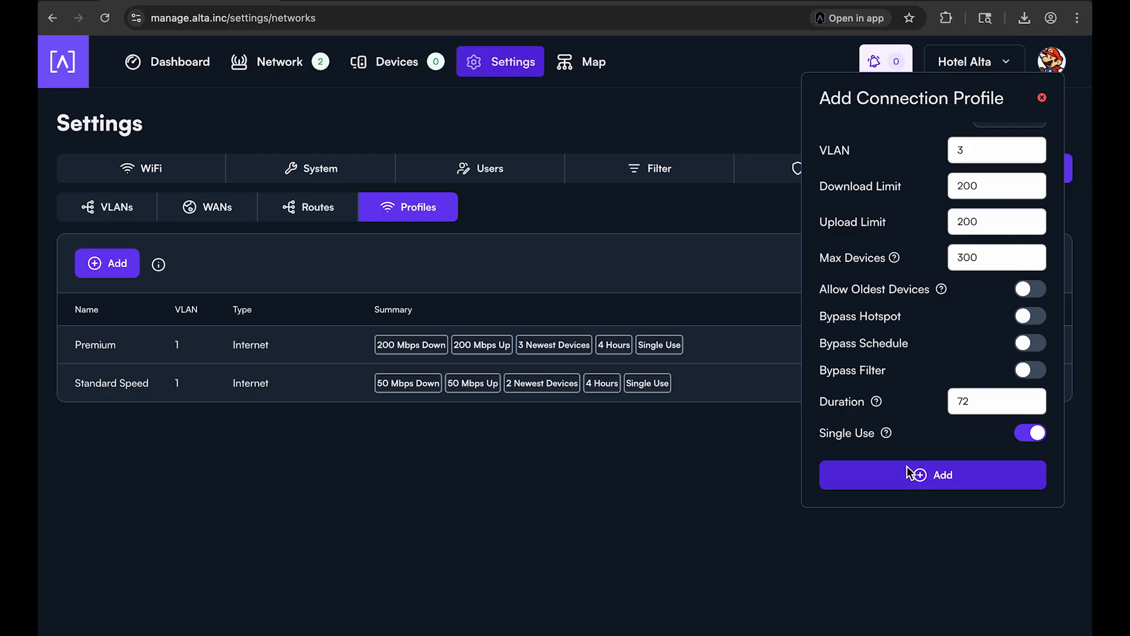
click(923, 474)
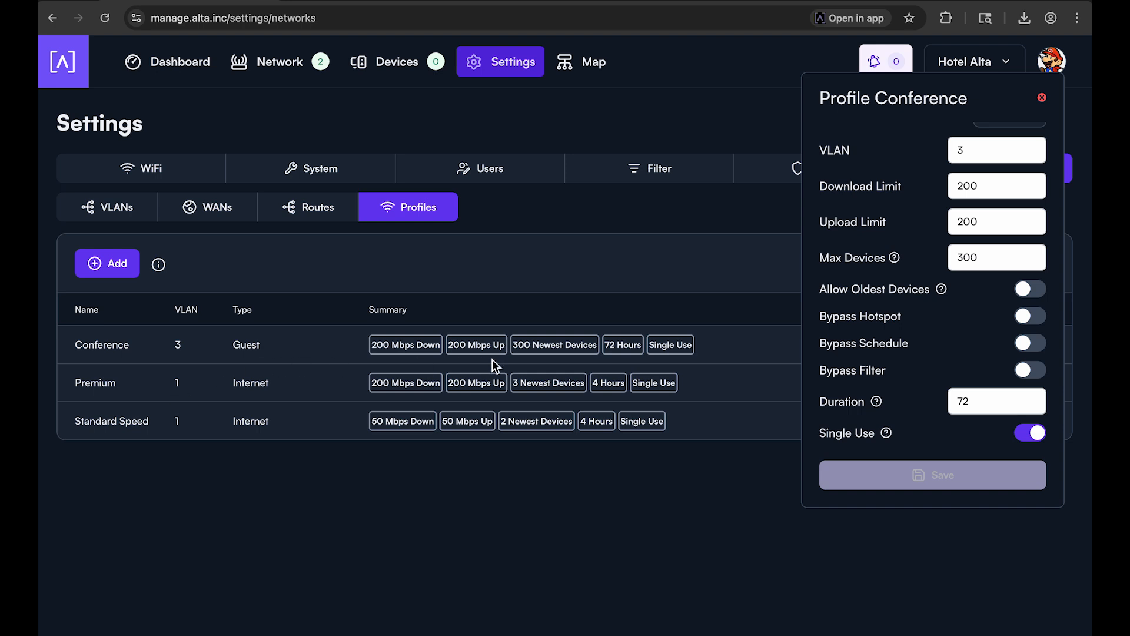
click(1043, 99)
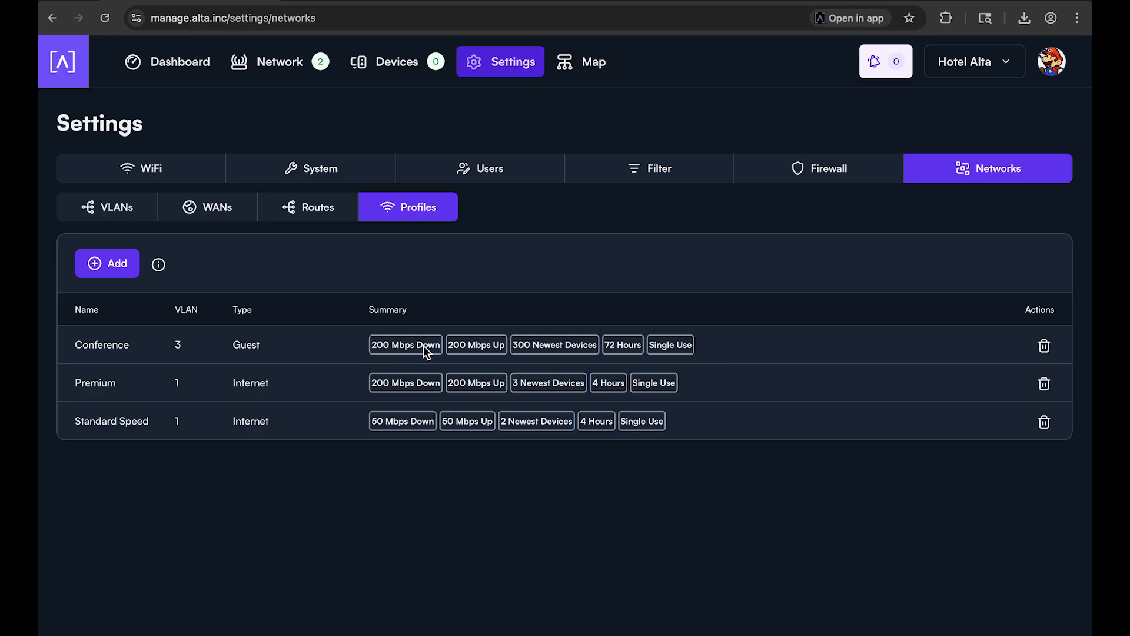
Open the delete confirmation for the Conference profile and dismiss it without deleting.
click(1044, 348)
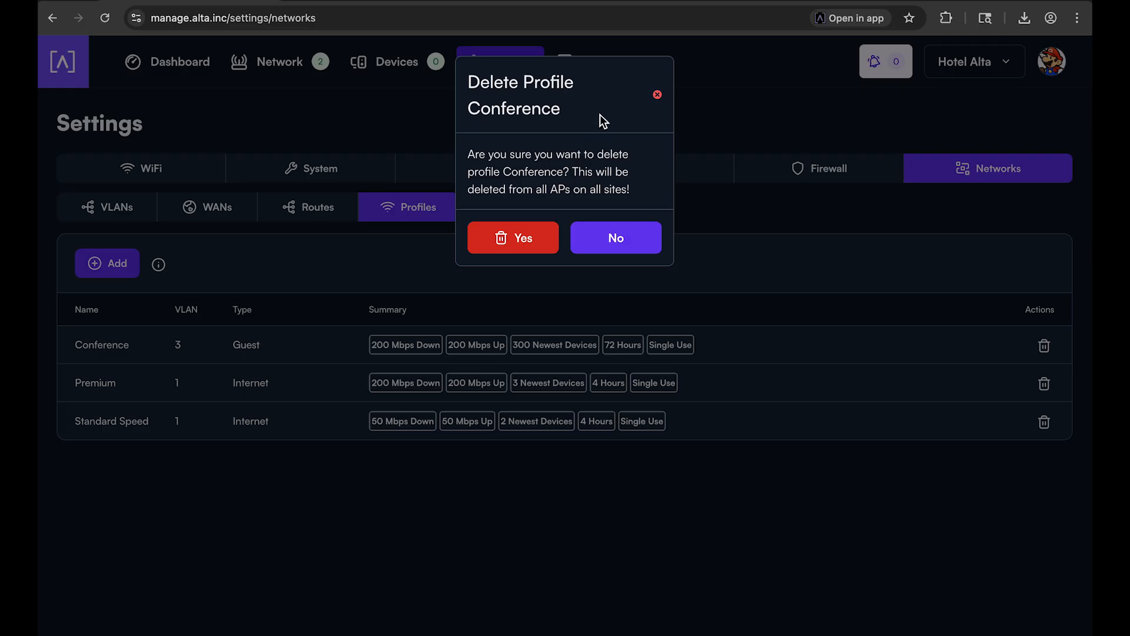
click(658, 96)
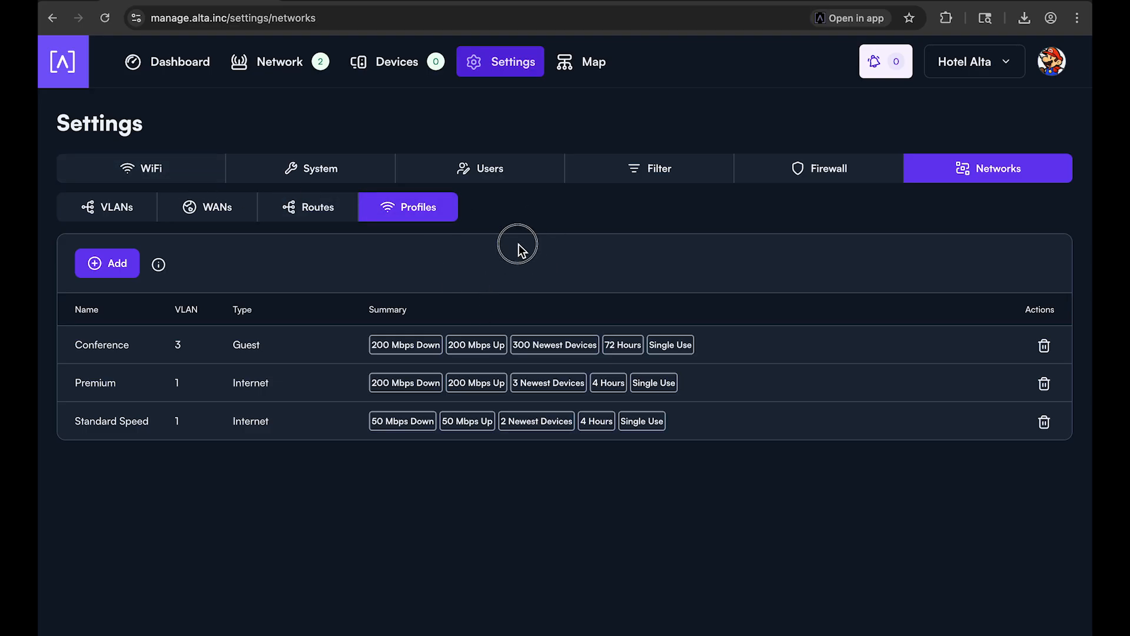
Open the Hotel Alta WiFi network's settings and set its security to Open.
click(164, 170)
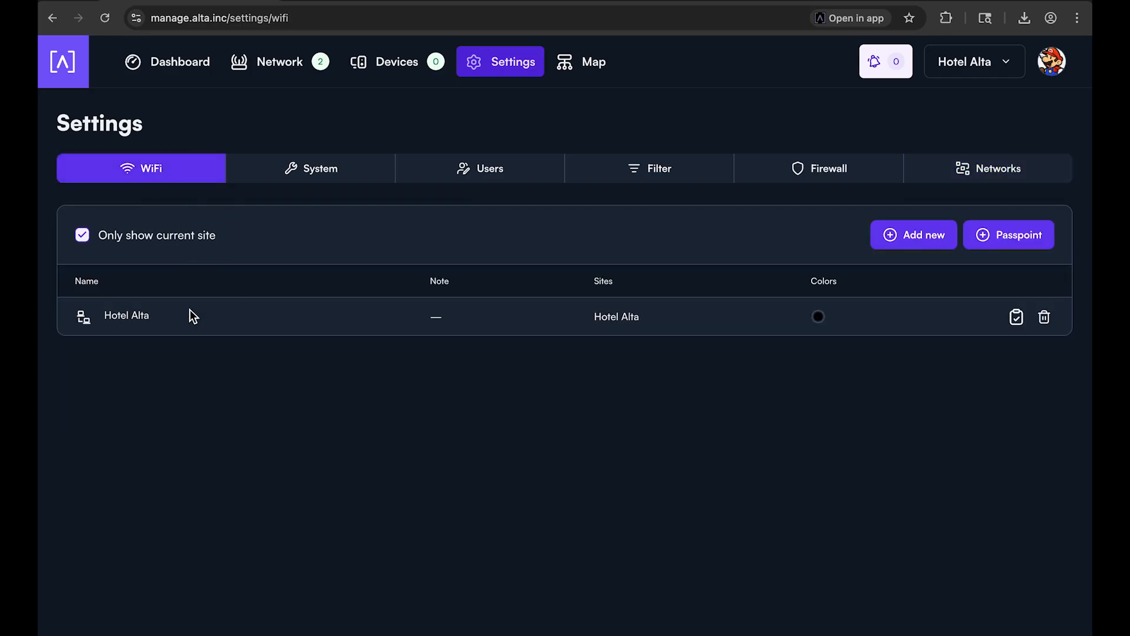
click(136, 318)
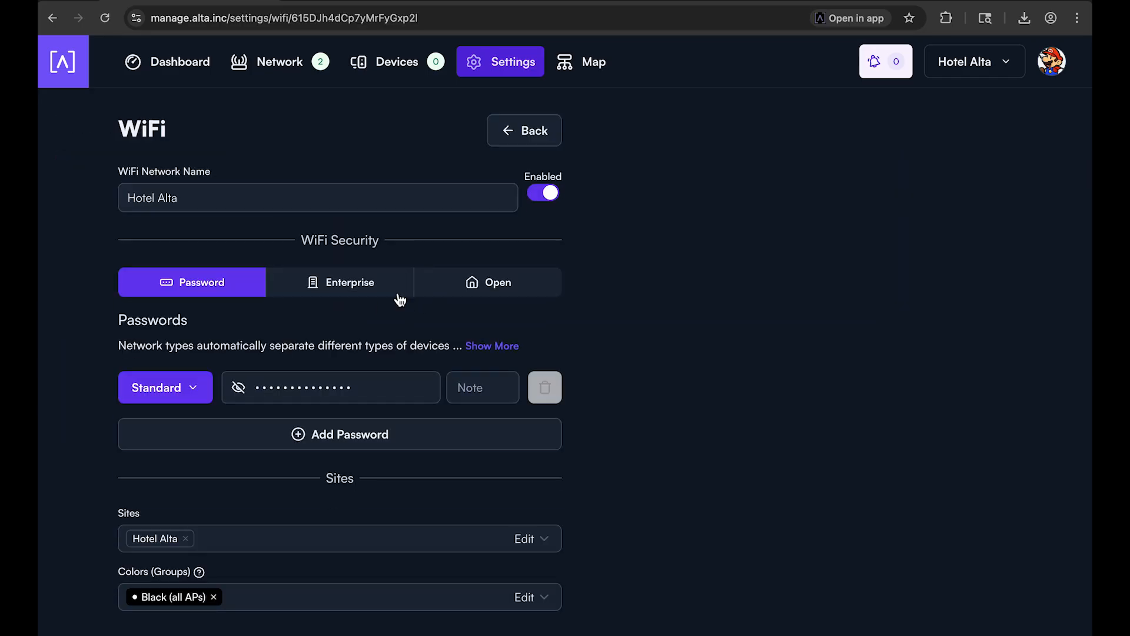
scroll(471, 299, down, 5)
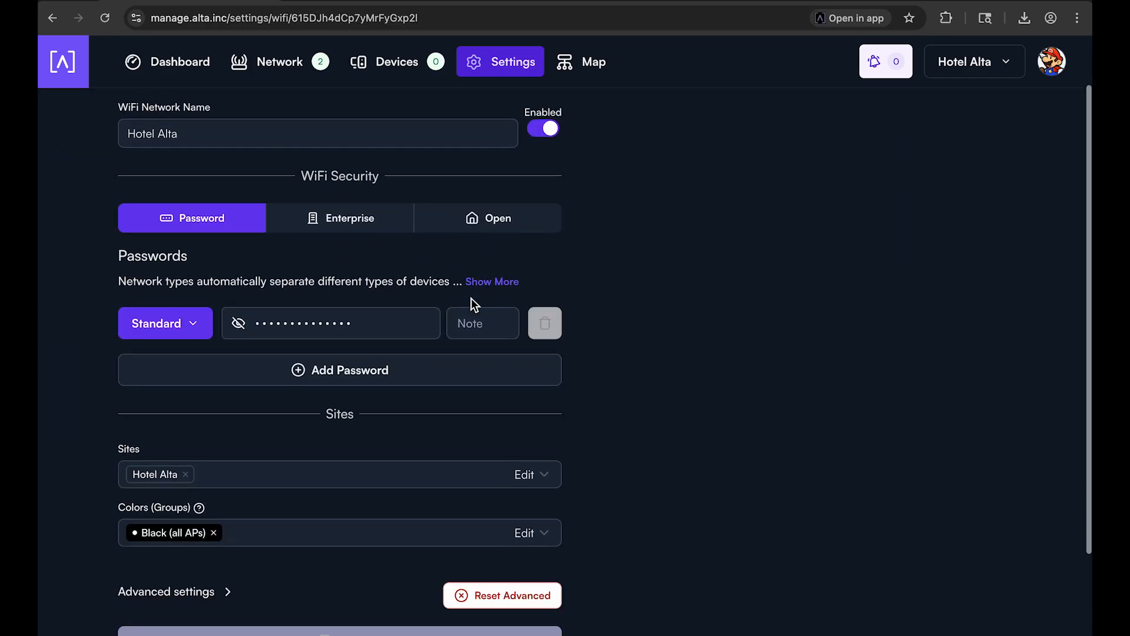
scroll(471, 298, up, 5)
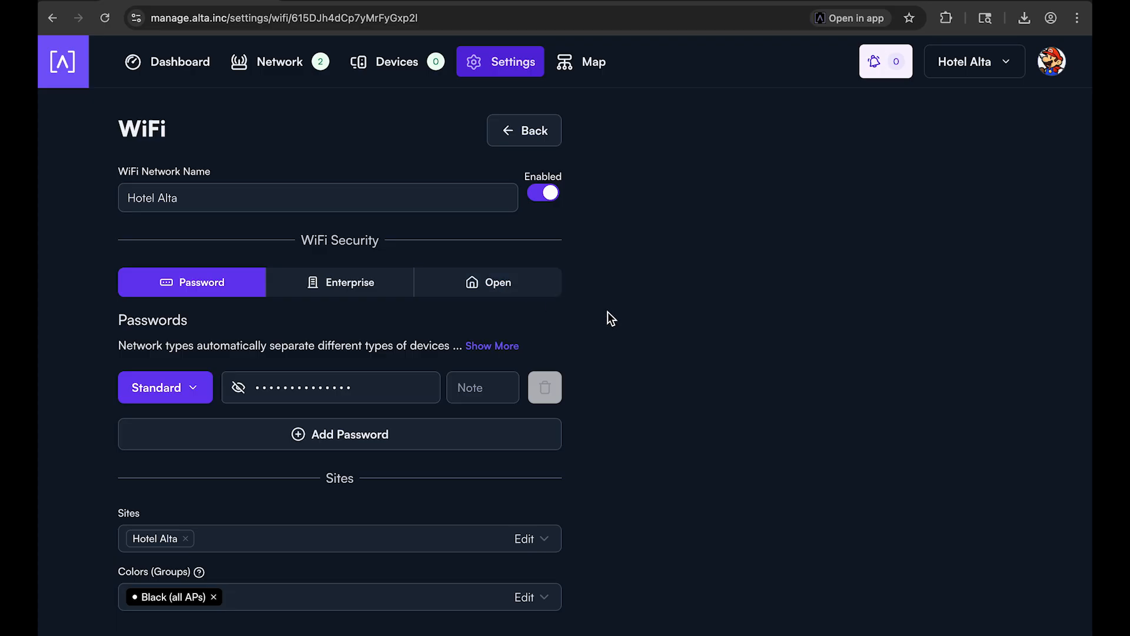
click(524, 288)
Expand the advanced settings of the Hotel Alta WiFi network and enable Hotspot.
scroll(495, 309, down, 2)
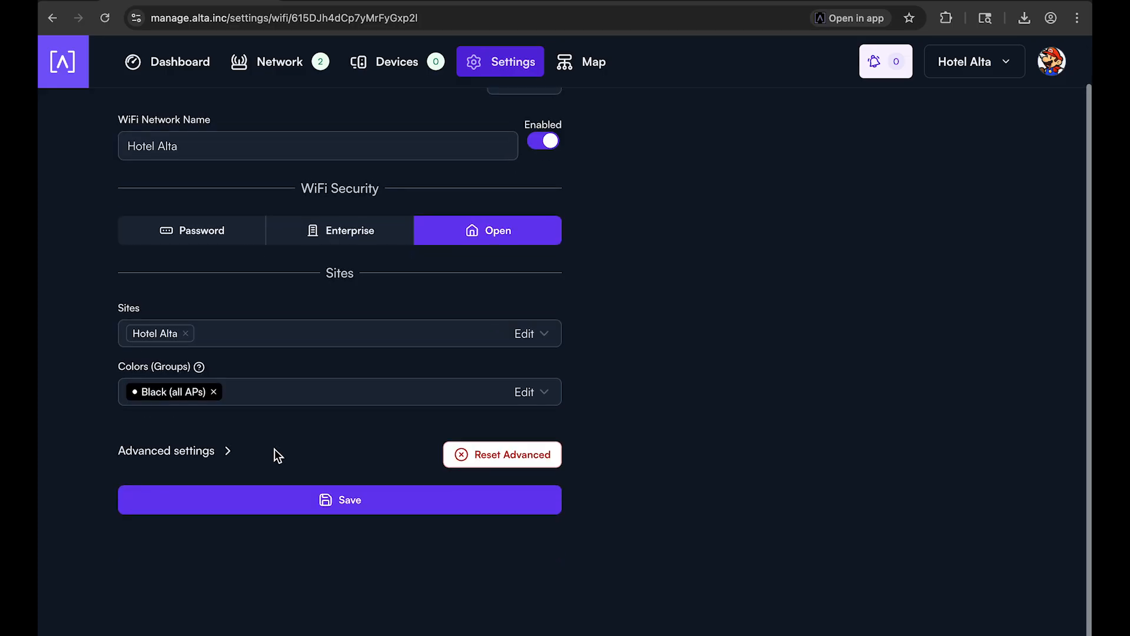
click(202, 454)
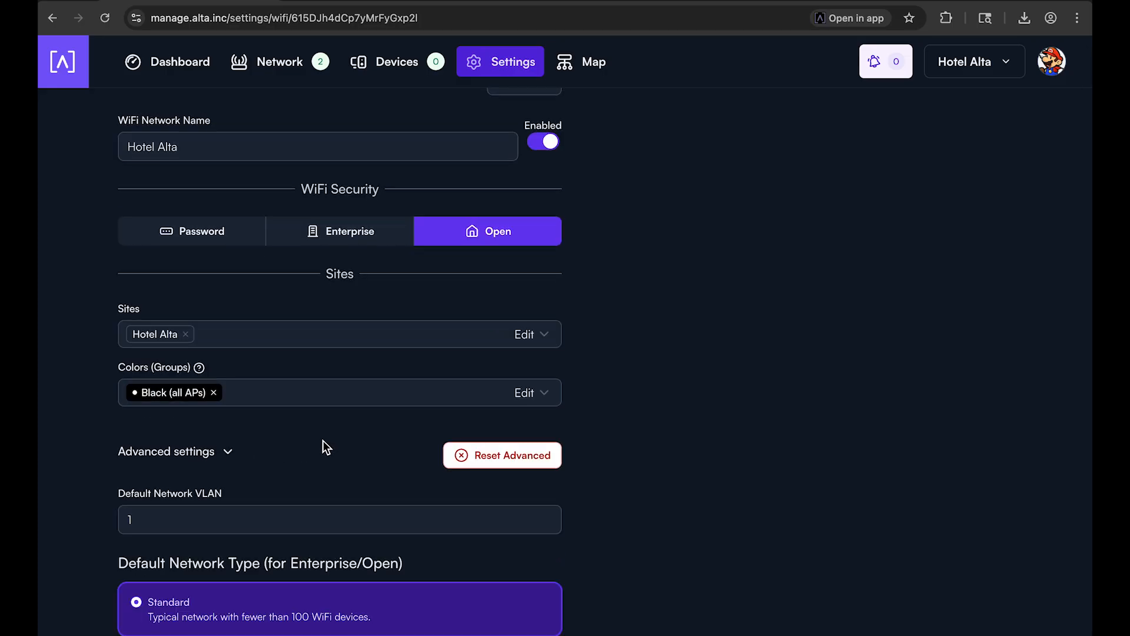
scroll(323, 440, down, 6)
scroll(323, 445, down, 6)
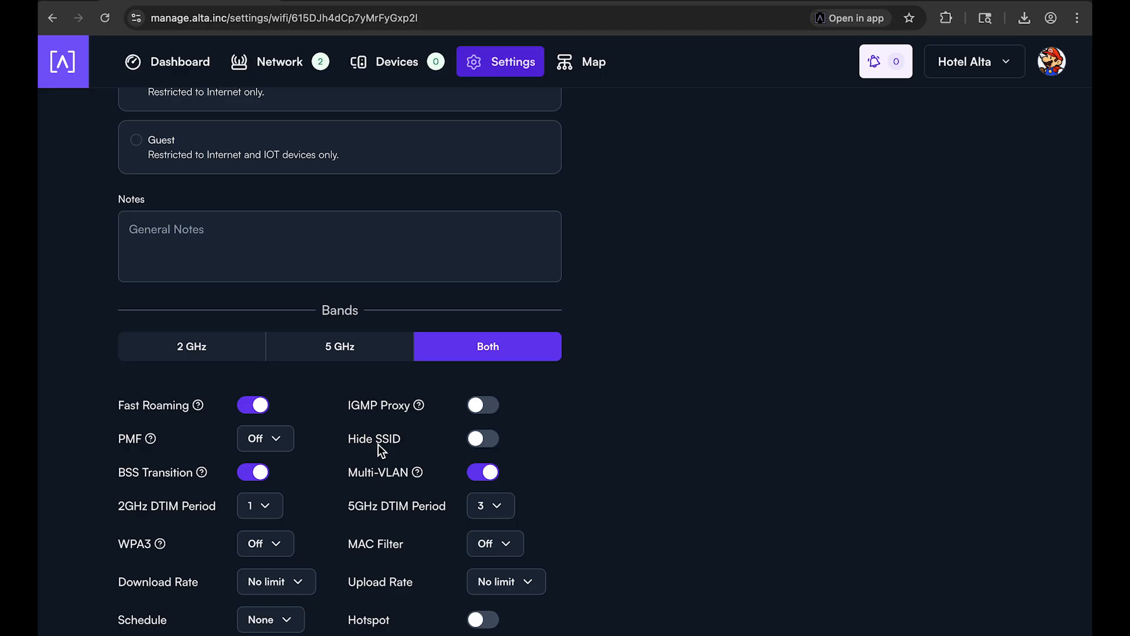
scroll(378, 444, down, 1)
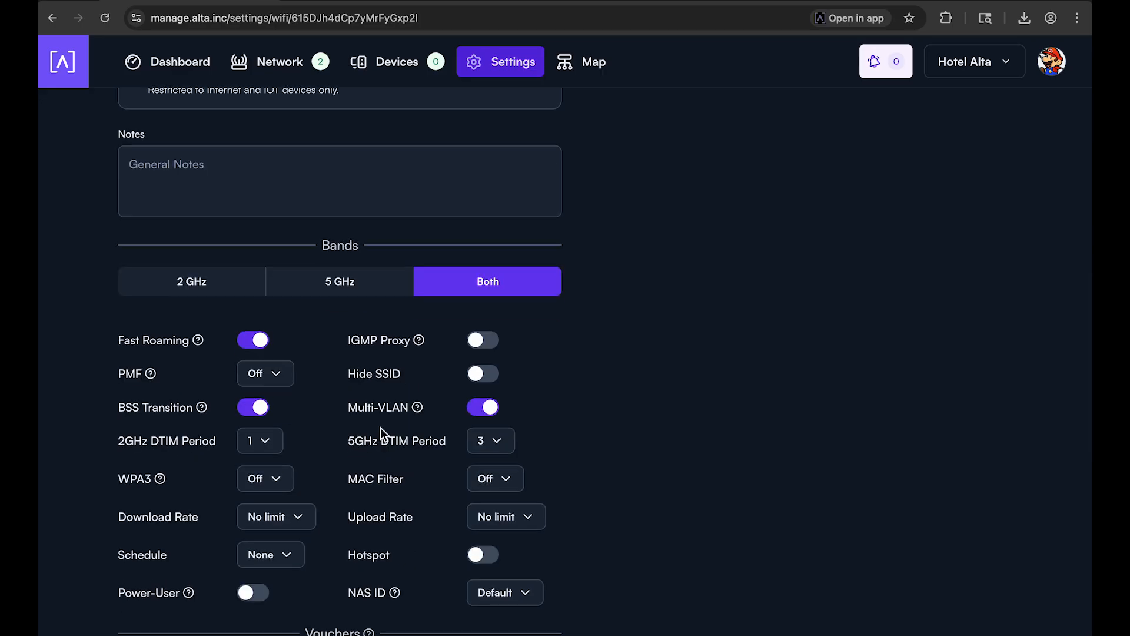
scroll(387, 425, up, 10)
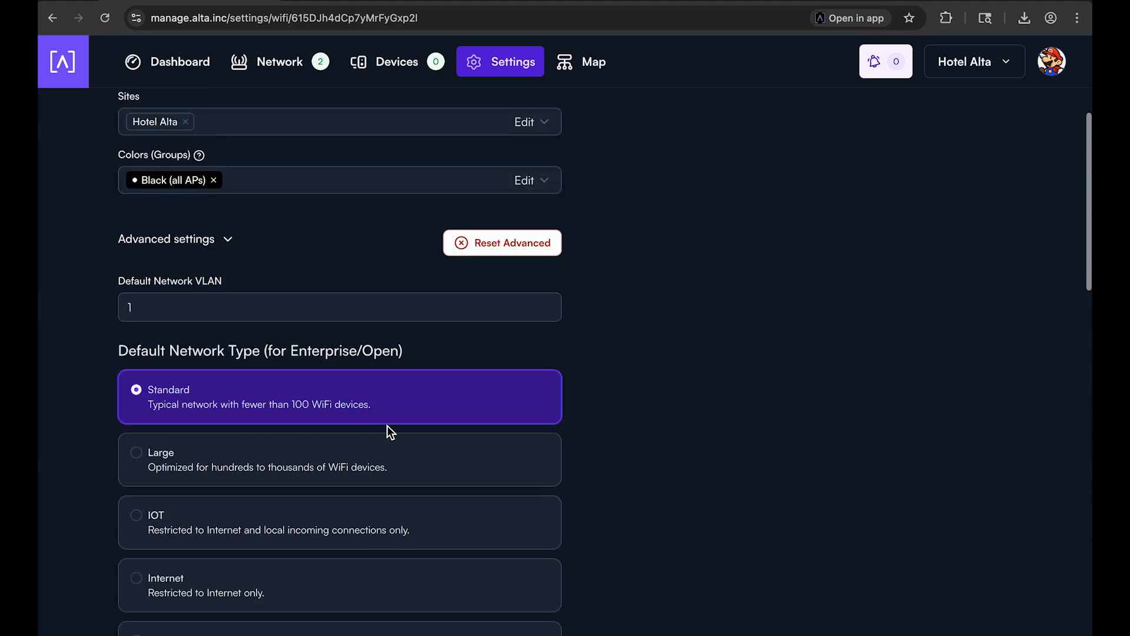
scroll(388, 425, up, 3)
scroll(388, 425, down, 11)
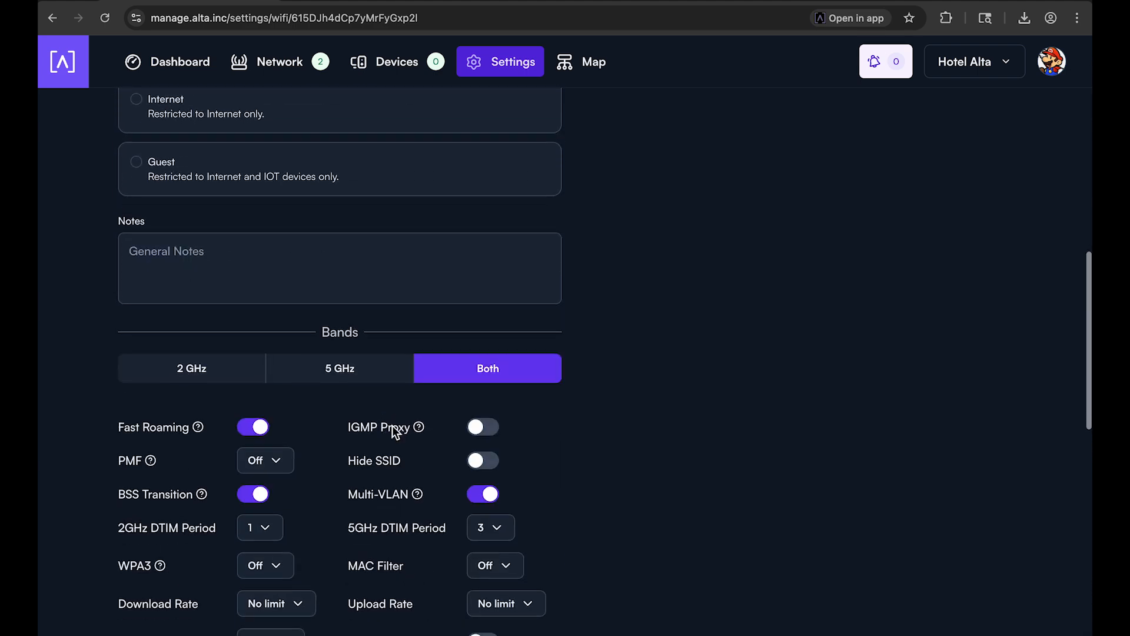
scroll(410, 424, down, 4)
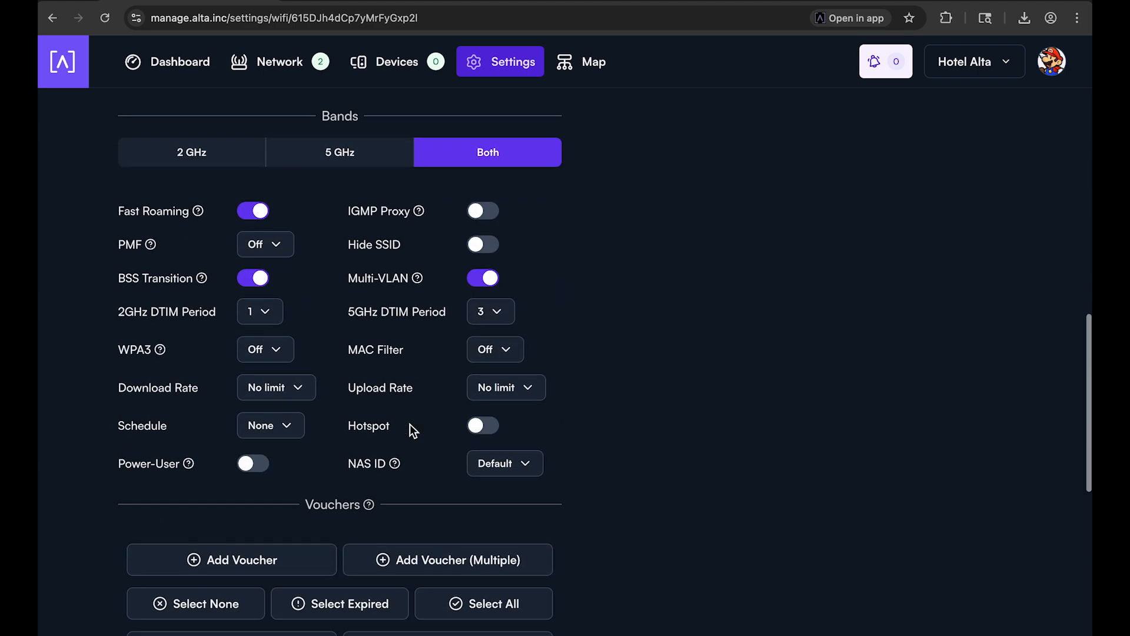
click(484, 425)
Examine the local hotspot's logo, title, terms, landing page and voucher options, and place the cursor in its password field.
scroll(411, 385, down, 1)
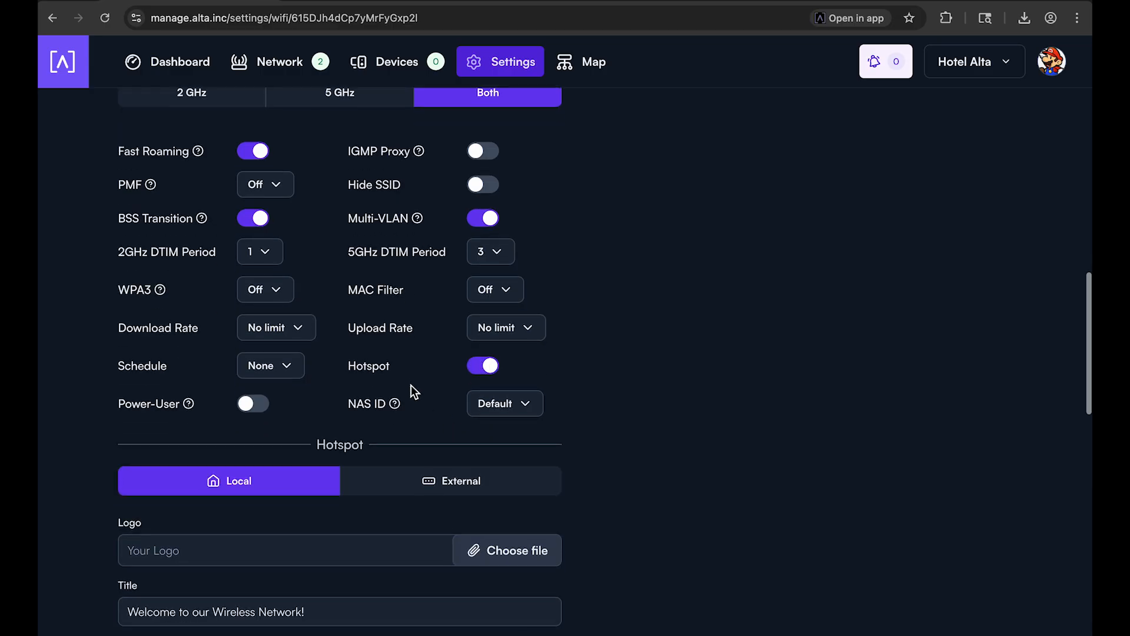
scroll(411, 385, down, 2)
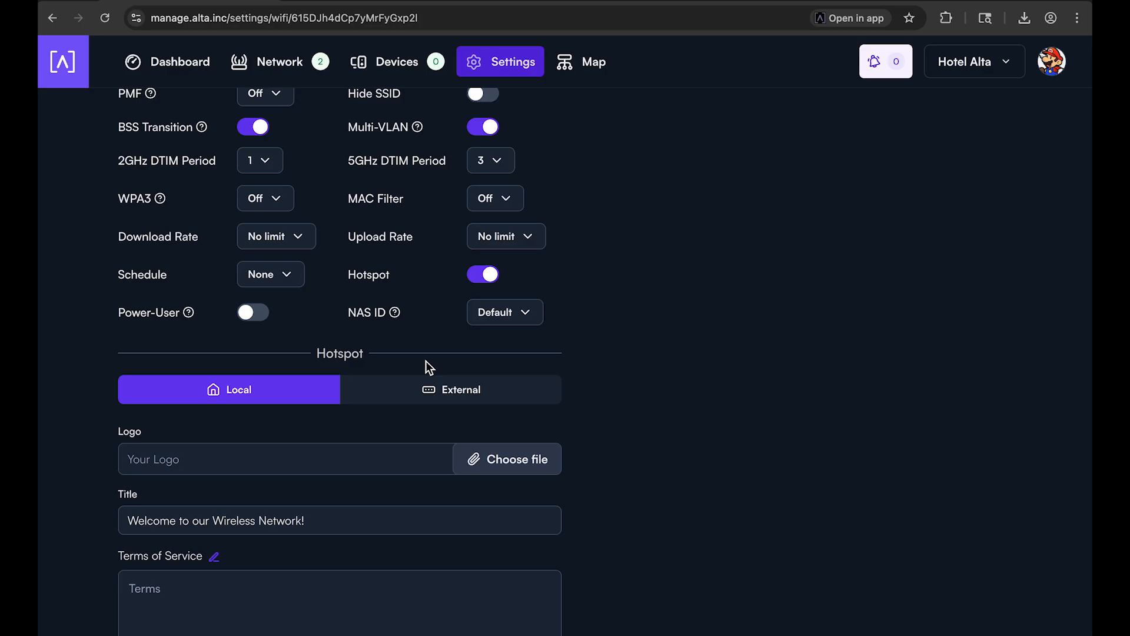
scroll(429, 347, down, 3)
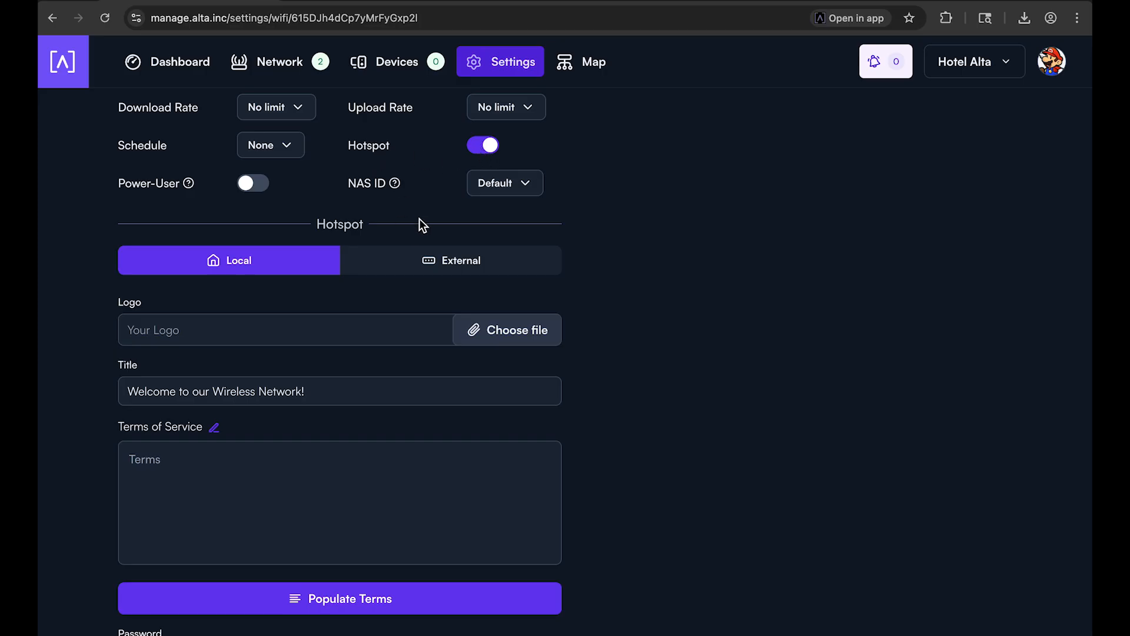
scroll(426, 197, down, 4)
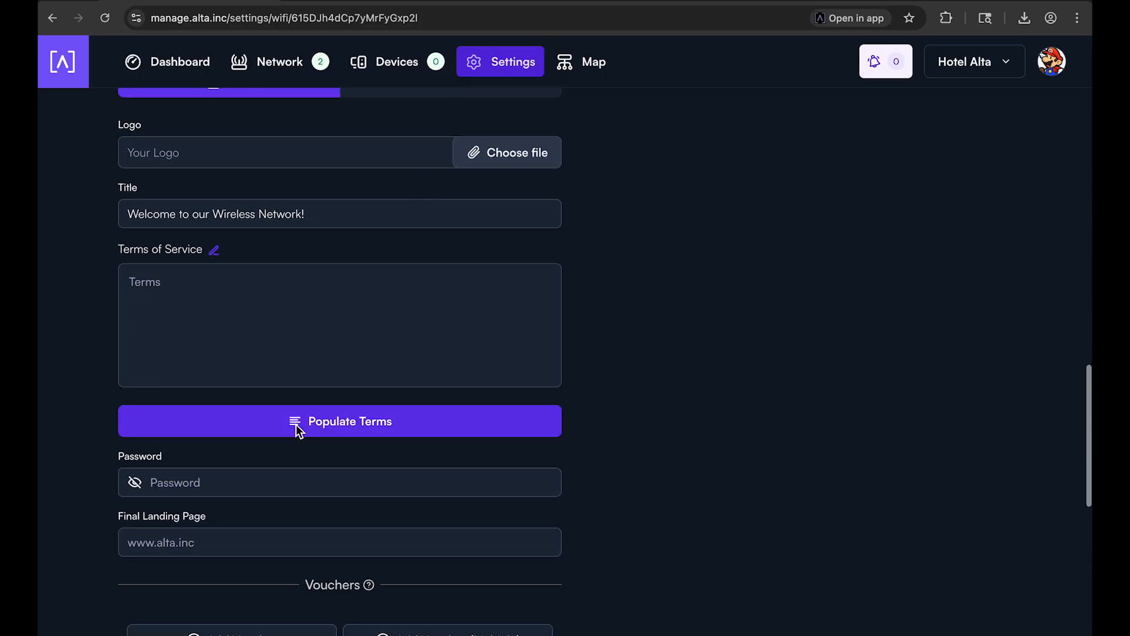
scroll(278, 479, down, 4)
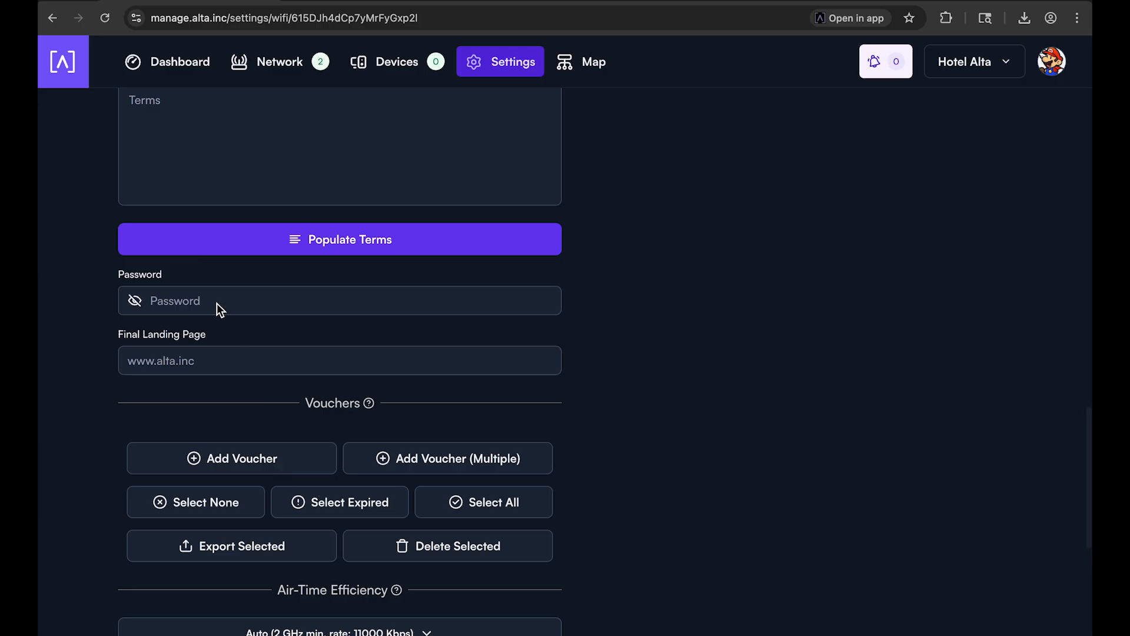
click(191, 299)
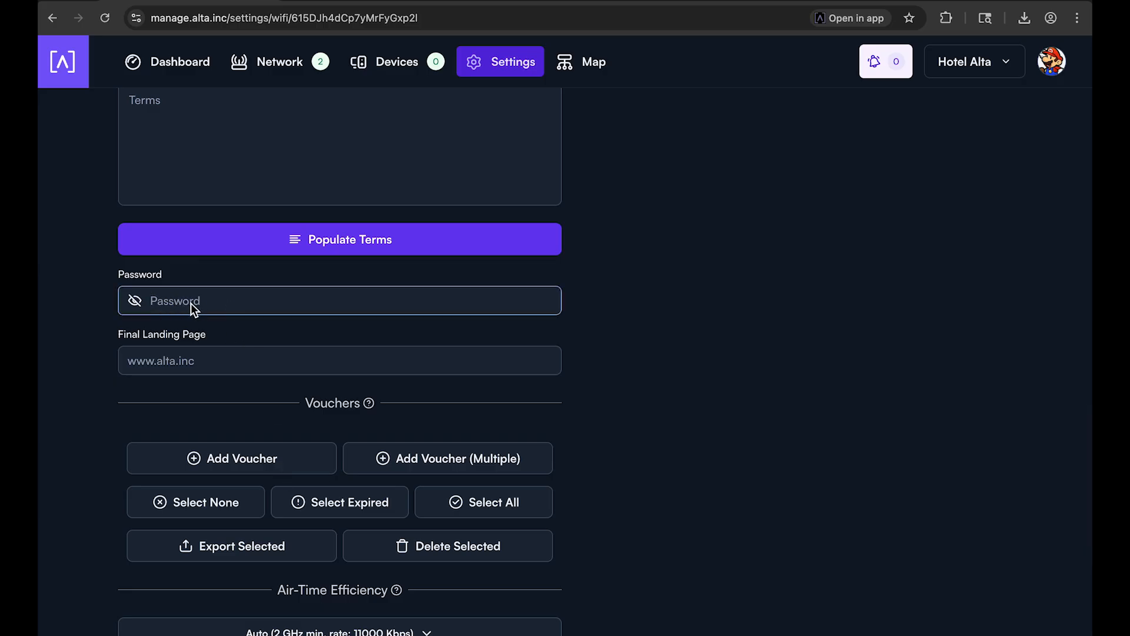
Add a single voucher to the Hotel Alta WiFi network and place the cursor in its code field.
scroll(292, 400, down, 1)
click(265, 429)
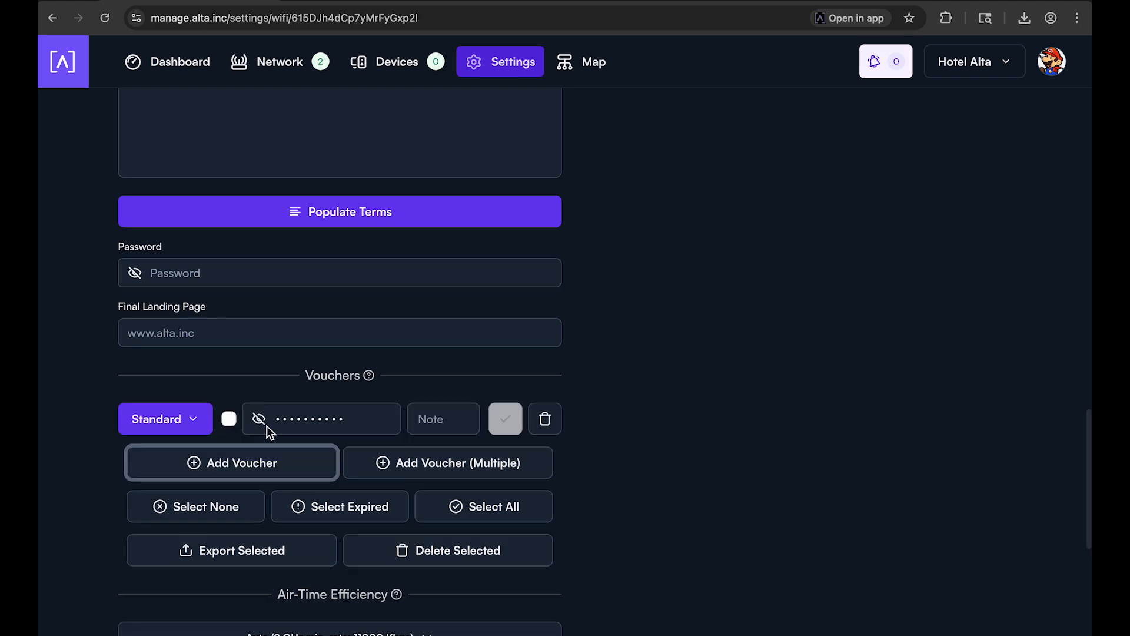
scroll(319, 363, down, 2)
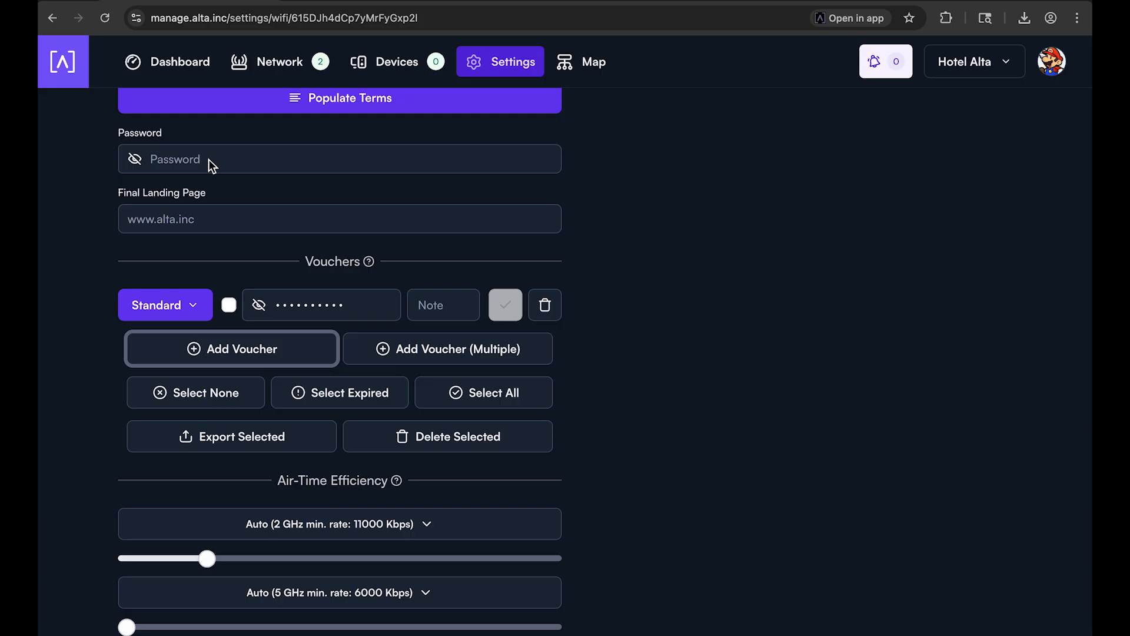
click(353, 312)
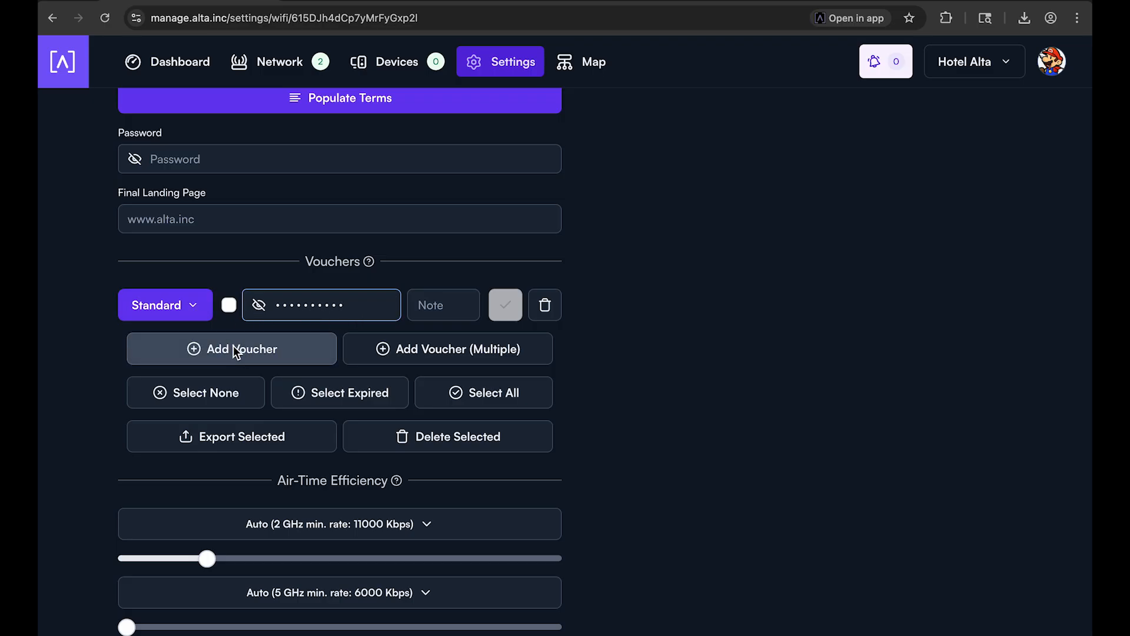
Review the new voucher's network type and rate settings and assign it the Standard Speed profile.
click(197, 305)
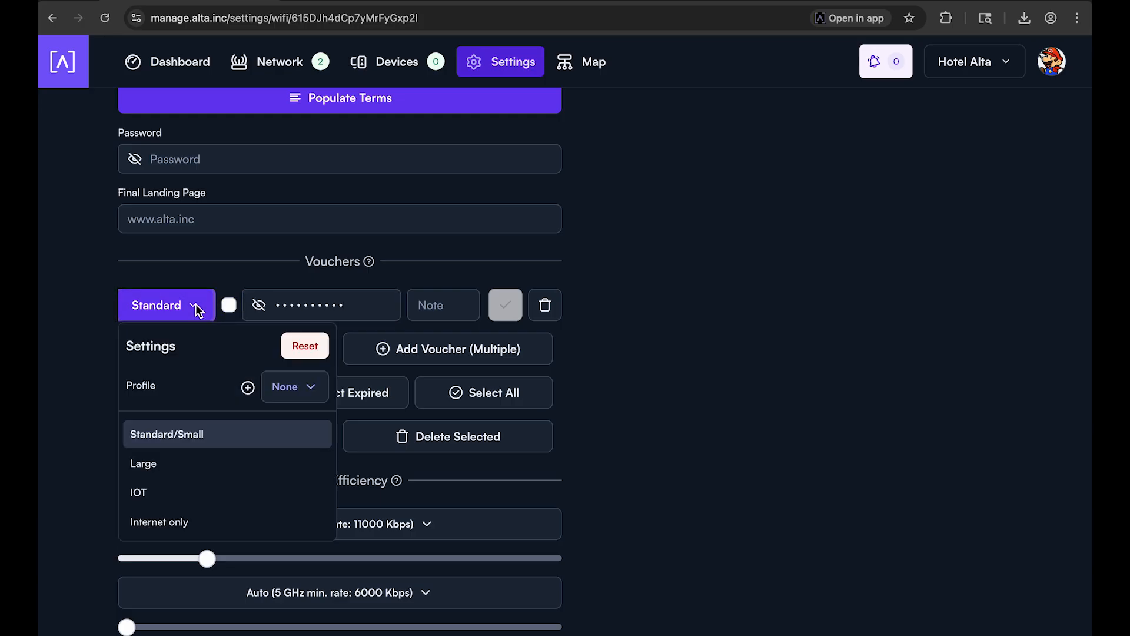
scroll(210, 390, down, 2)
scroll(217, 384, down, 2)
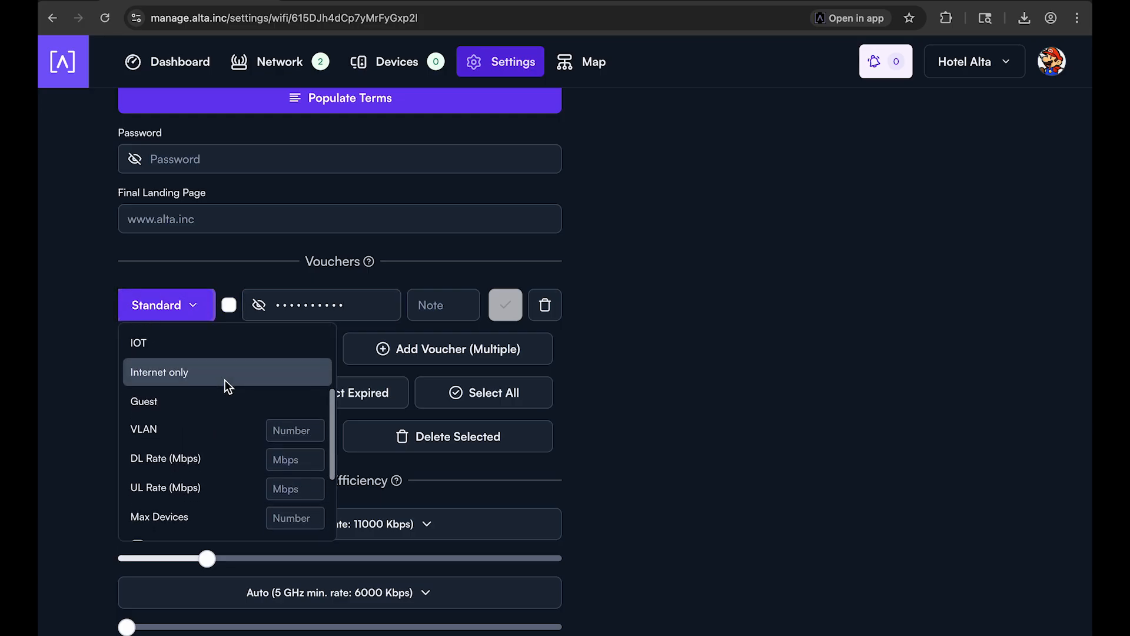
scroll(224, 384, up, 4)
scroll(225, 383, down, 1)
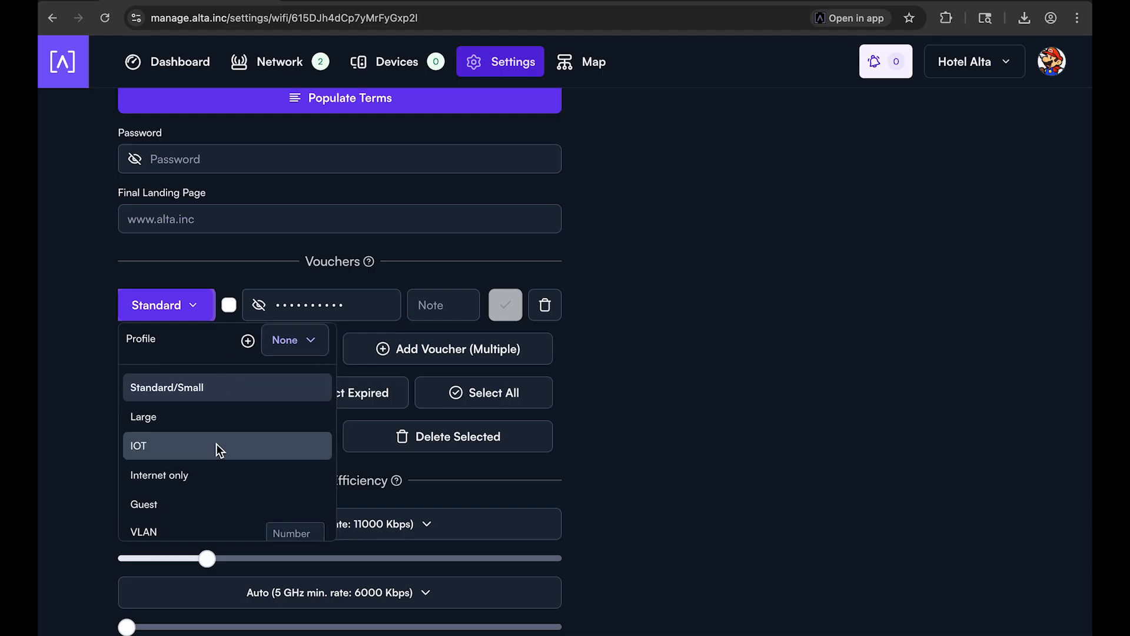
scroll(217, 443, down, 3)
scroll(223, 442, up, 5)
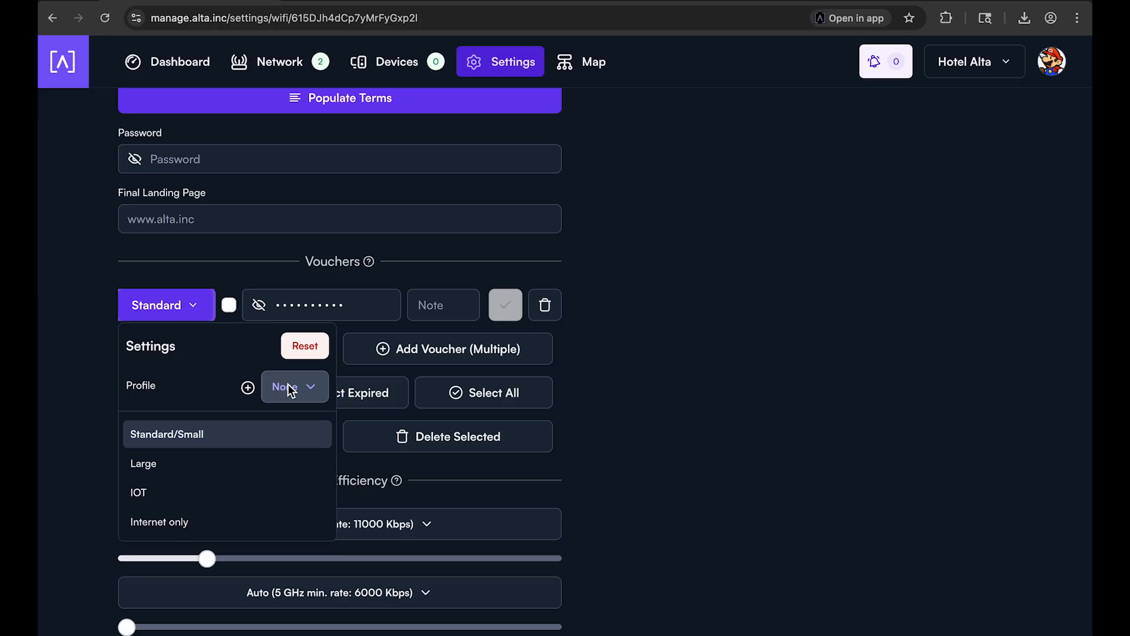
click(291, 390)
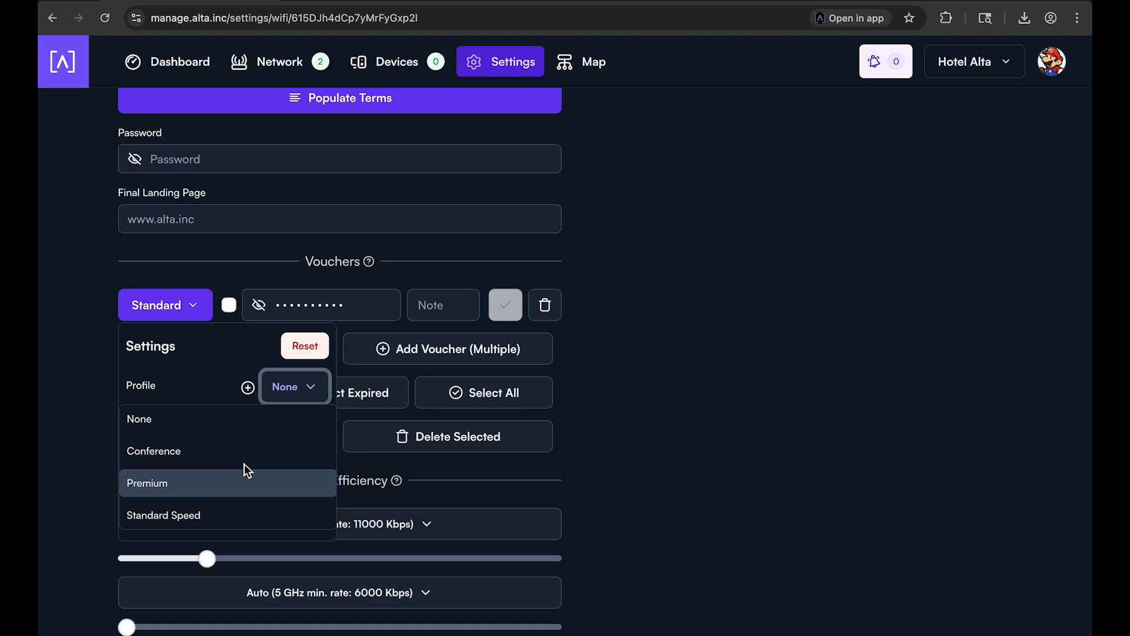
click(241, 508)
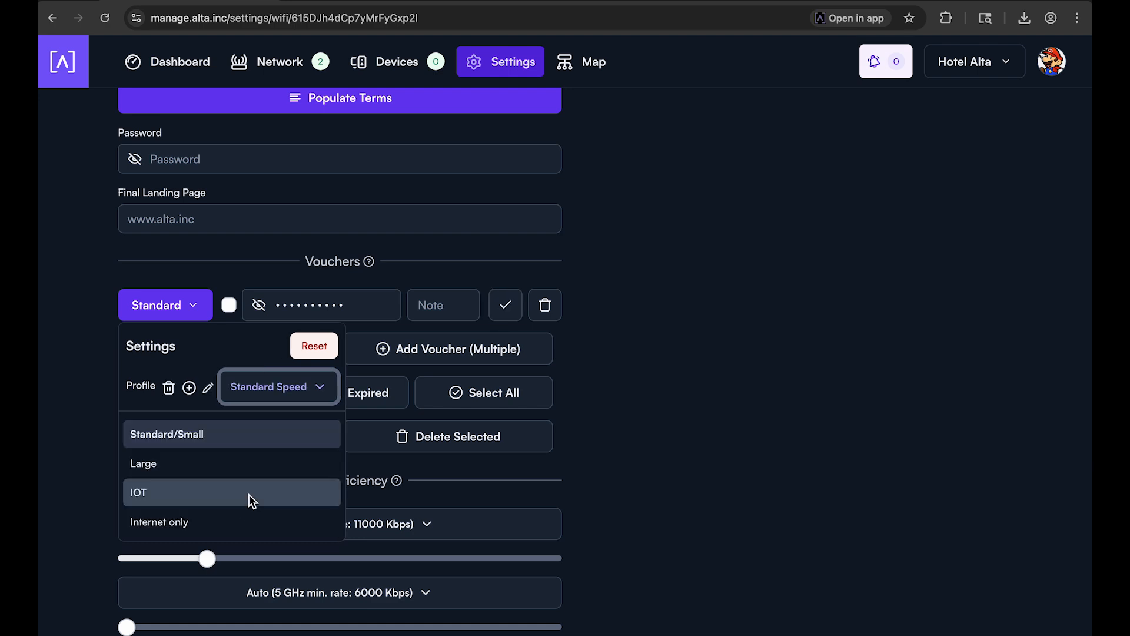
click(615, 333)
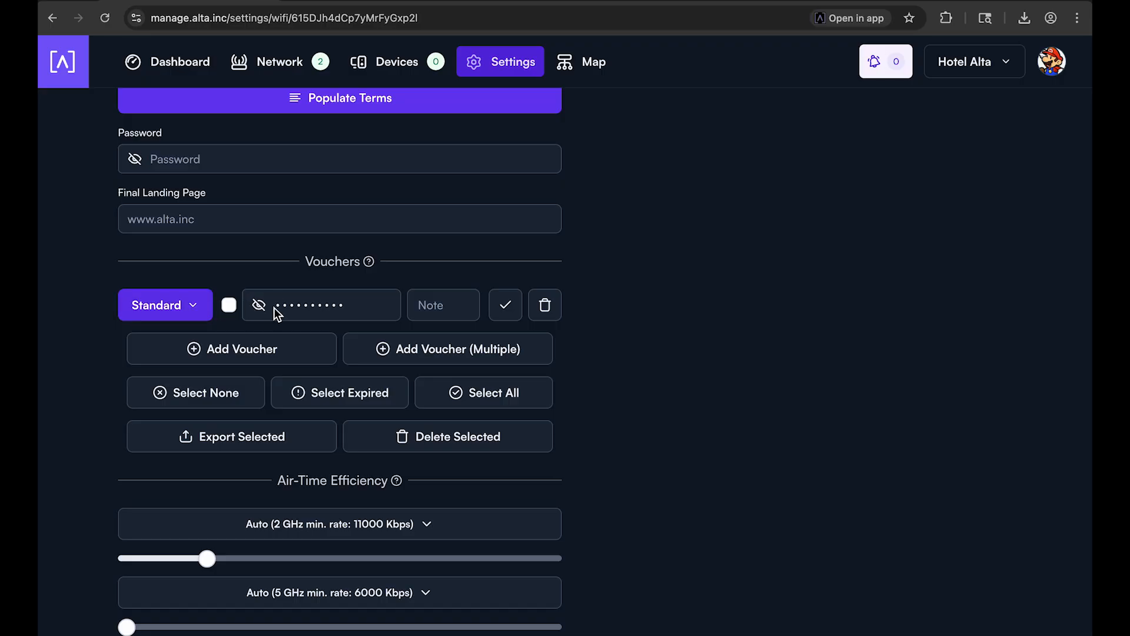
Reveal the new voucher's code and delete the voucher after checking its assigned profile.
click(191, 305)
click(261, 305)
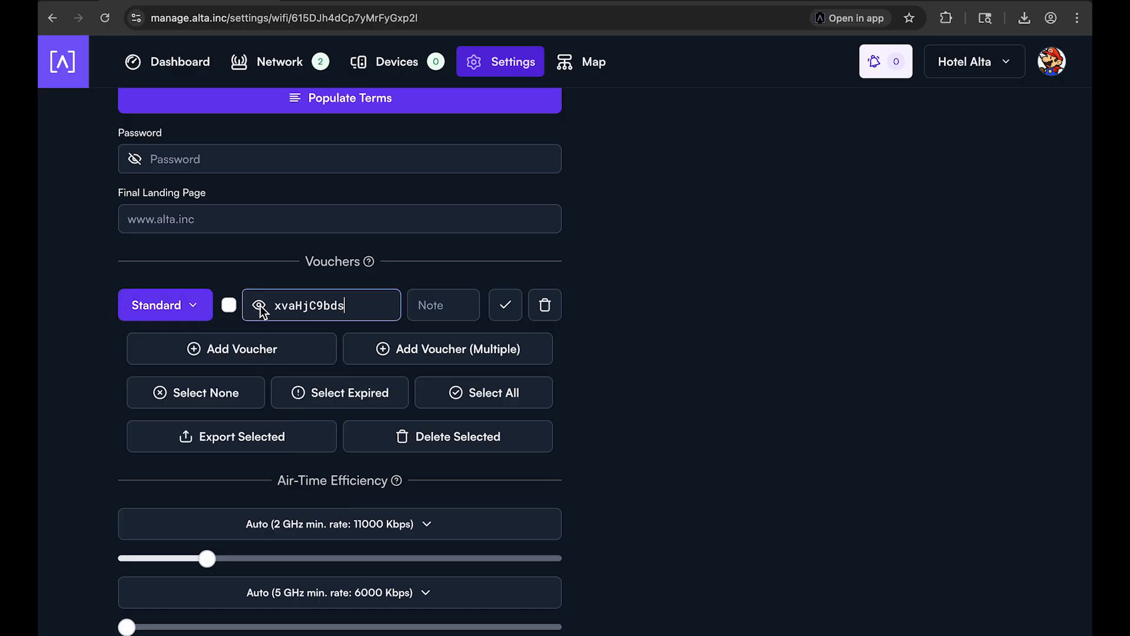
click(204, 308)
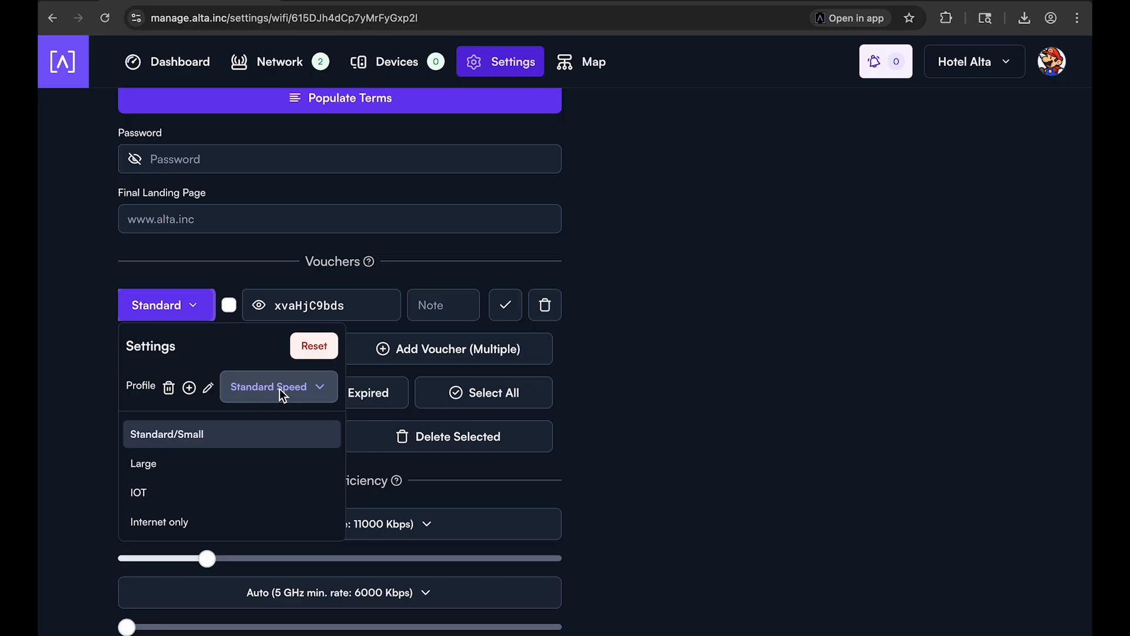
click(198, 305)
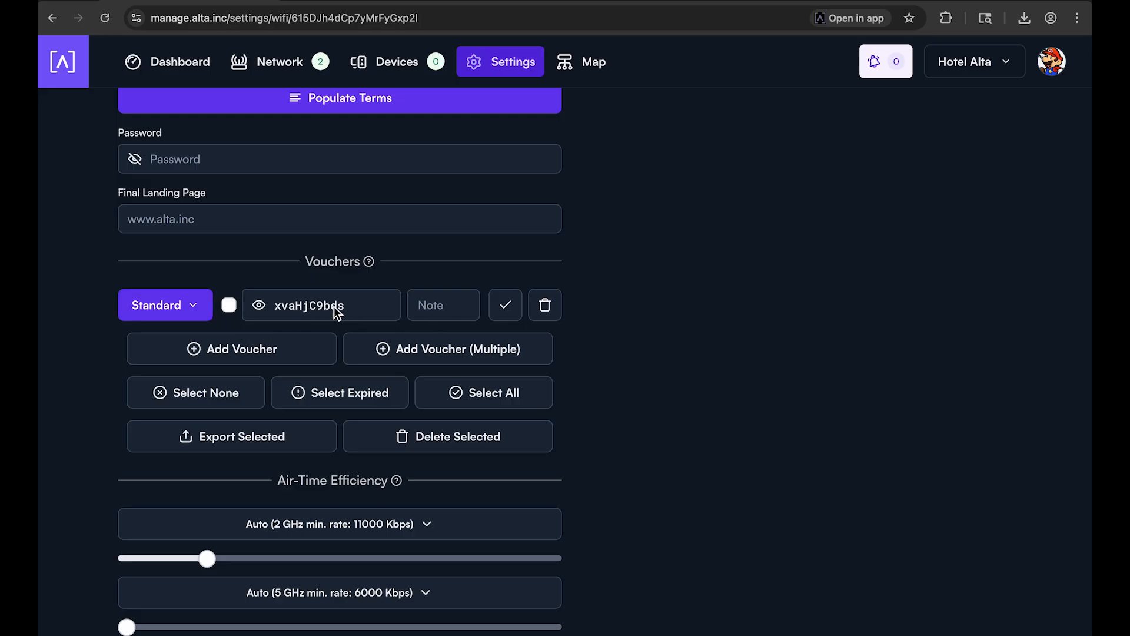
click(547, 306)
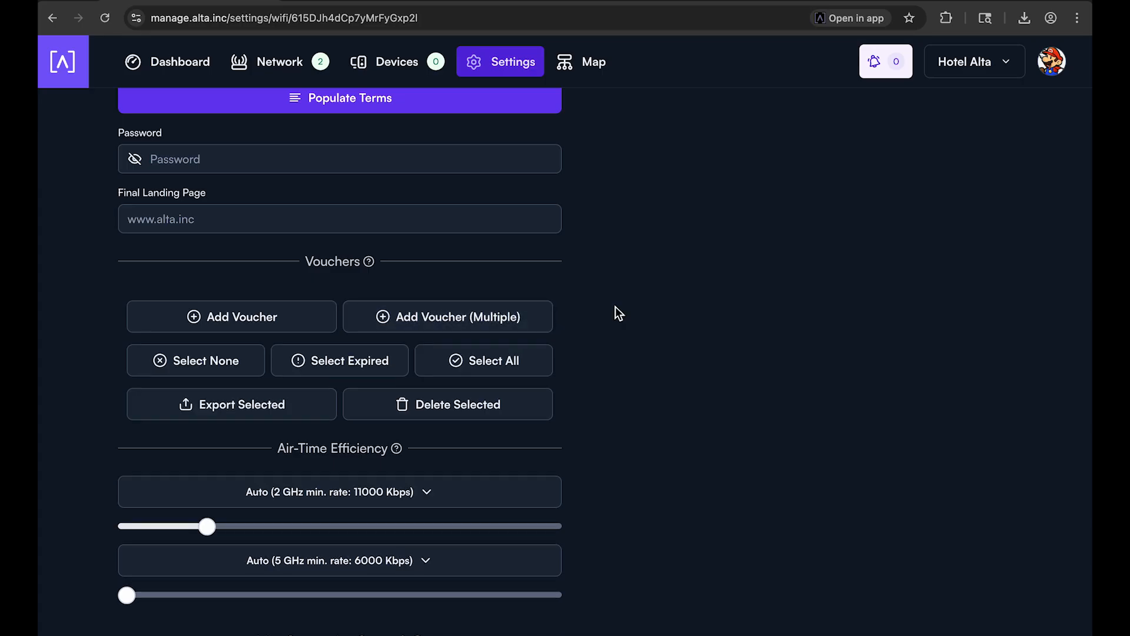
Set the WiFi security of the Hotel Alta network to Password.
scroll(616, 313, up, 15)
scroll(607, 303, up, 10)
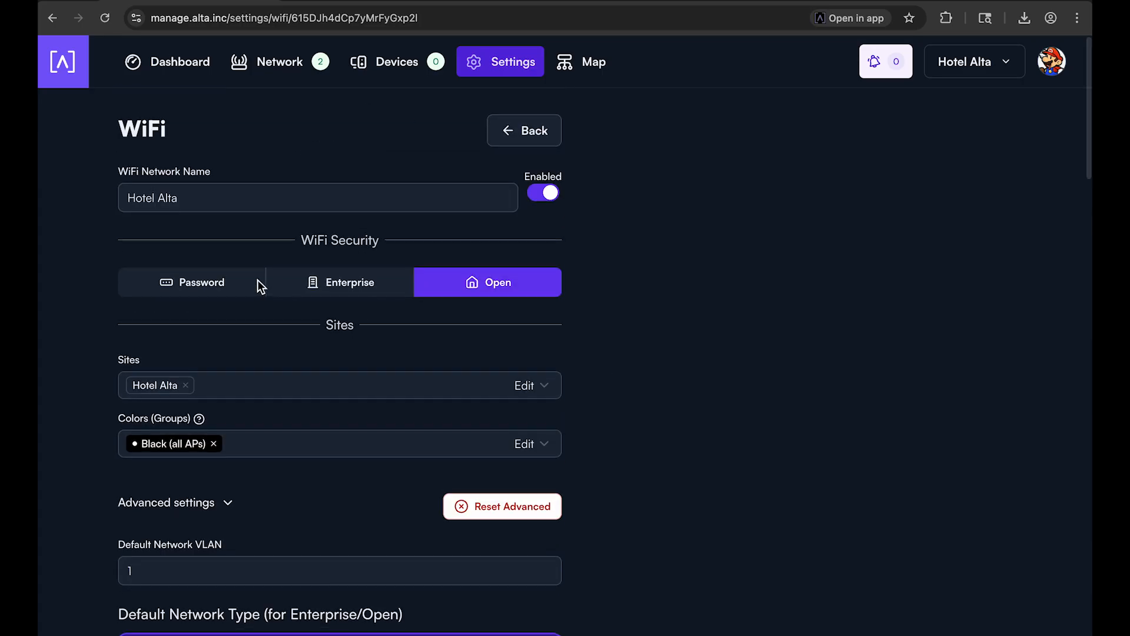
click(237, 280)
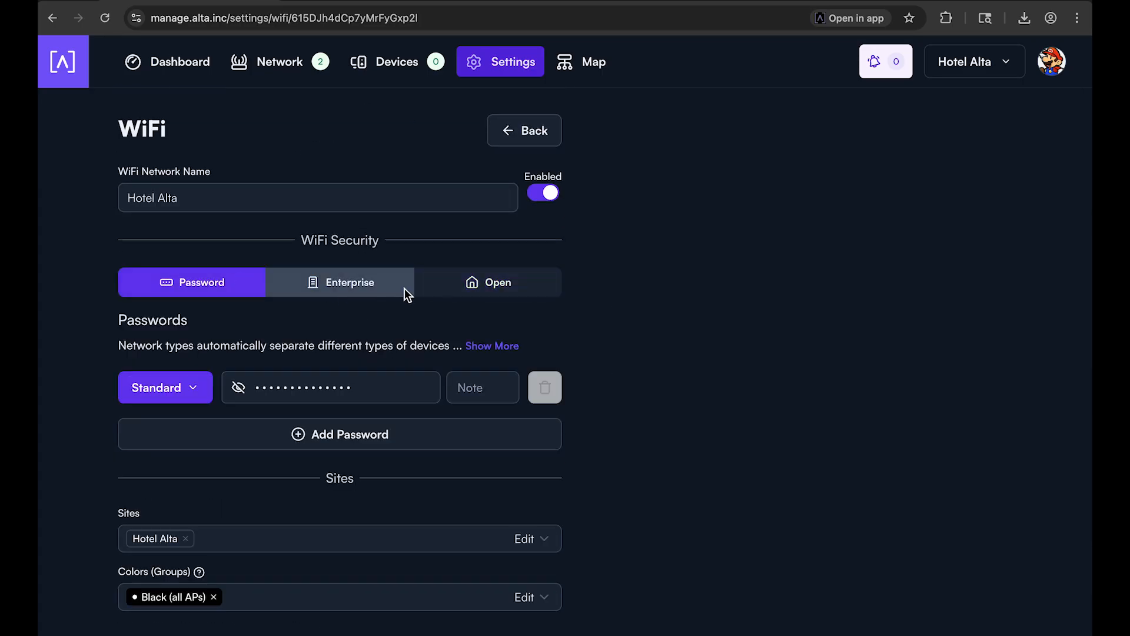
Disable Hotspot in the advanced settings of the Hotel Alta WiFi network.
scroll(405, 288, down, 10)
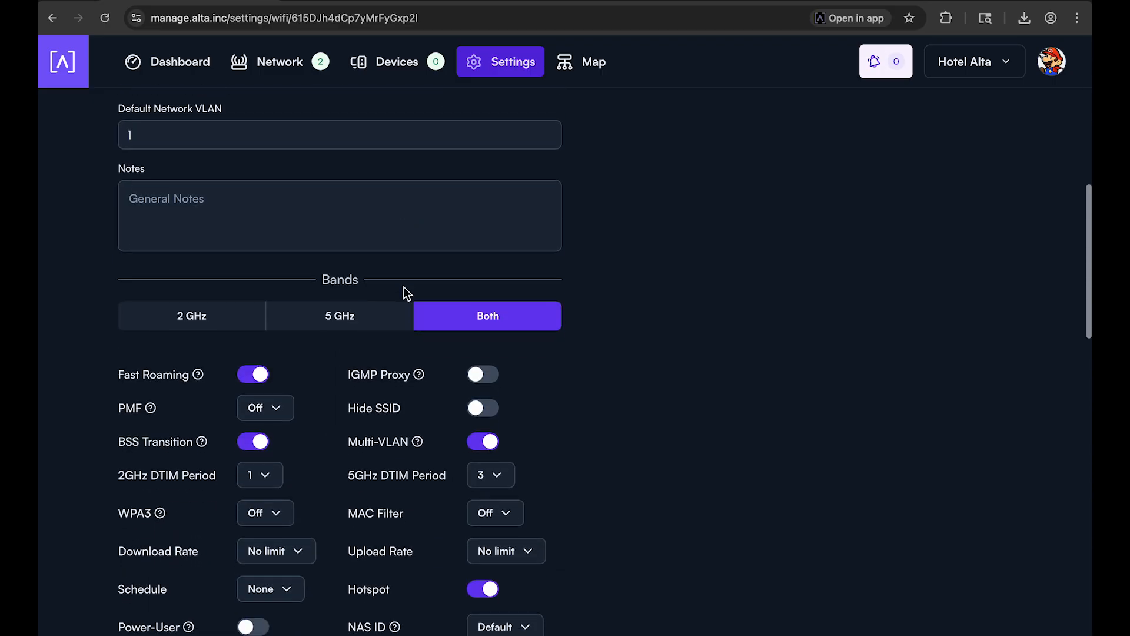
scroll(404, 288, down, 8)
scroll(357, 328, down, 6)
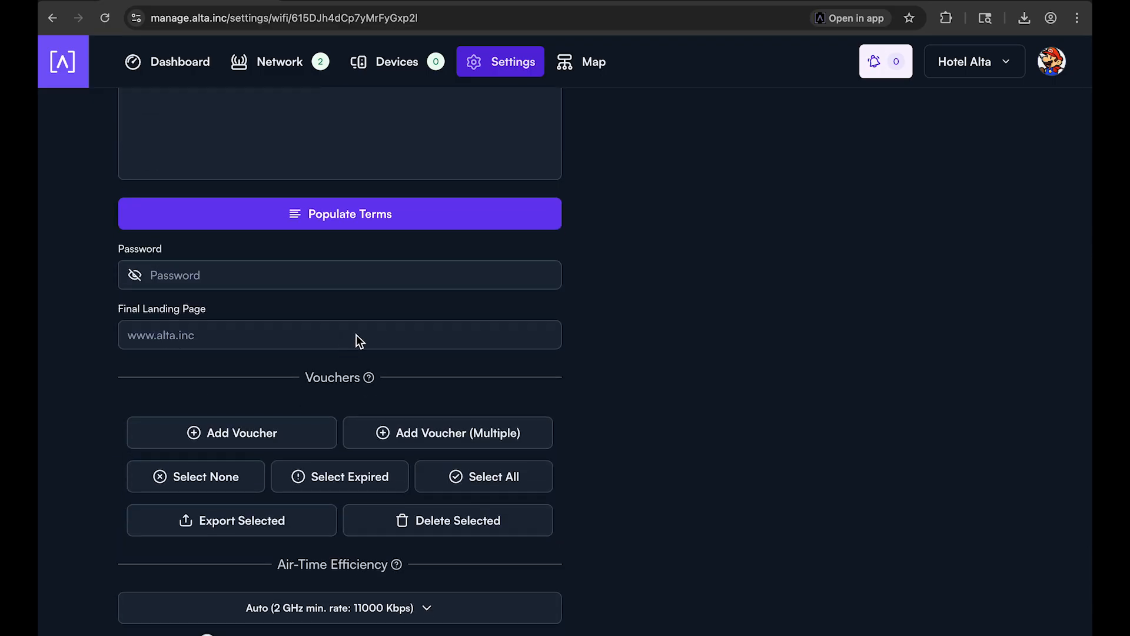
scroll(381, 331, up, 7)
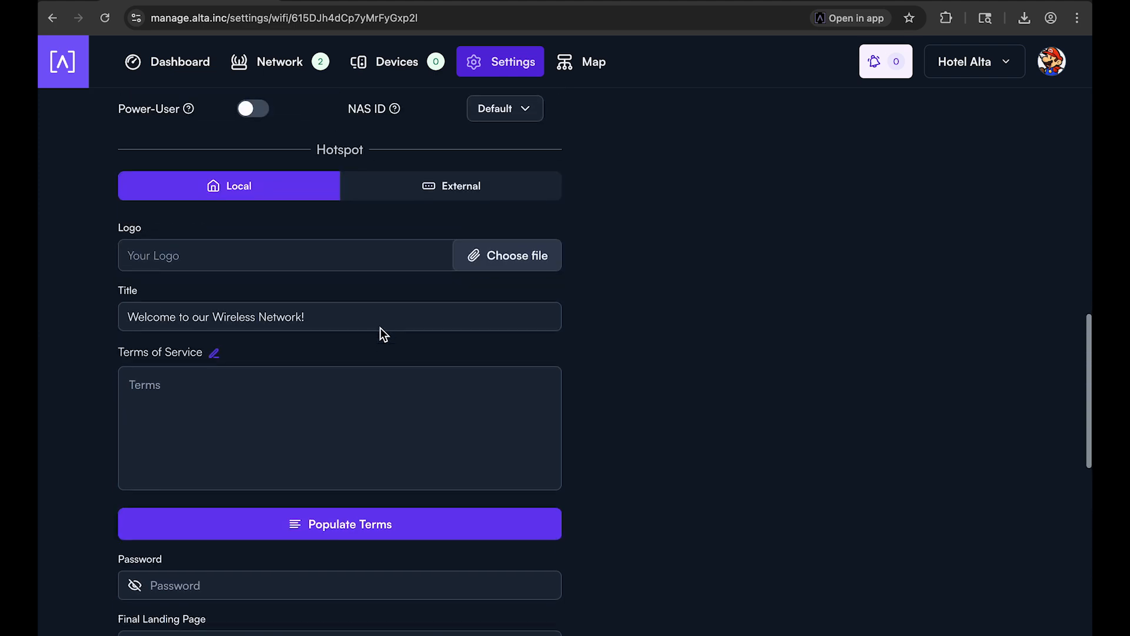
click(484, 193)
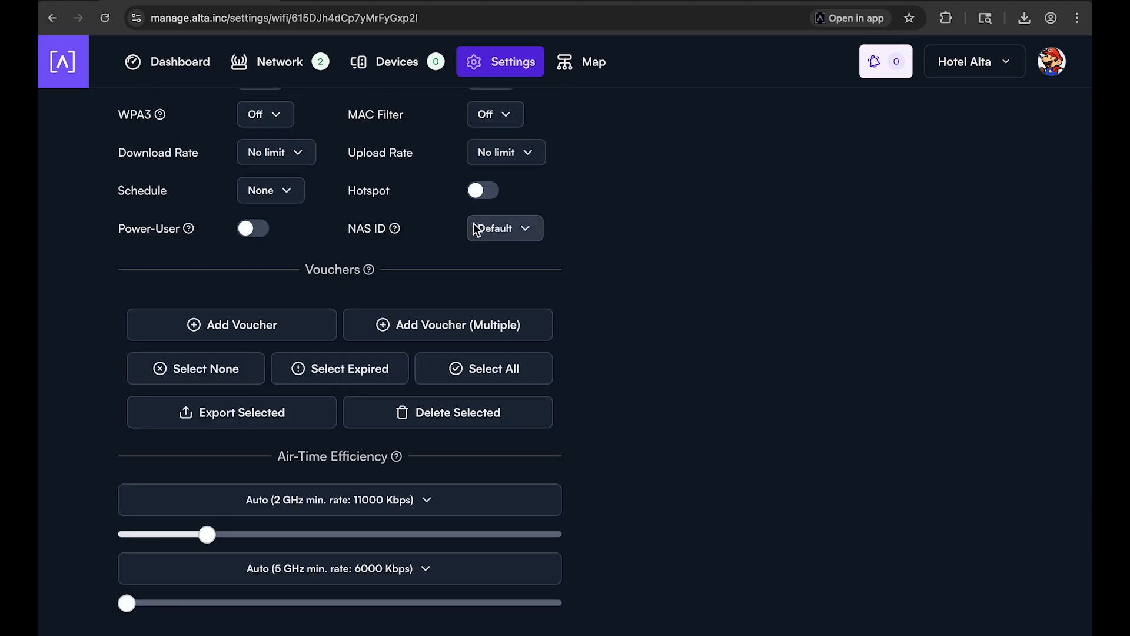
Examine the Vouchers section and its help, along with the network's password settings.
scroll(417, 229, down, 1)
scroll(415, 222, down, 2)
scroll(415, 221, up, 2)
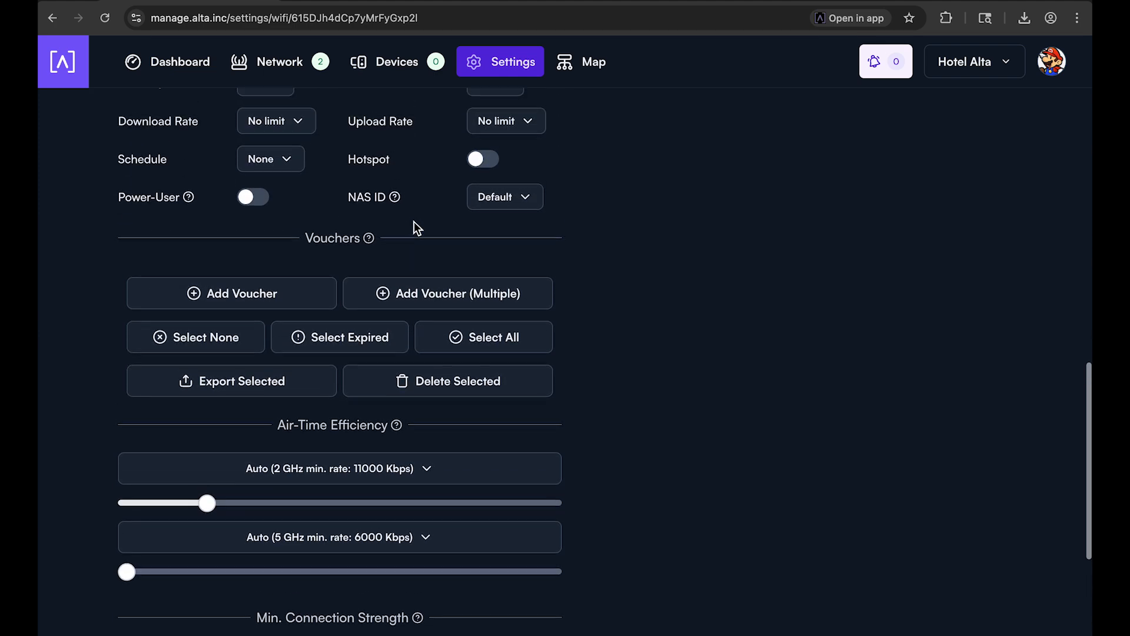
mouse_move(369, 243)
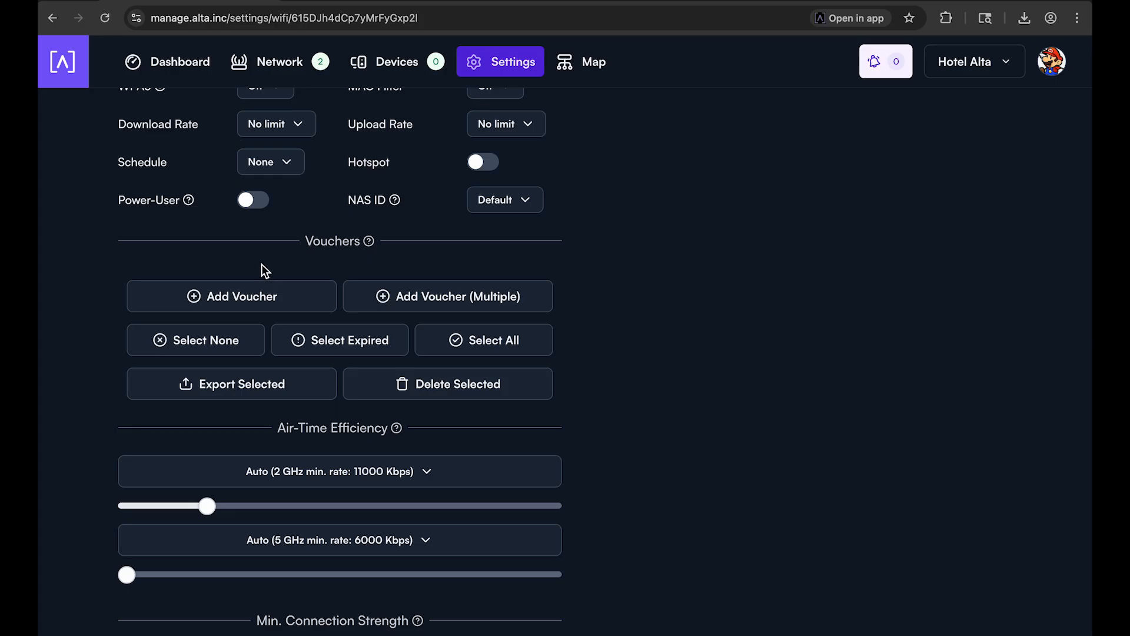
scroll(261, 268, up, 15)
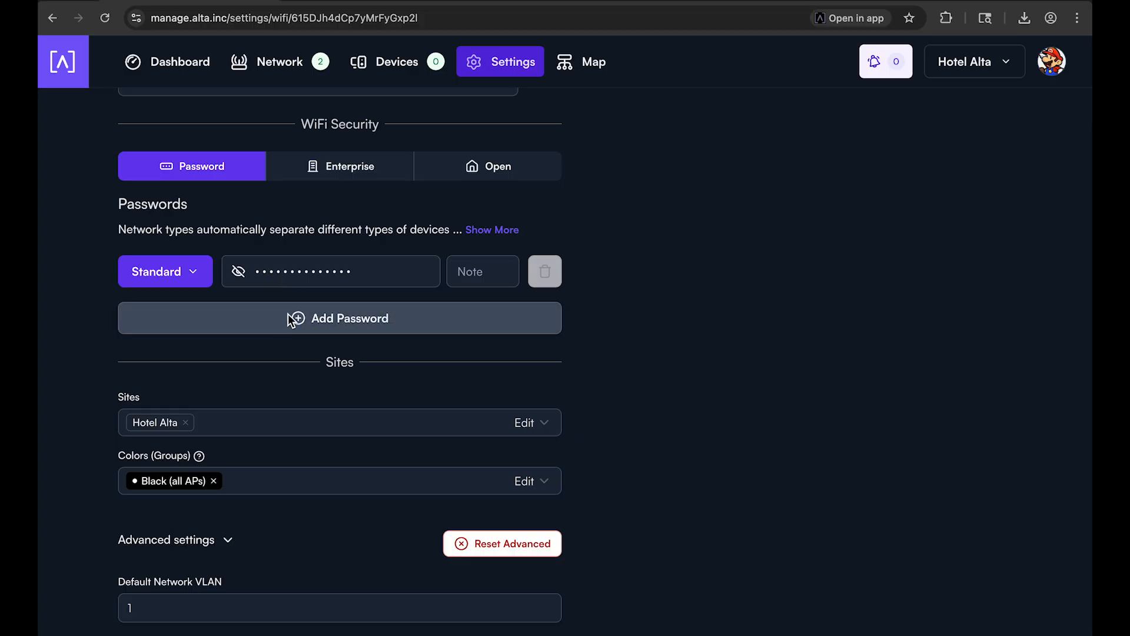
scroll(288, 313, down, 13)
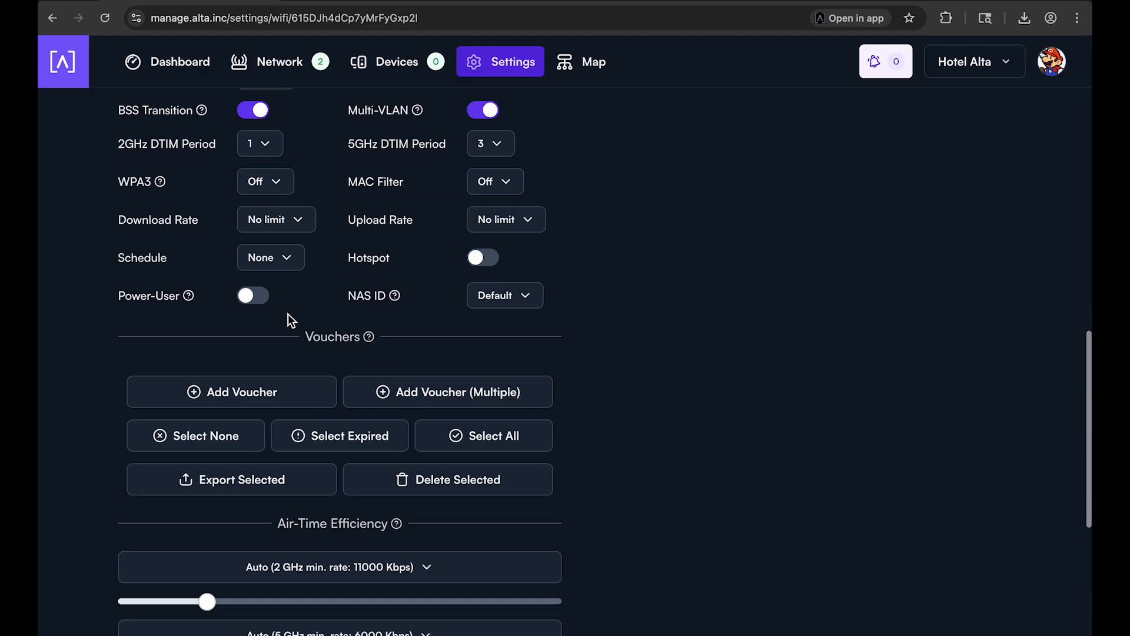
Add 5 vouchers at once with the Standard Speed profile.
scroll(288, 321, down, 1)
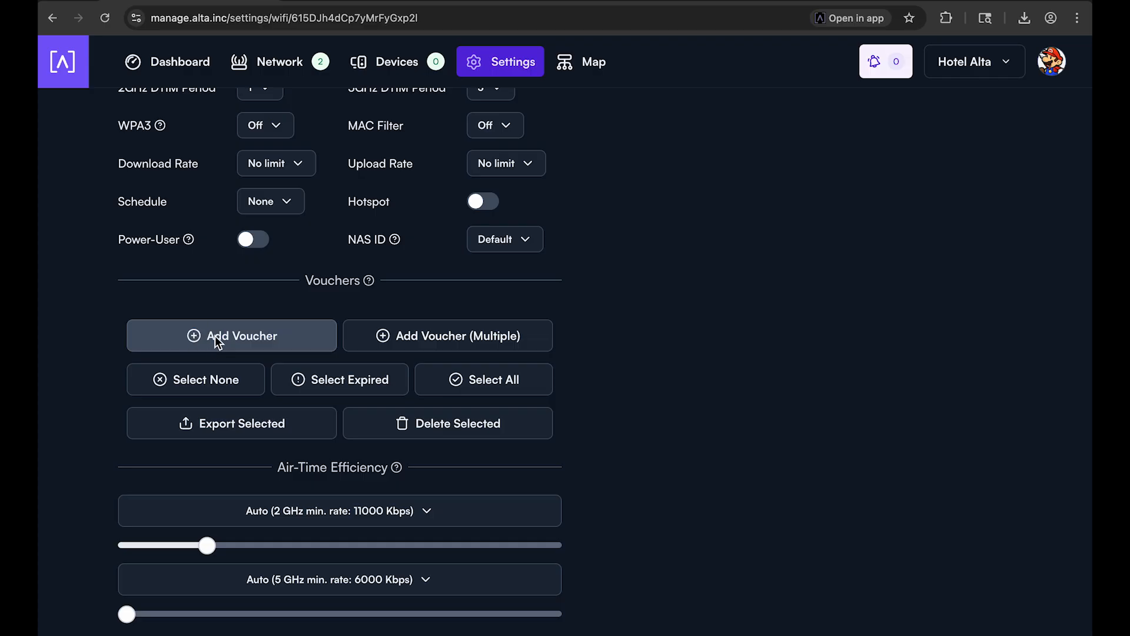
click(411, 337)
click(646, 134)
text(5)
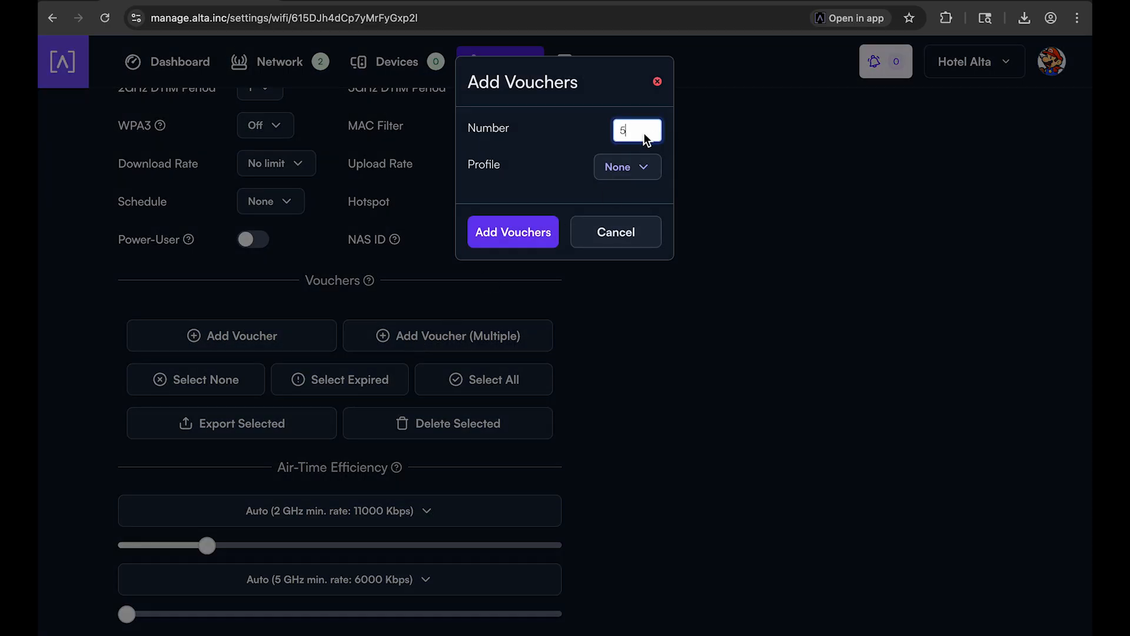
click(623, 172)
click(702, 303)
click(554, 241)
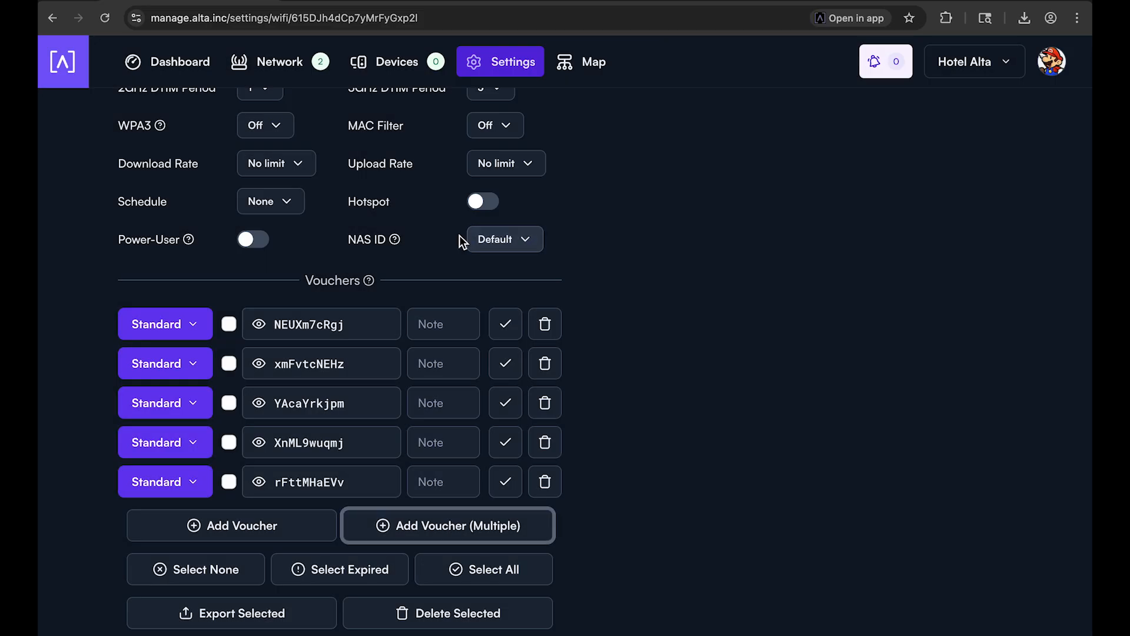
Add another 5 vouchers at once with the Premium profile.
scroll(462, 238, down, 2)
click(527, 440)
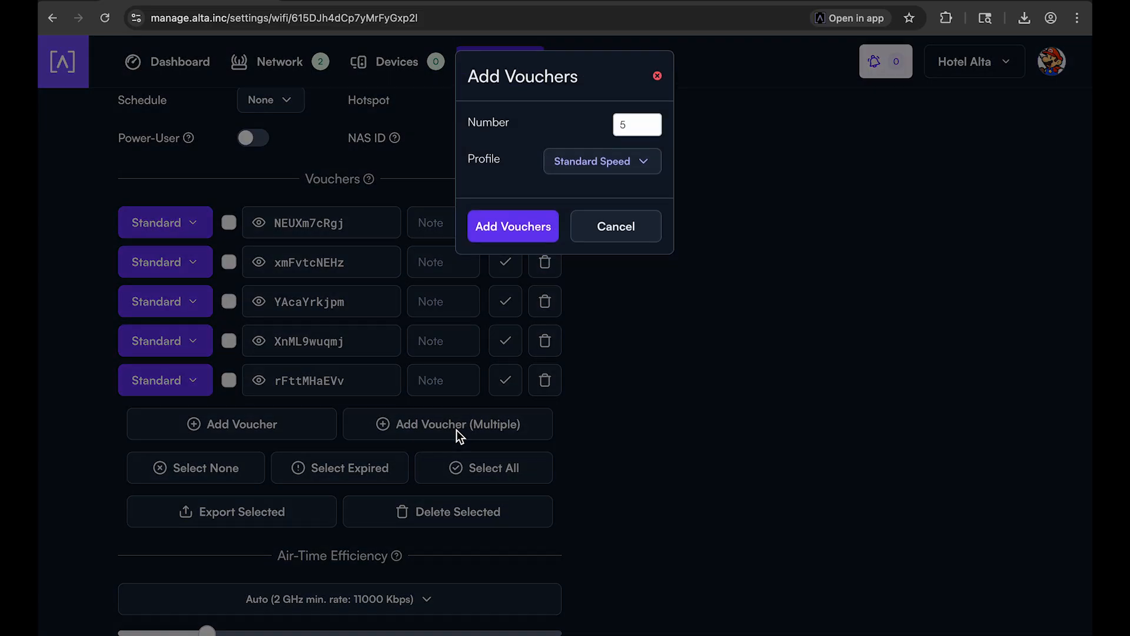
click(625, 169)
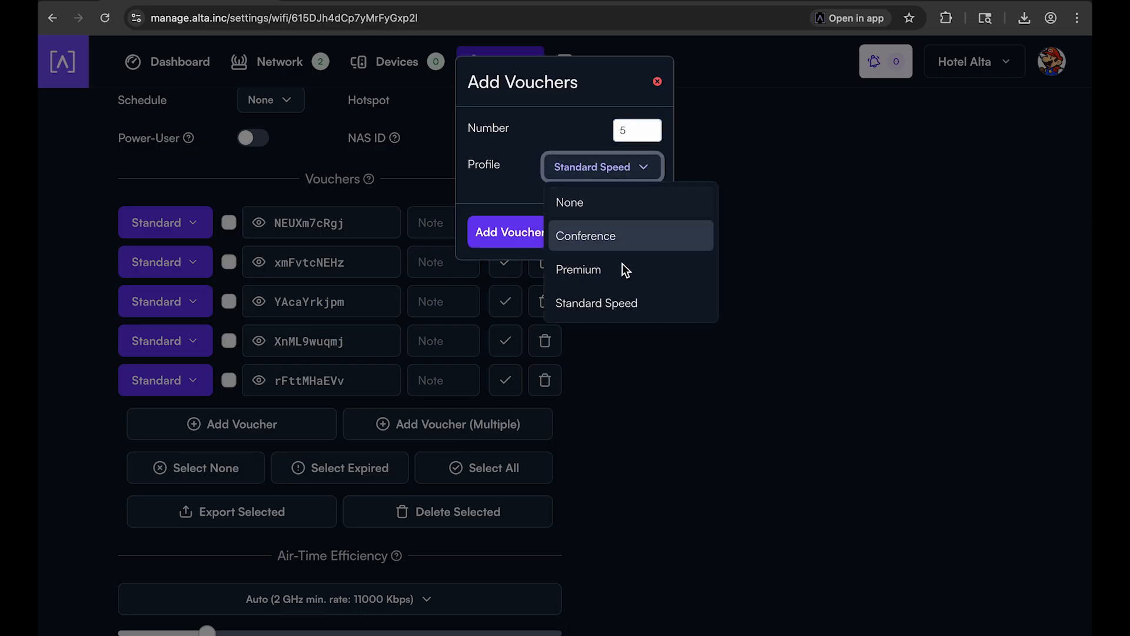
click(624, 269)
click(514, 232)
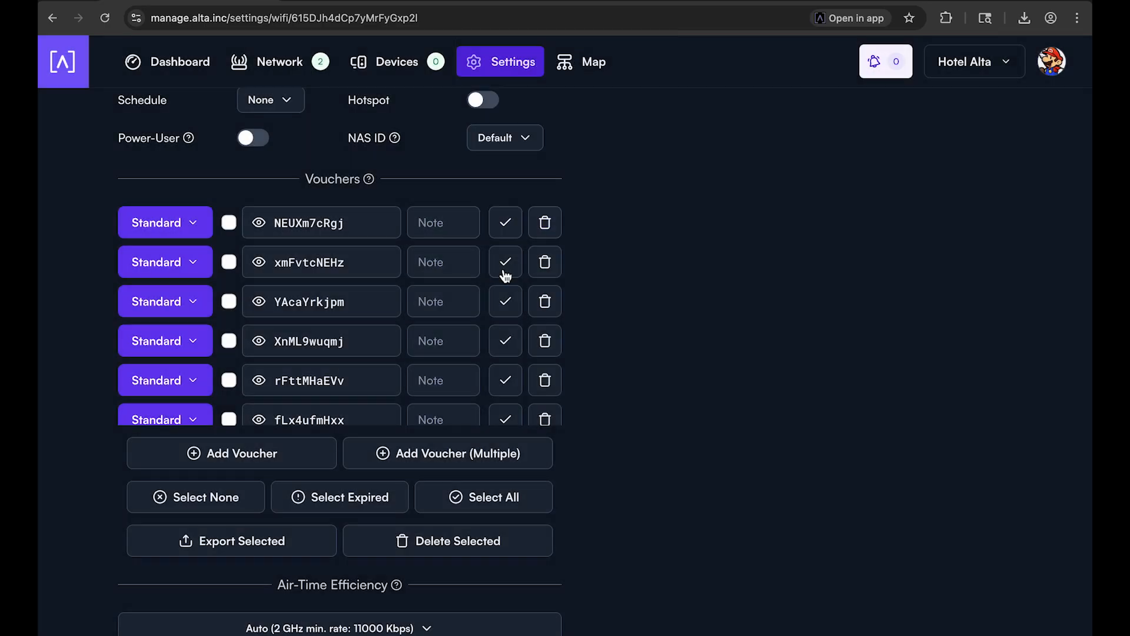
Look through the voucher list and check which profile is assigned to the vouchers of each batch.
scroll(338, 383, down, 3)
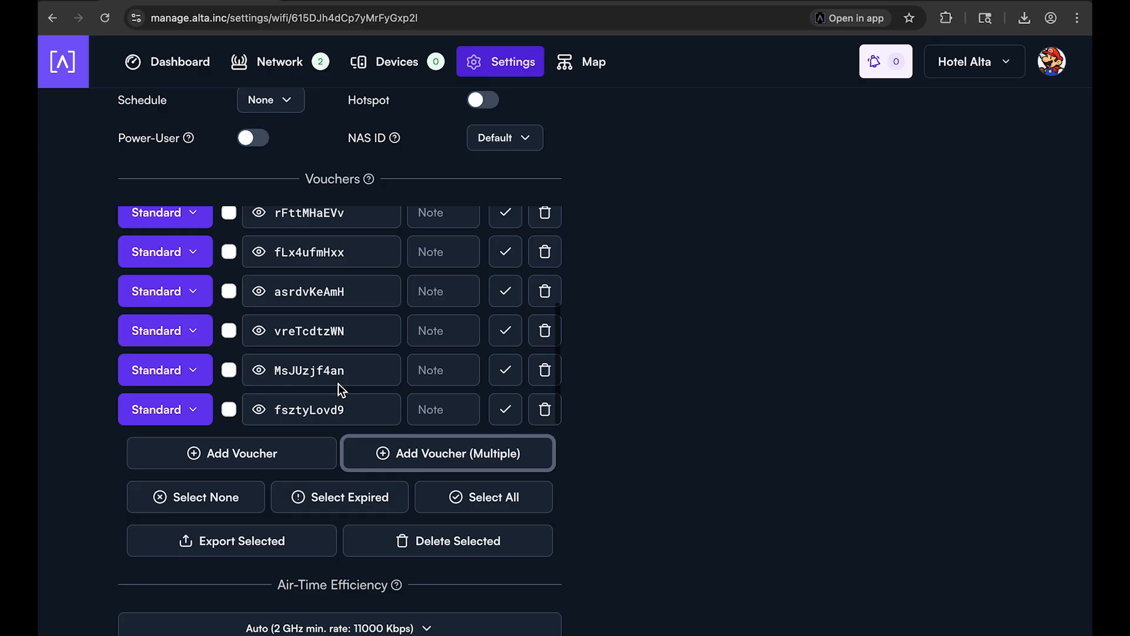
scroll(338, 383, up, 3)
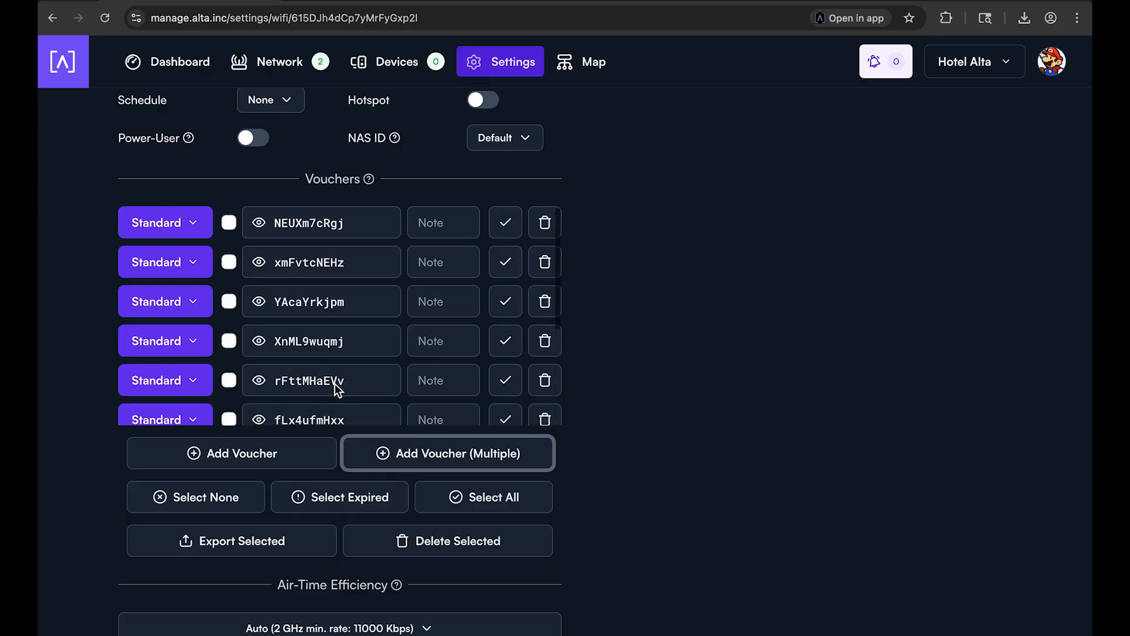
click(186, 380)
click(189, 382)
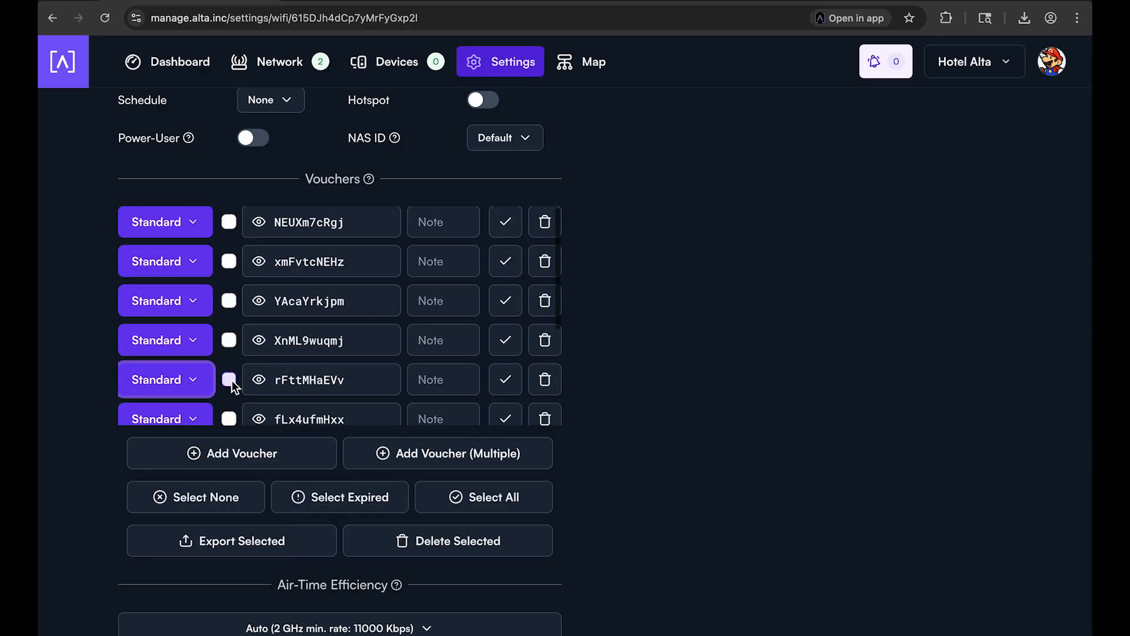
scroll(191, 366, down, 1)
click(190, 374)
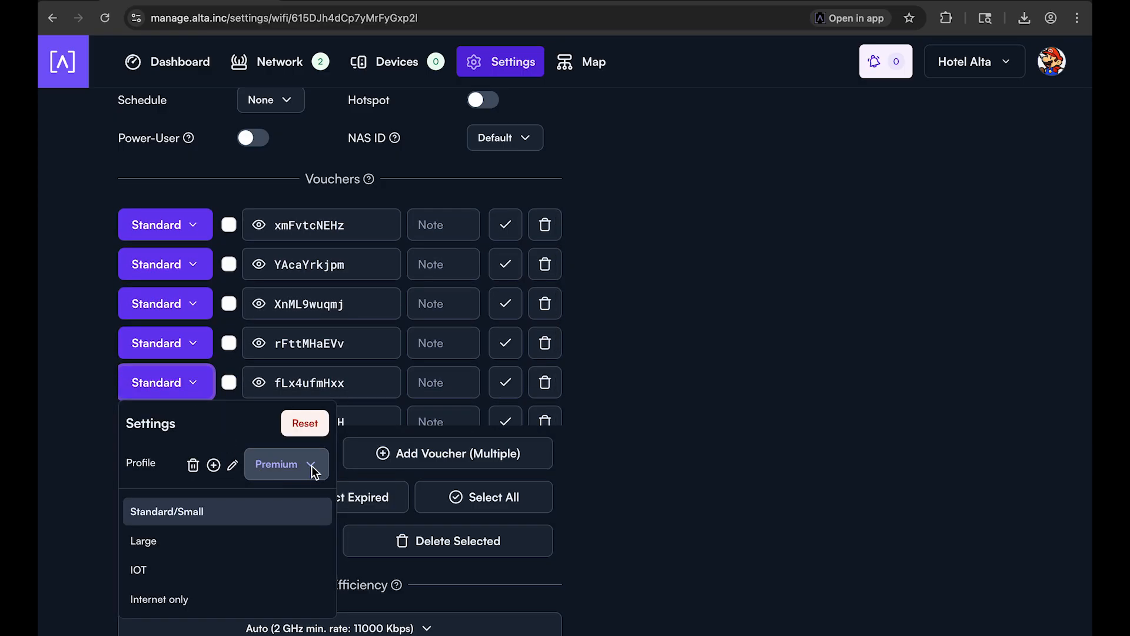
click(190, 386)
Add 1 voucher with the Conference profile.
scroll(313, 382, down, 3)
click(451, 458)
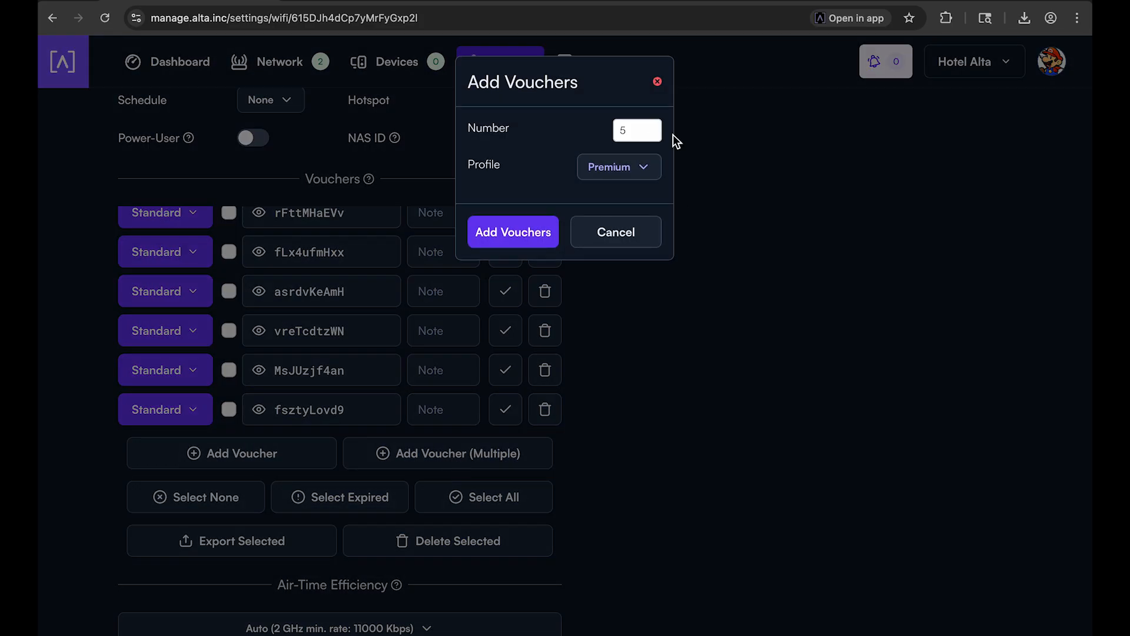
click(633, 167)
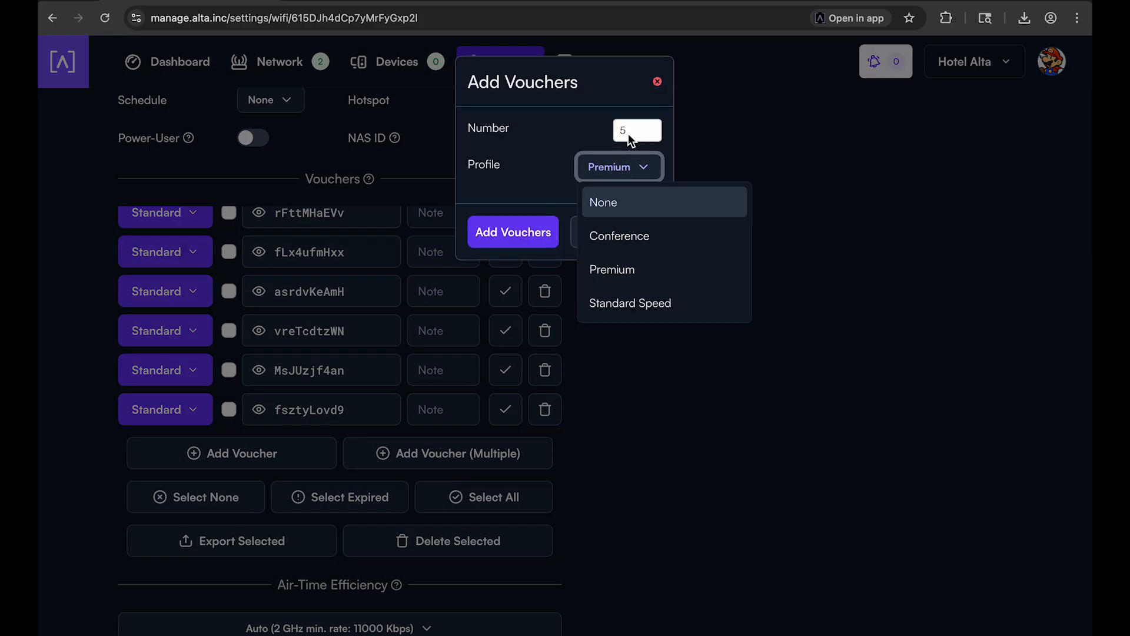
click(635, 128)
key(BackSpace)
text(1)
click(629, 172)
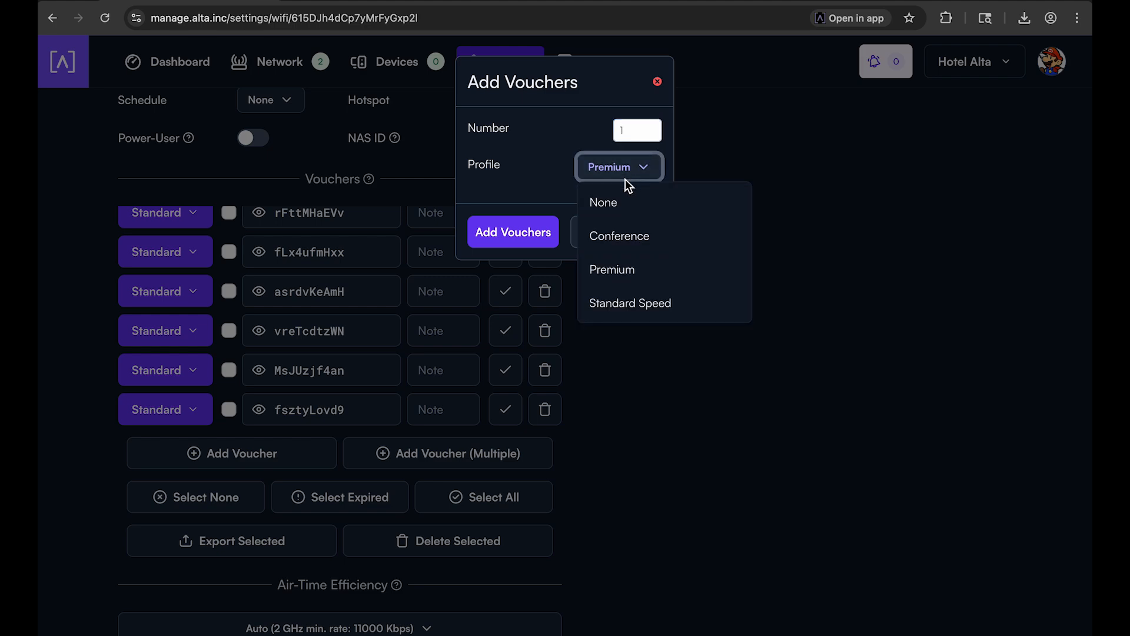
click(645, 235)
click(535, 235)
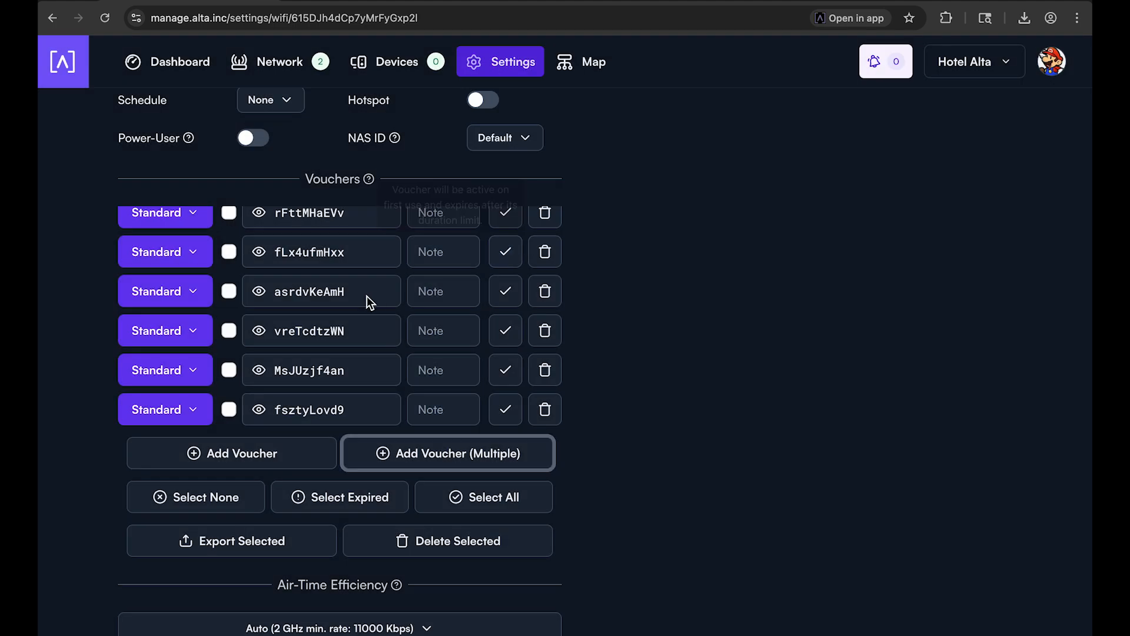
Check the profile and individual settings of the Conference voucher at the end of the list.
click(193, 406)
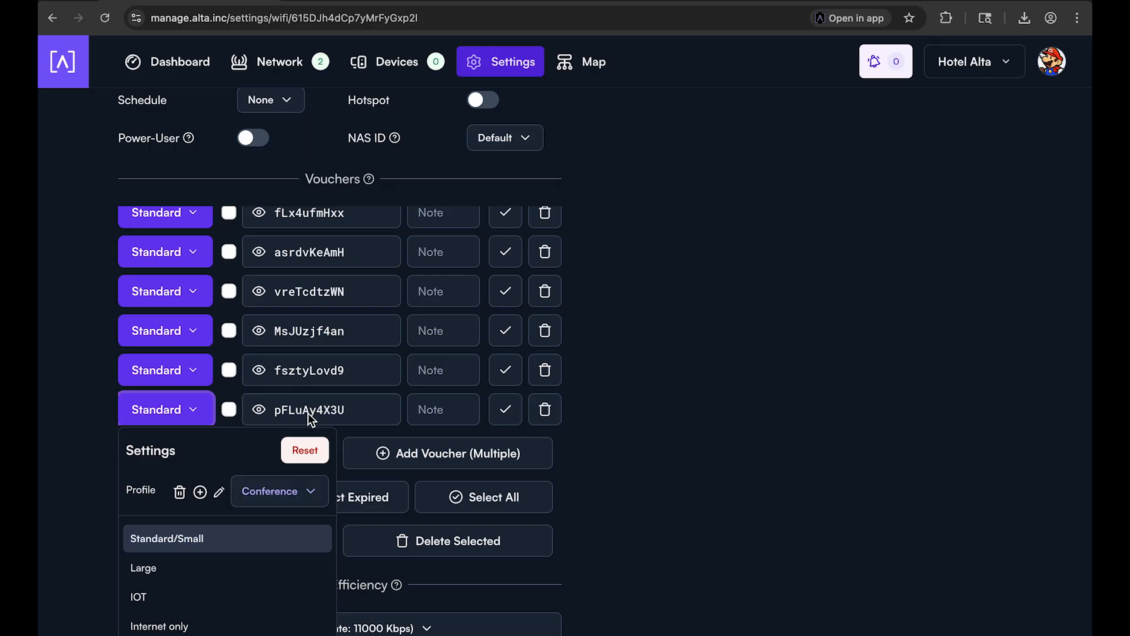
scroll(277, 507, down, 1)
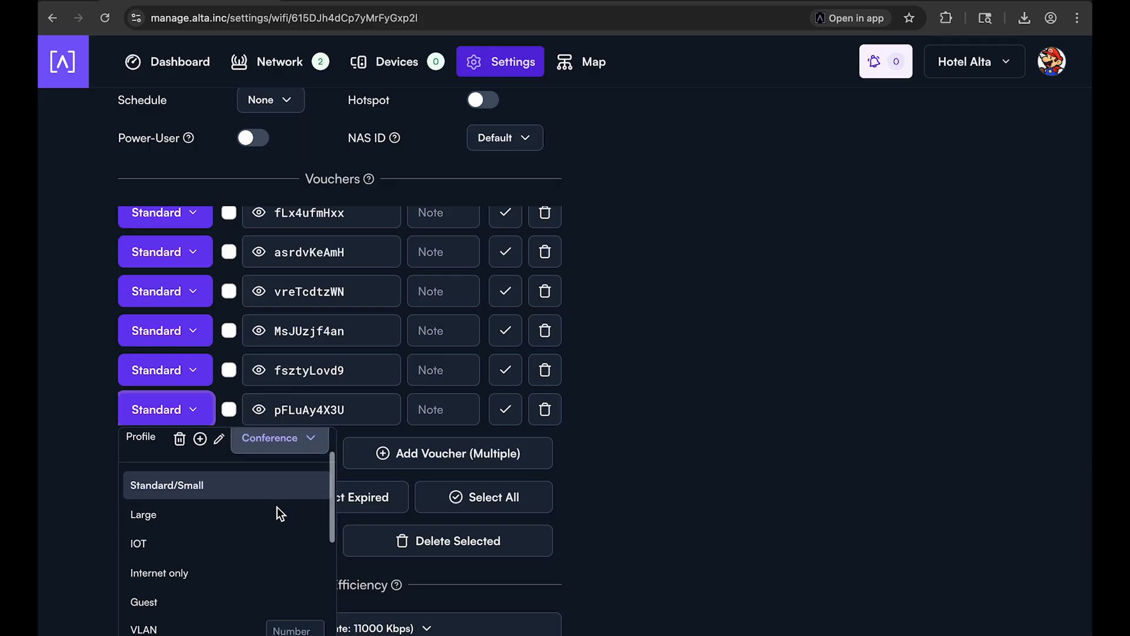
scroll(202, 497, down, 1)
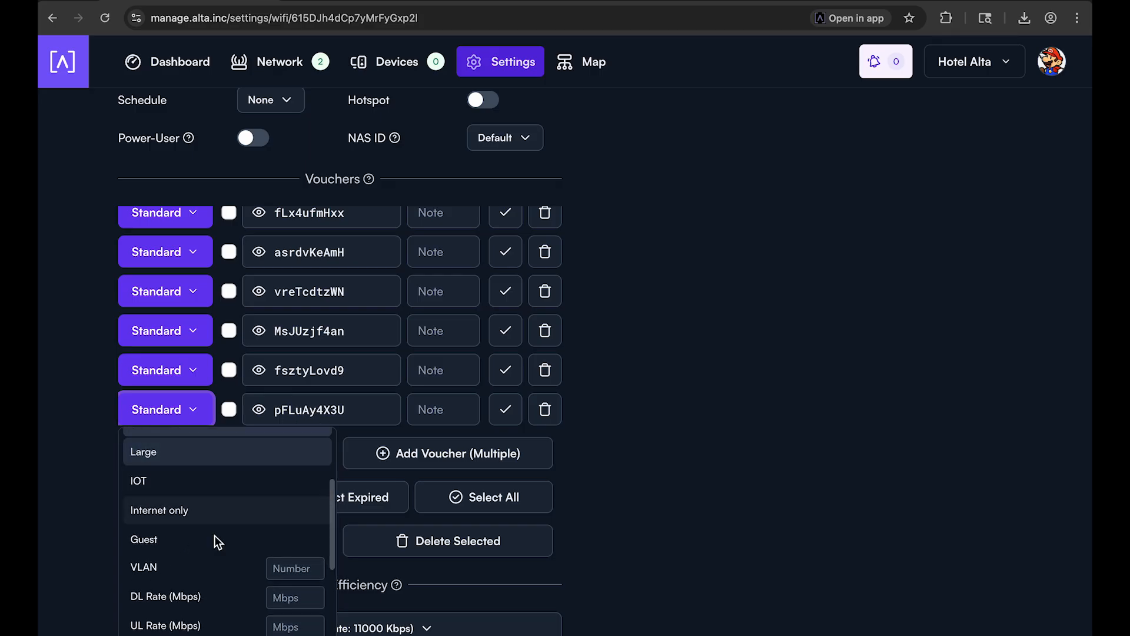
scroll(240, 533, down, 2)
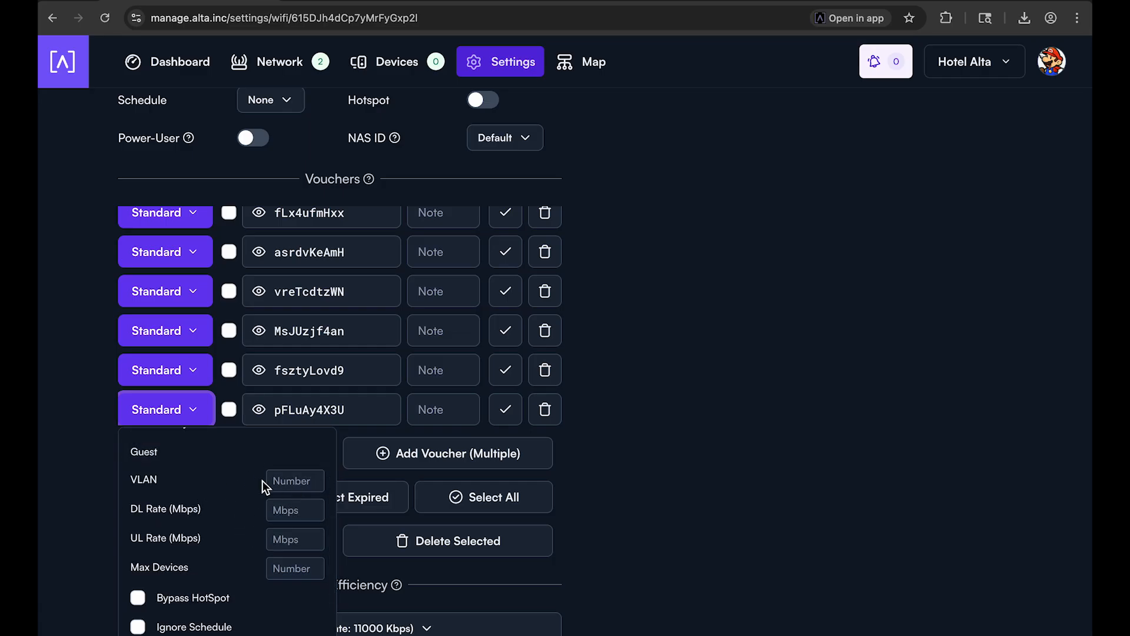
scroll(262, 481, down, 2)
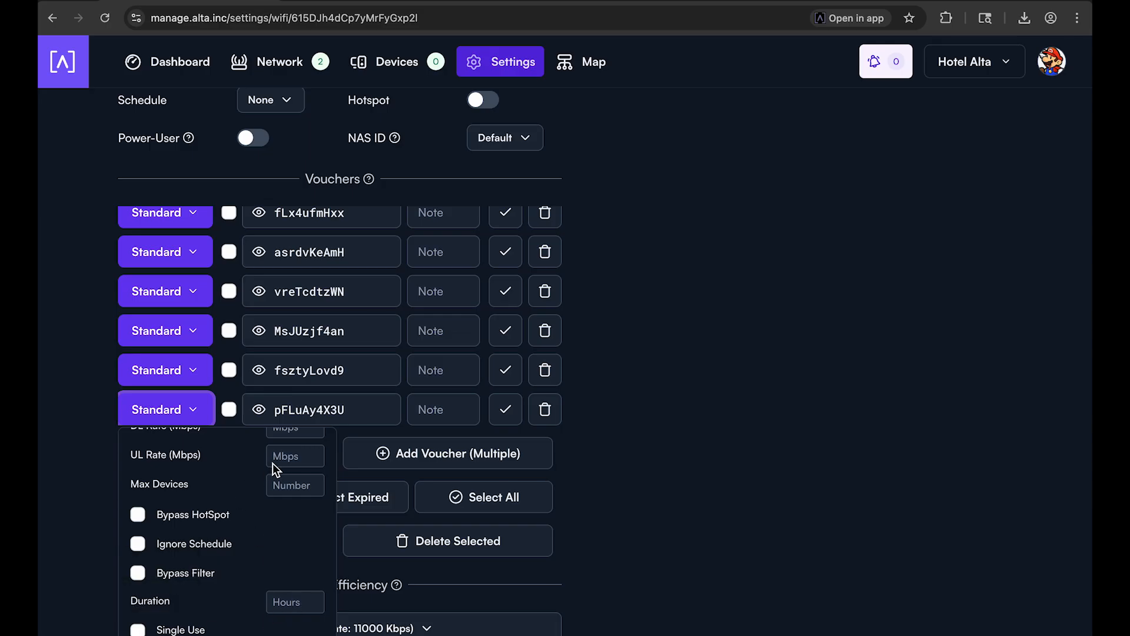
scroll(270, 465, up, 2)
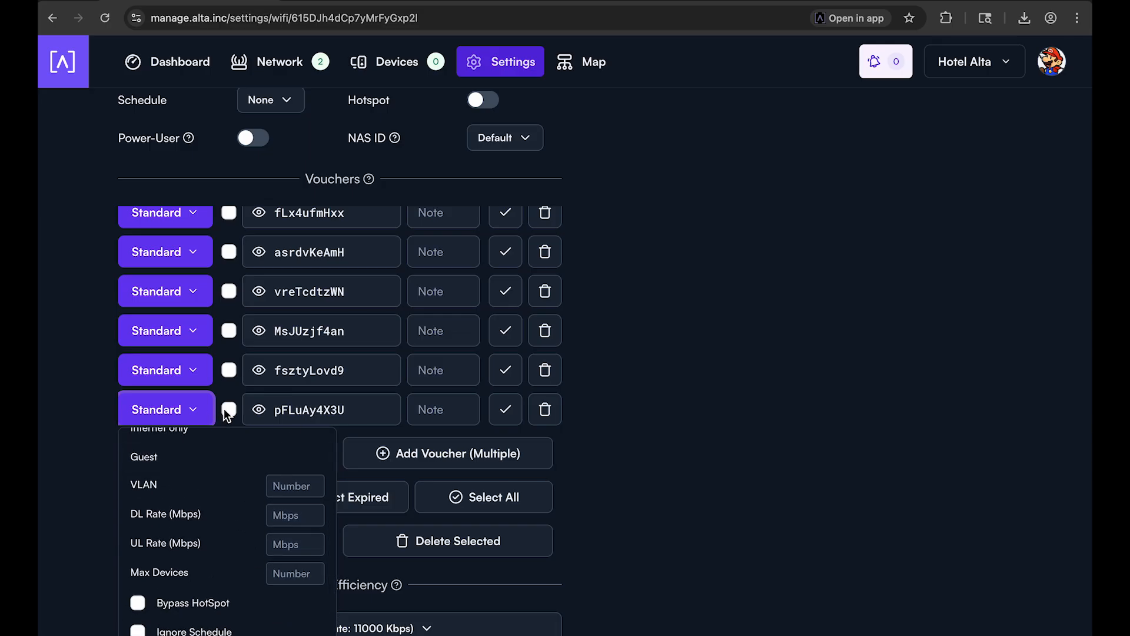
scroll(284, 482, up, 3)
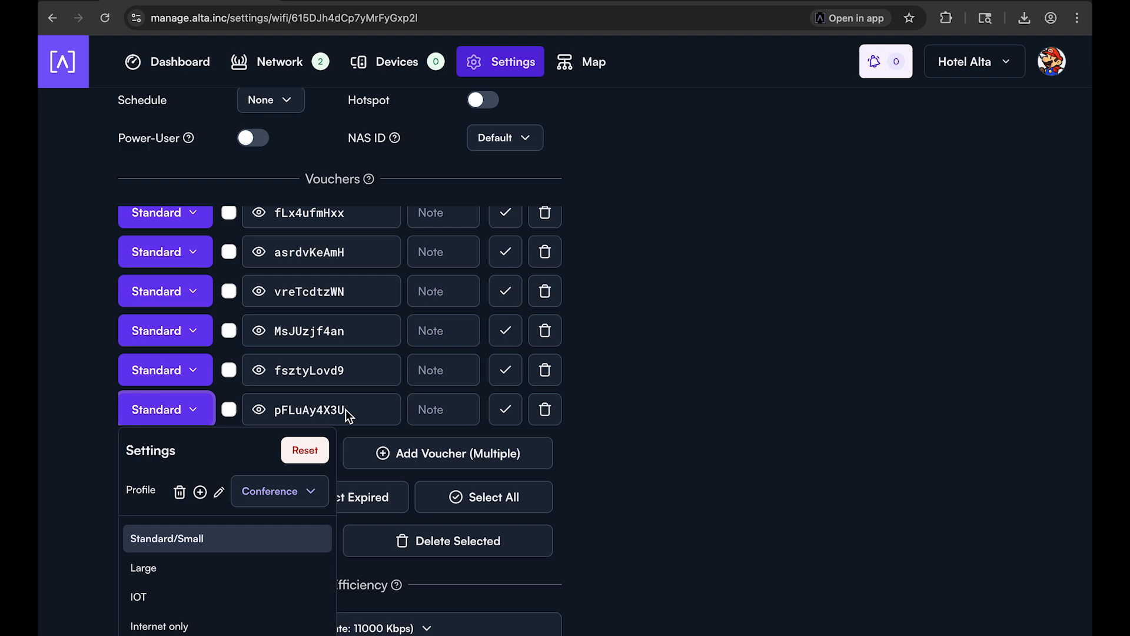
click(626, 431)
Save the WiFi network settings with the newly added vouchers.
scroll(426, 380, up, 2)
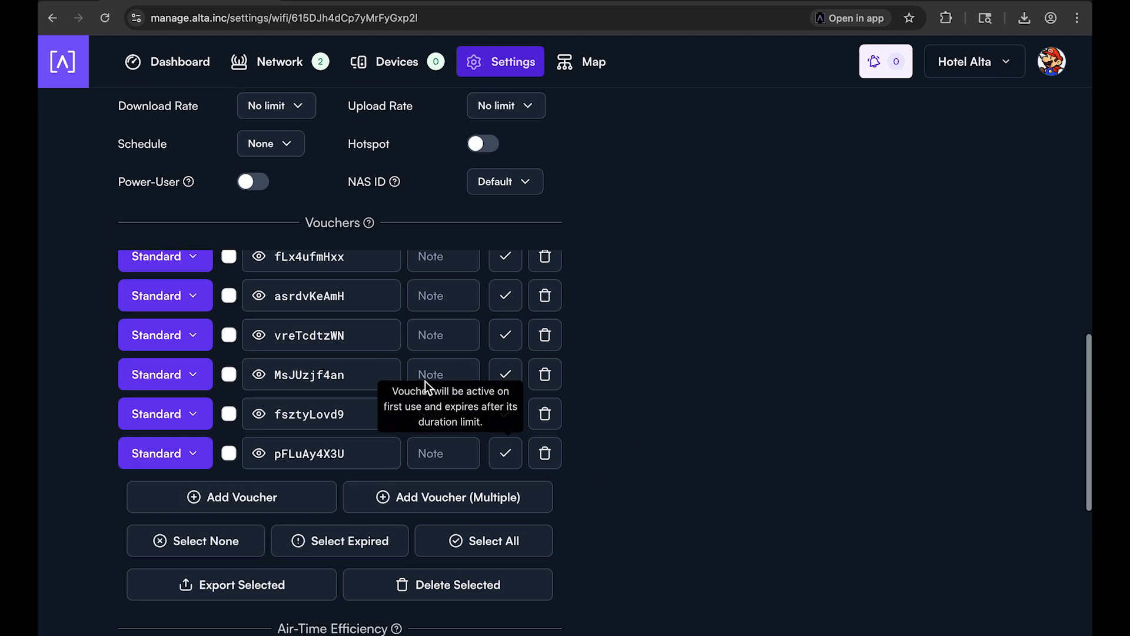
scroll(653, 392, down, 3)
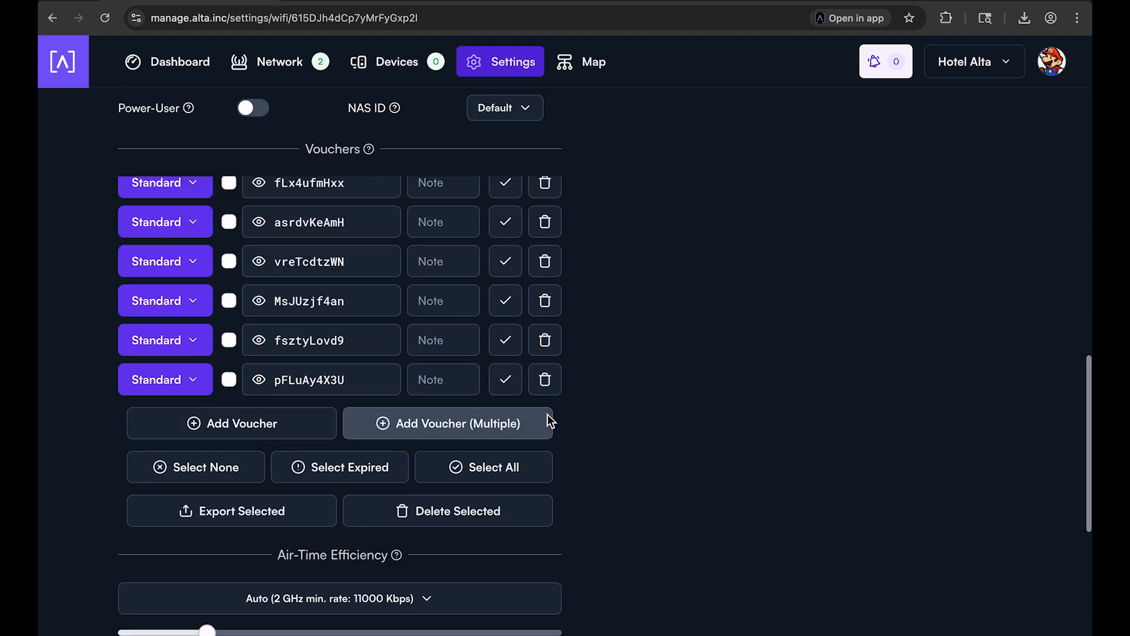
scroll(574, 415, down, 6)
scroll(351, 562, down, 2)
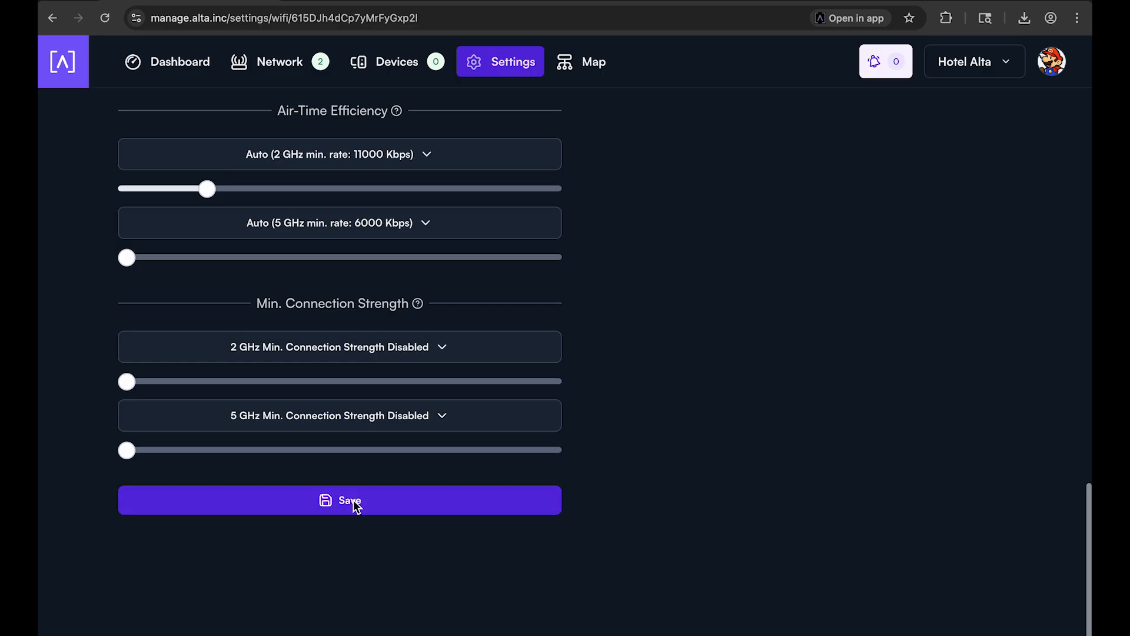
click(356, 502)
Try selecting the first two vouchers in the list, then switch the selection to expired vouchers only.
scroll(584, 405, up, 8)
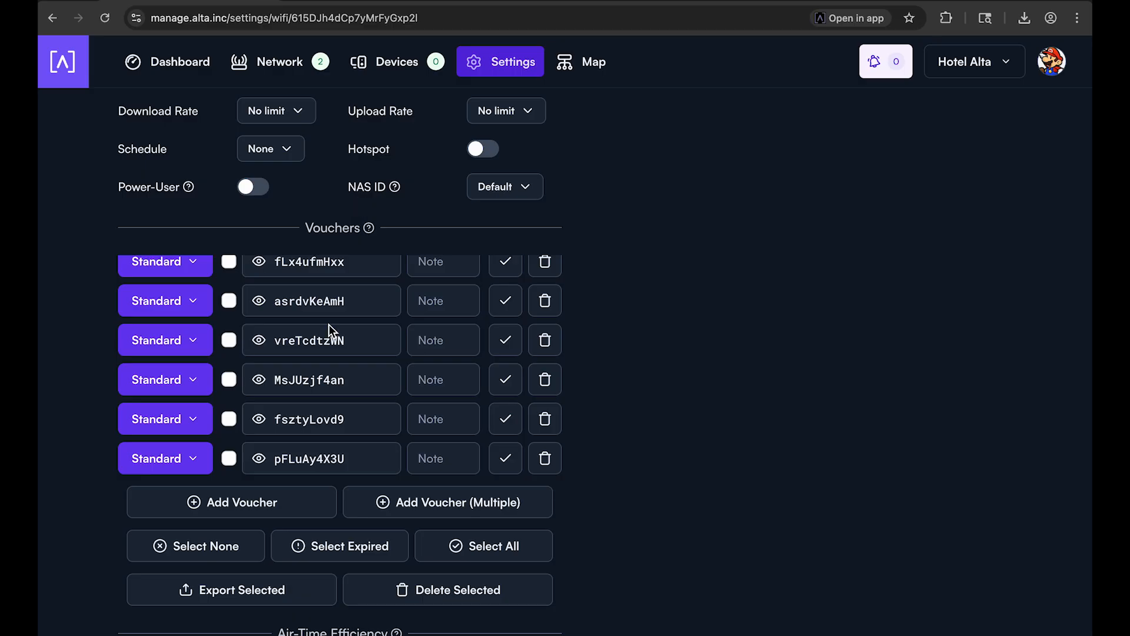
scroll(356, 316, up, 4)
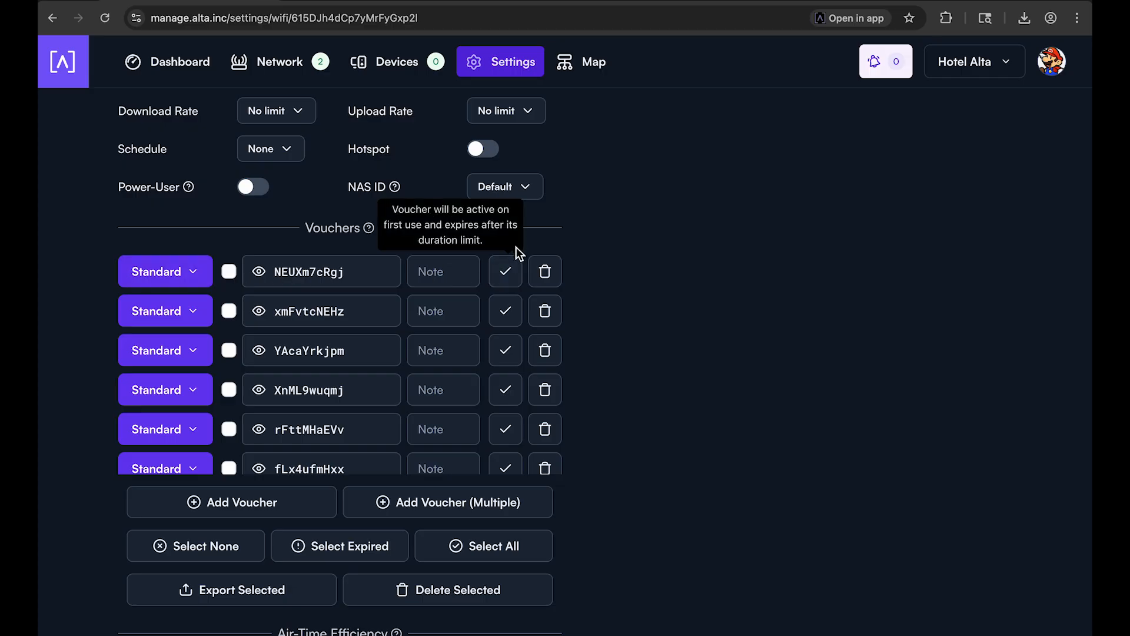
click(506, 276)
click(229, 272)
click(229, 312)
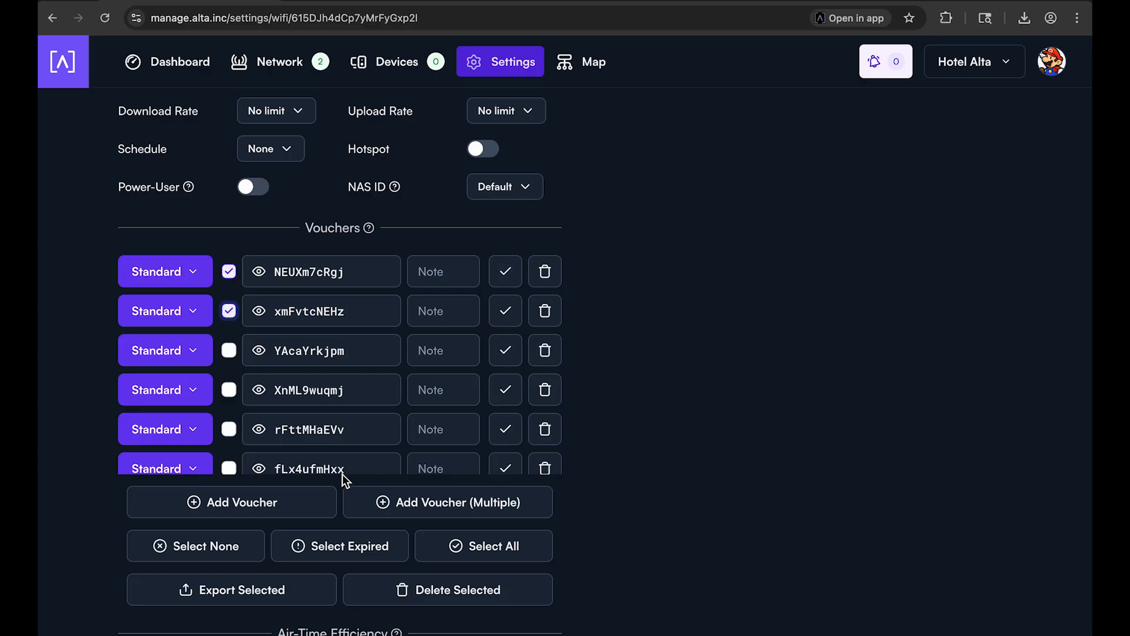
click(350, 542)
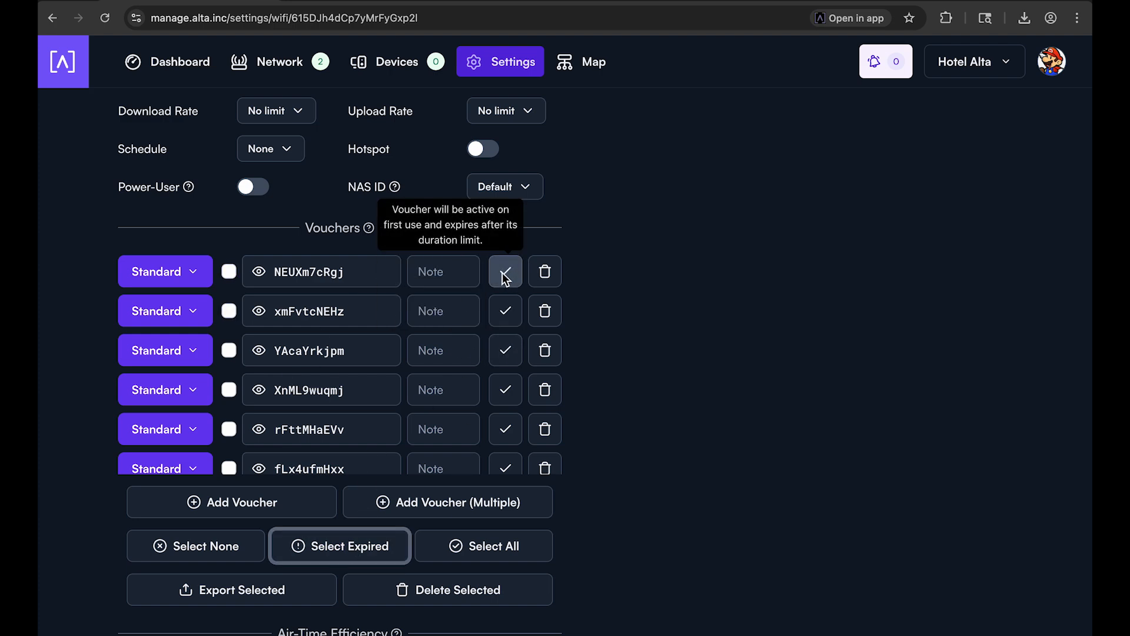
click(617, 256)
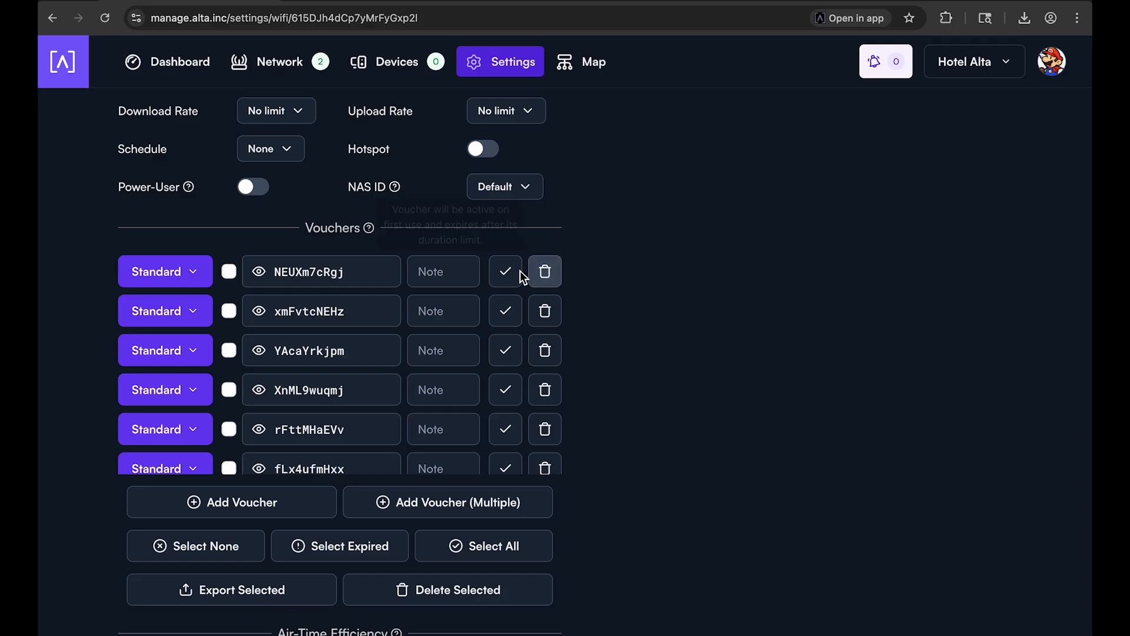
click(335, 548)
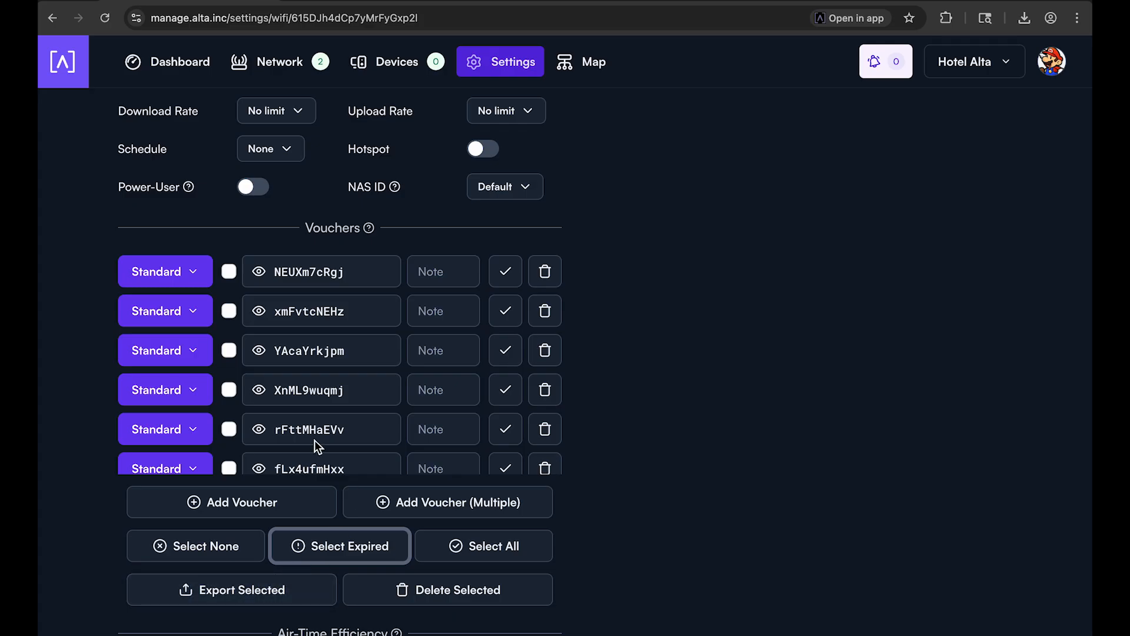
click(603, 405)
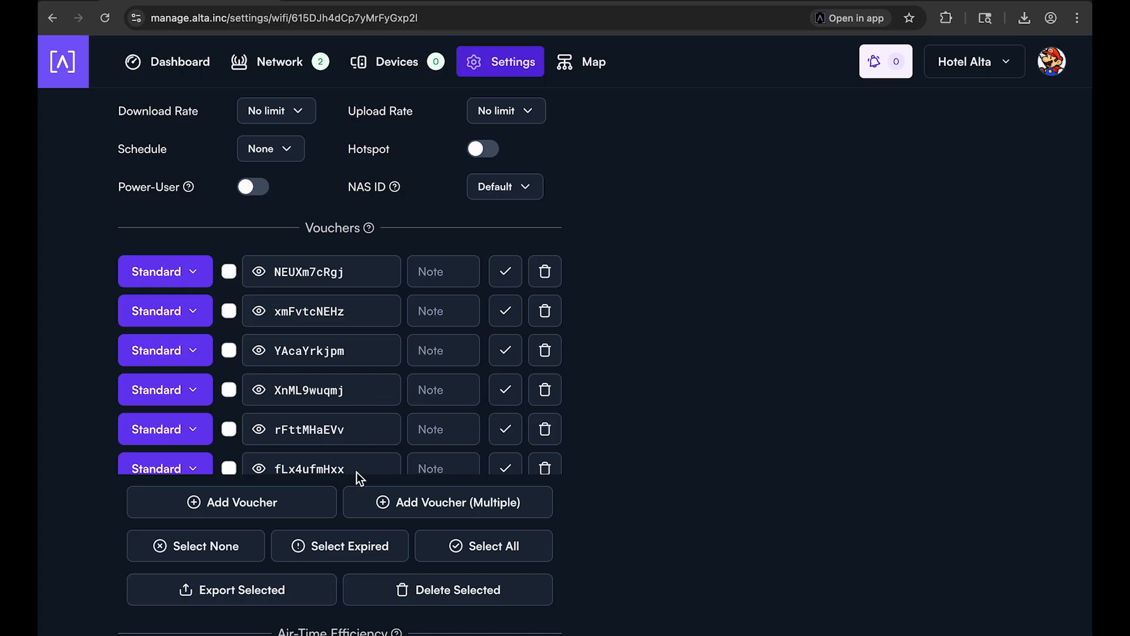
Select the first five vouchers in the list.
click(233, 273)
click(230, 312)
click(229, 391)
click(229, 430)
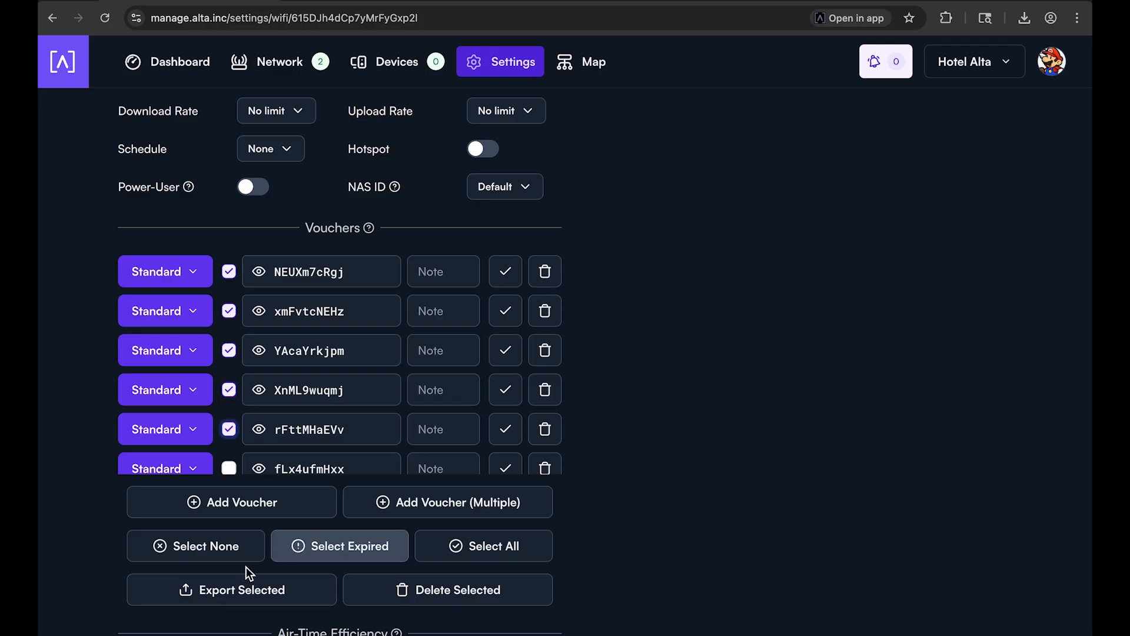
Export the selected vouchers with the custom text "Thank you for visiting Hotel Alta" and with Maximum Devices, Bandwidth and Duration included.
click(232, 592)
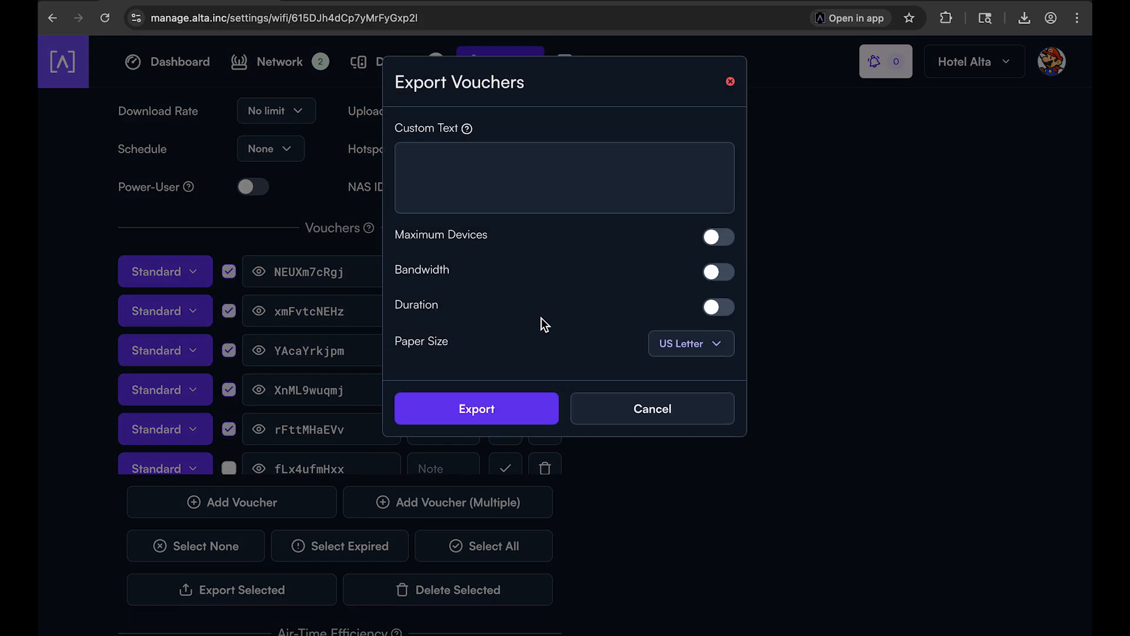
click(553, 170)
text(Thank you for visit)
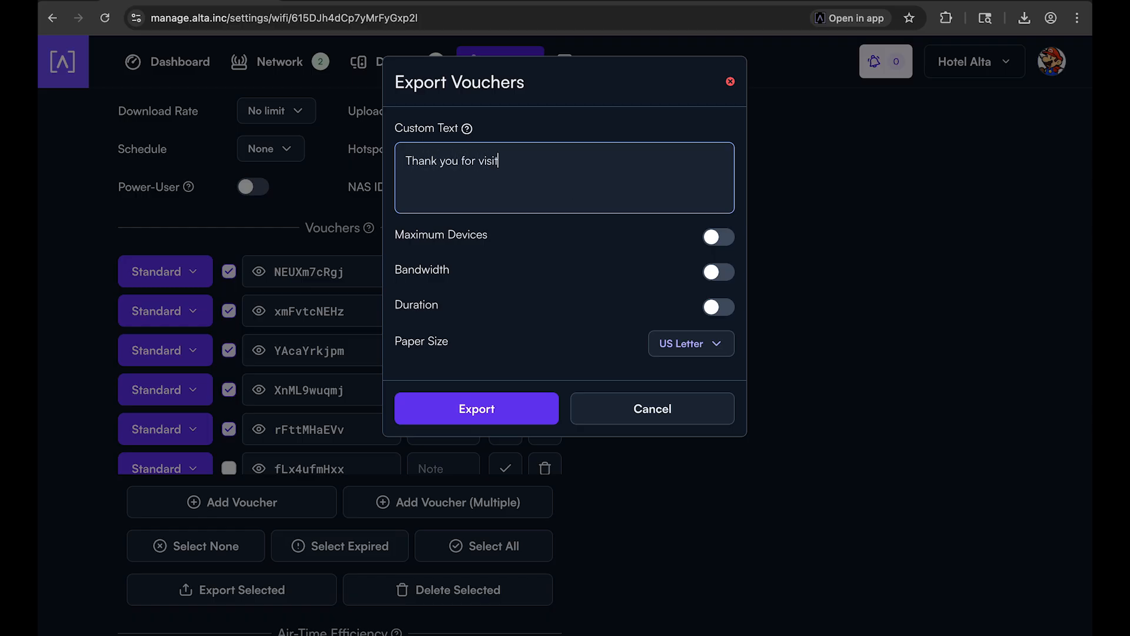
text(ing Hotel Alta)
click(715, 237)
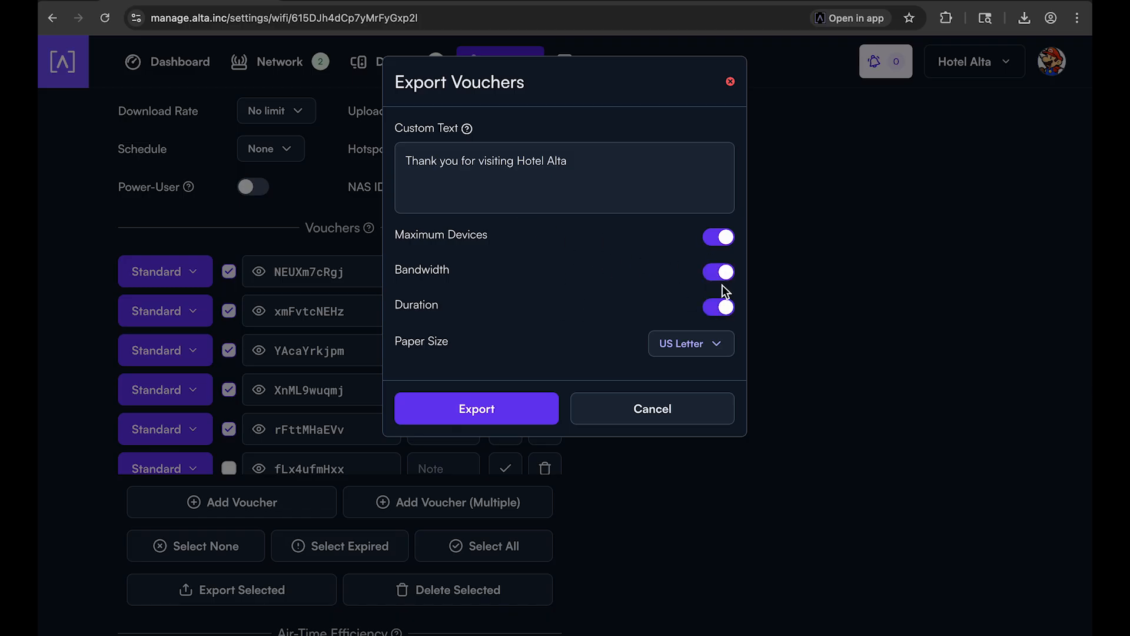
click(487, 408)
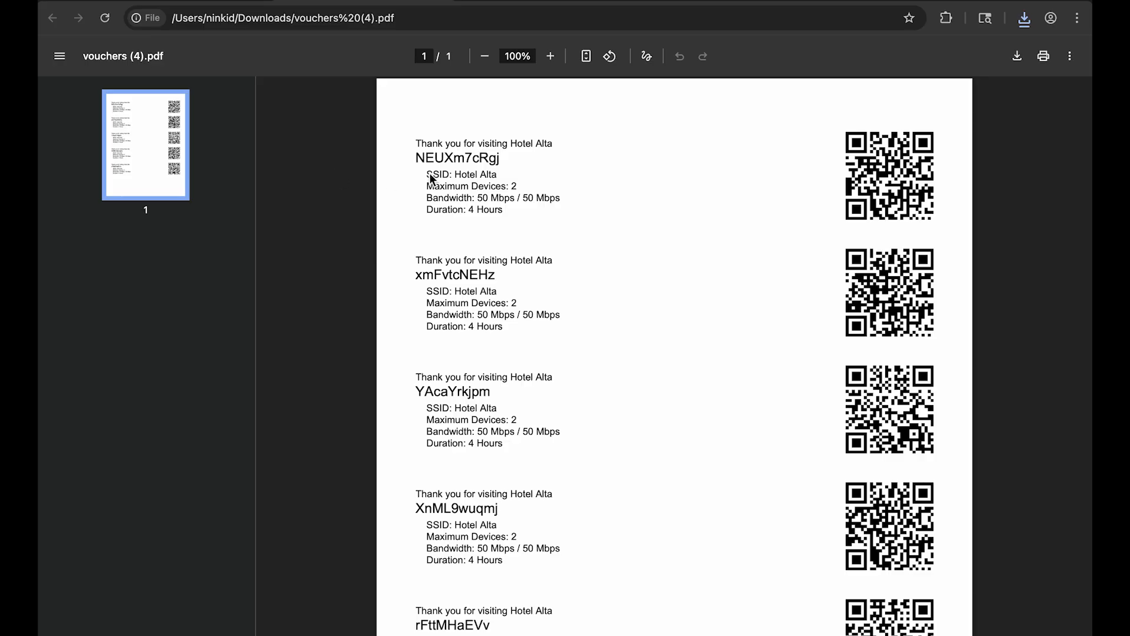
Review the exported voucher PDF, examining each voucher's code, SSID, limits and QR code, and return to the WiFi network settings.
scroll(430, 174, down, 4)
scroll(431, 178, up, 4)
click(215, 0)
mouse_move(511, 273)
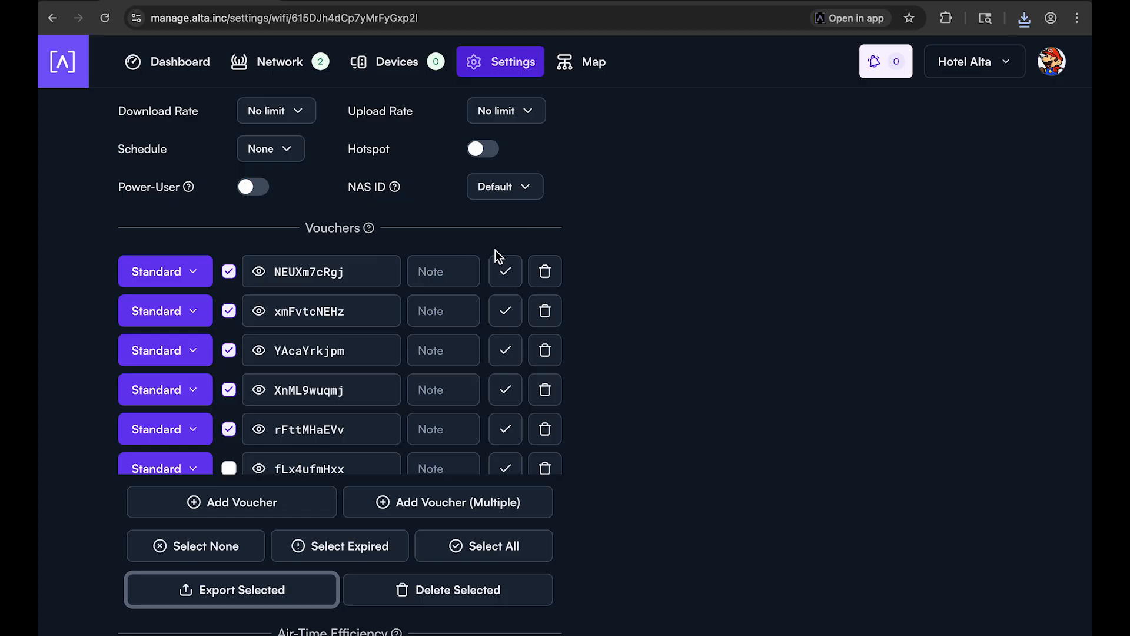
click(367, 2)
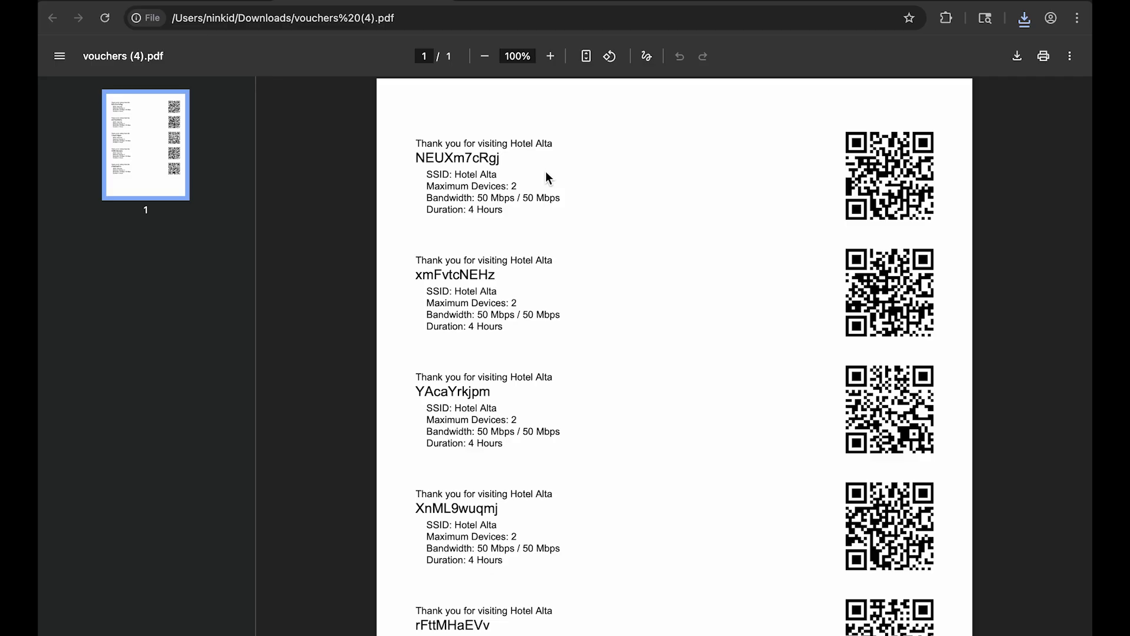
double_click(460, 157)
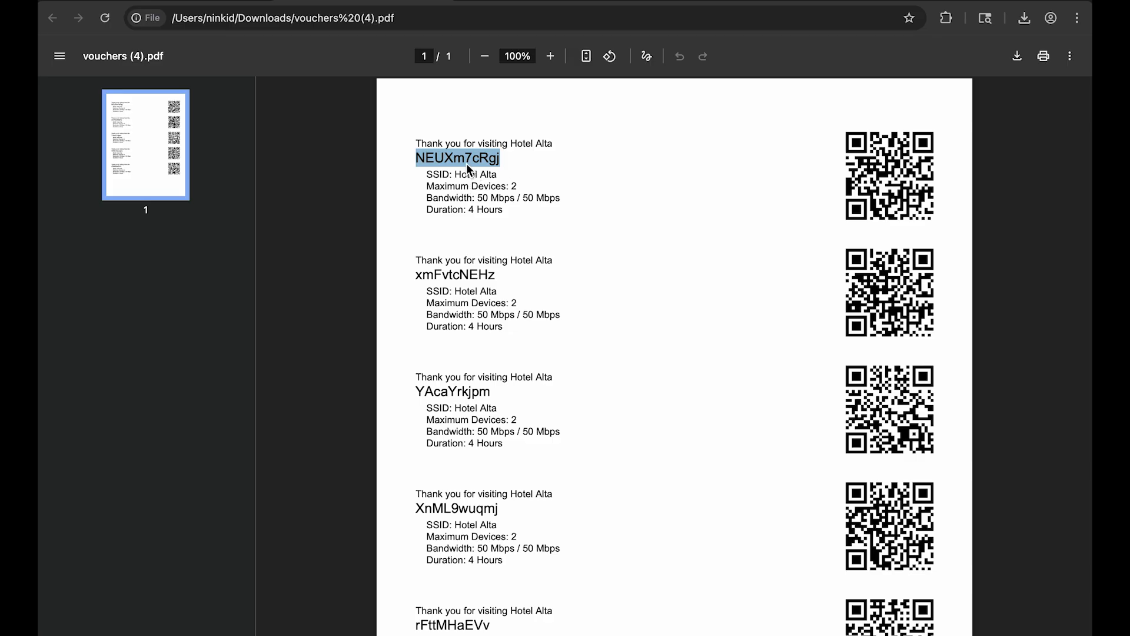
drag(421, 174, 515, 201)
click(515, 201)
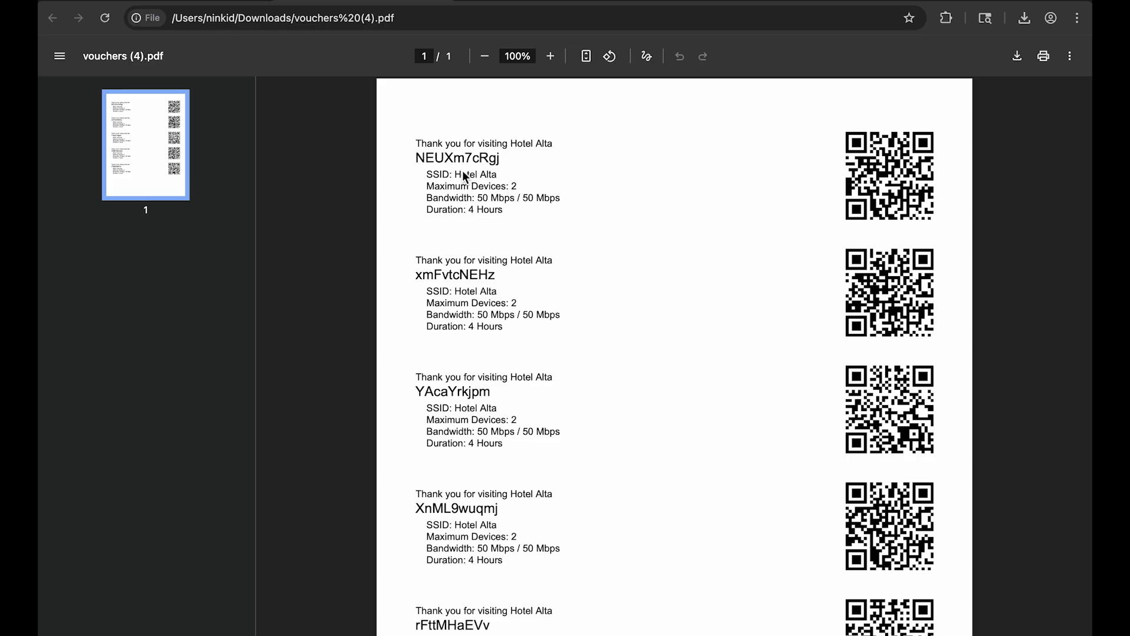
click(223, 2)
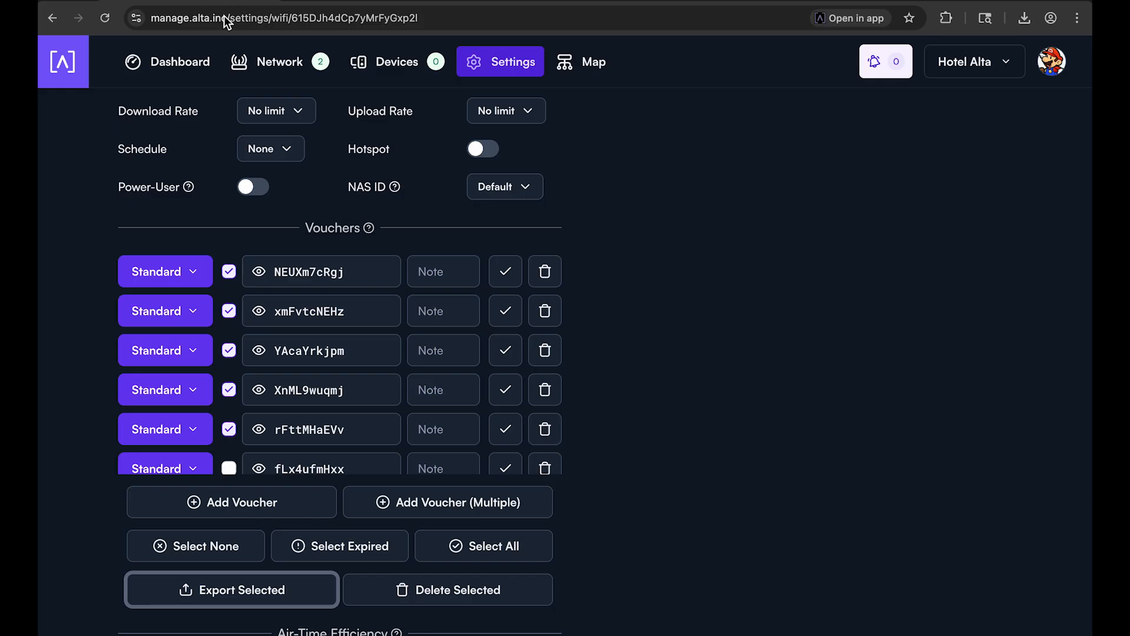
scroll(387, 306, down, 5)
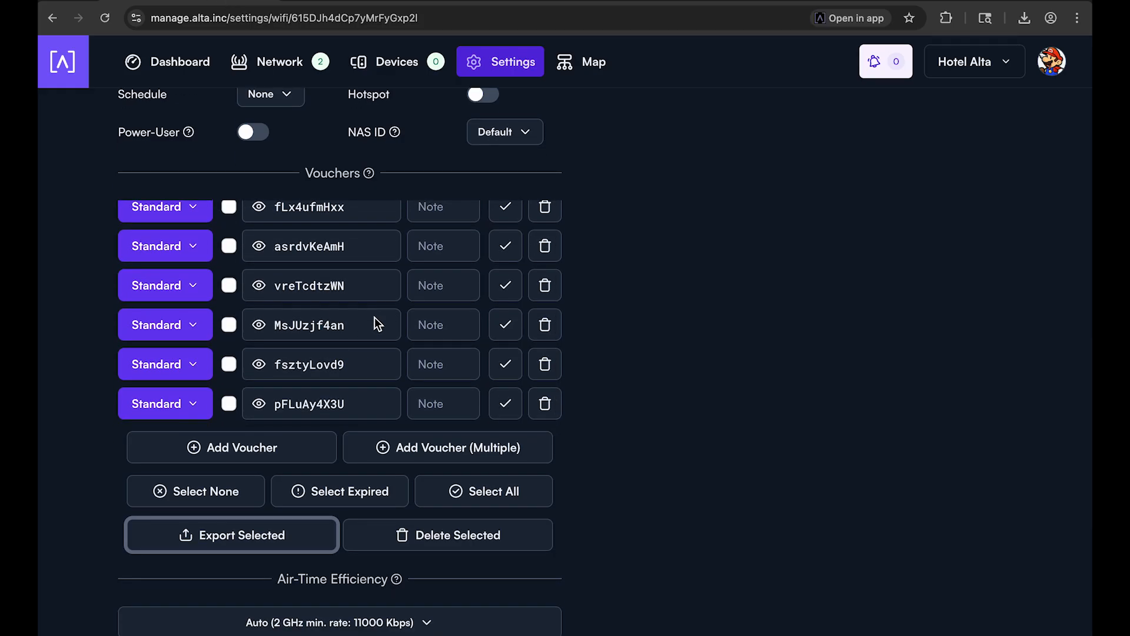
scroll(374, 317, down, 3)
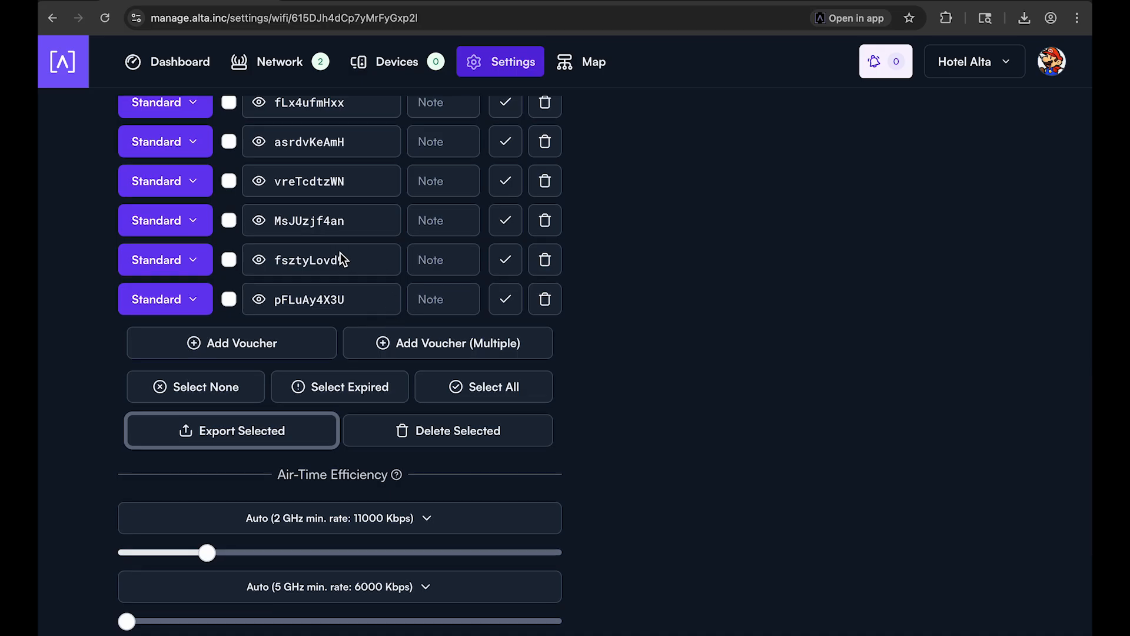
scroll(340, 253, up, 4)
scroll(441, 358, up, 1)
scroll(442, 364, up, 3)
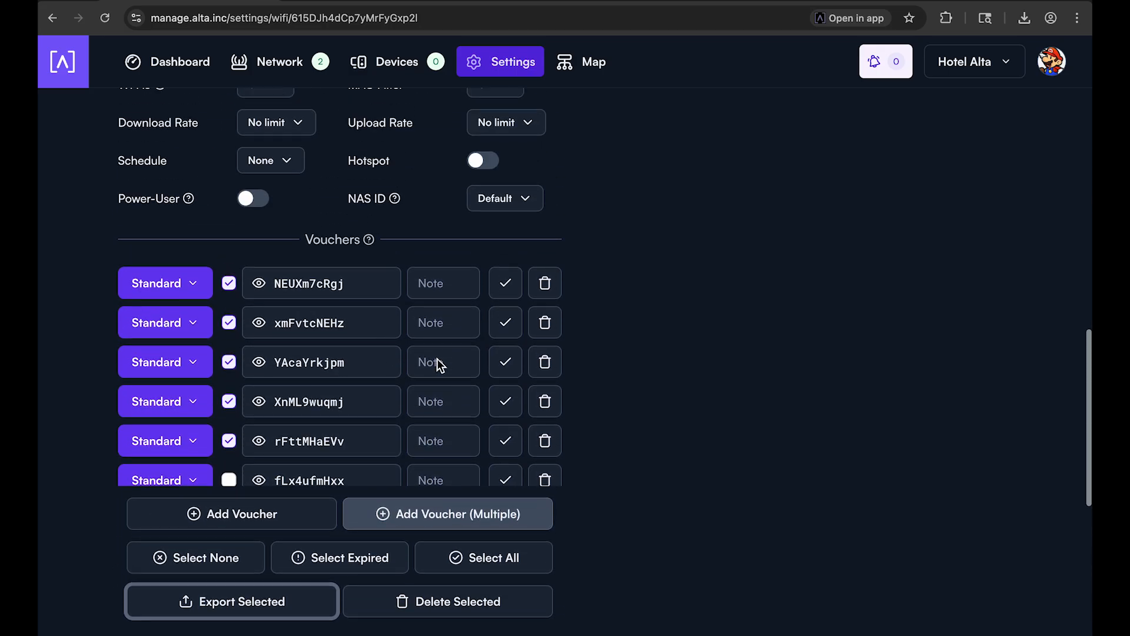